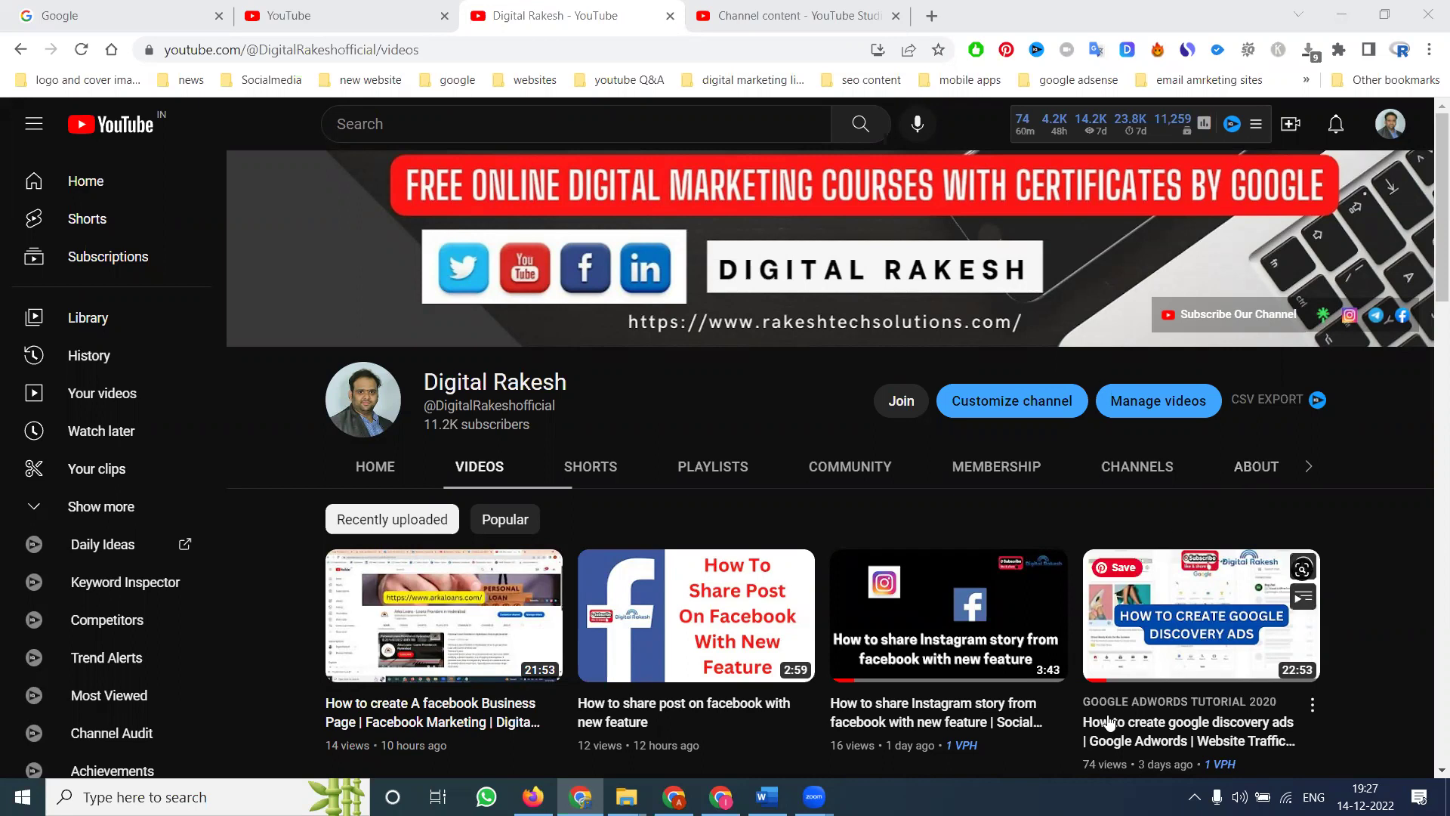
- Switch to the browser window holding the Arkaloans pages and open the Arka Loans website's home page
click(674, 796)
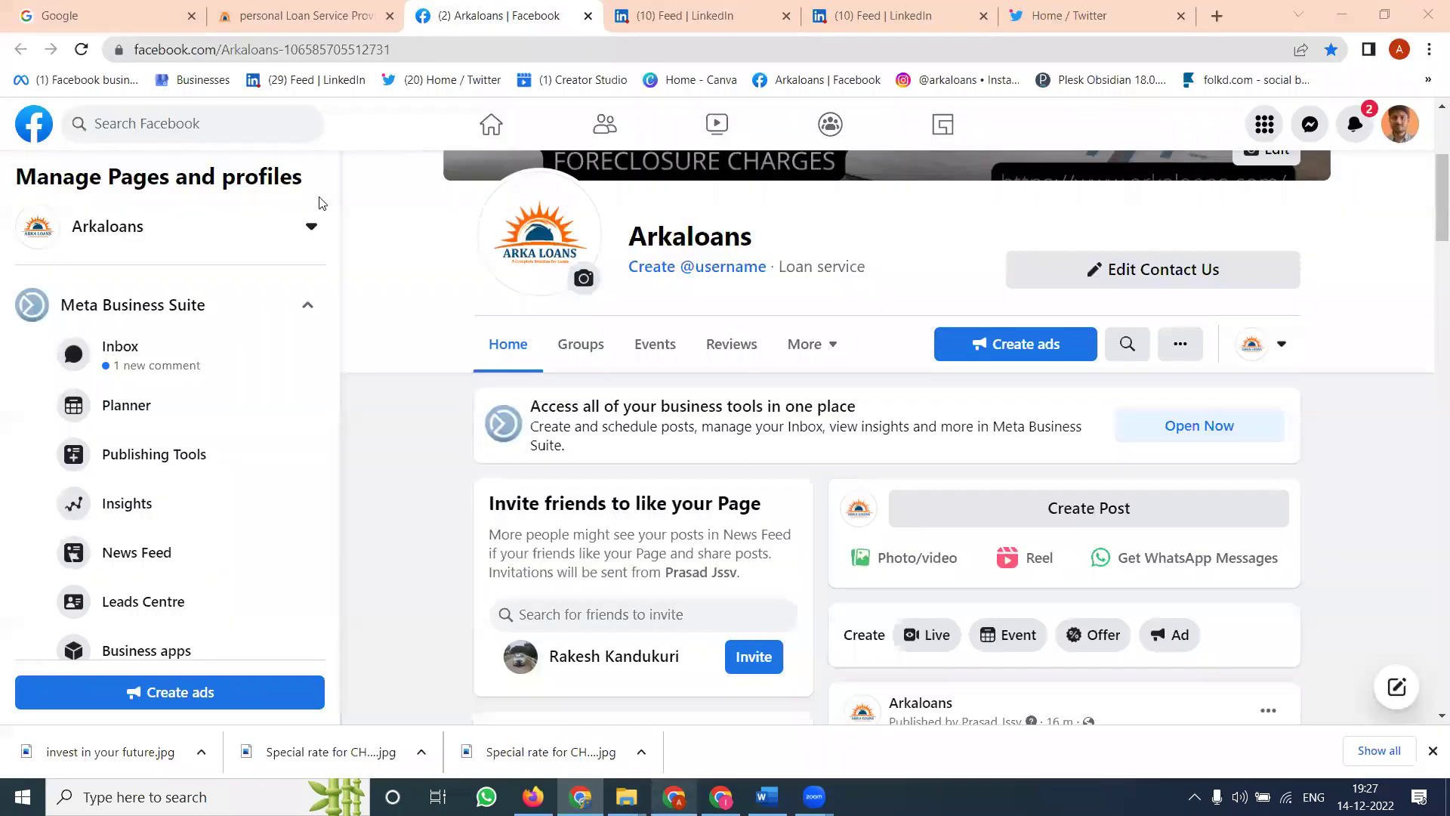
click(236, 7)
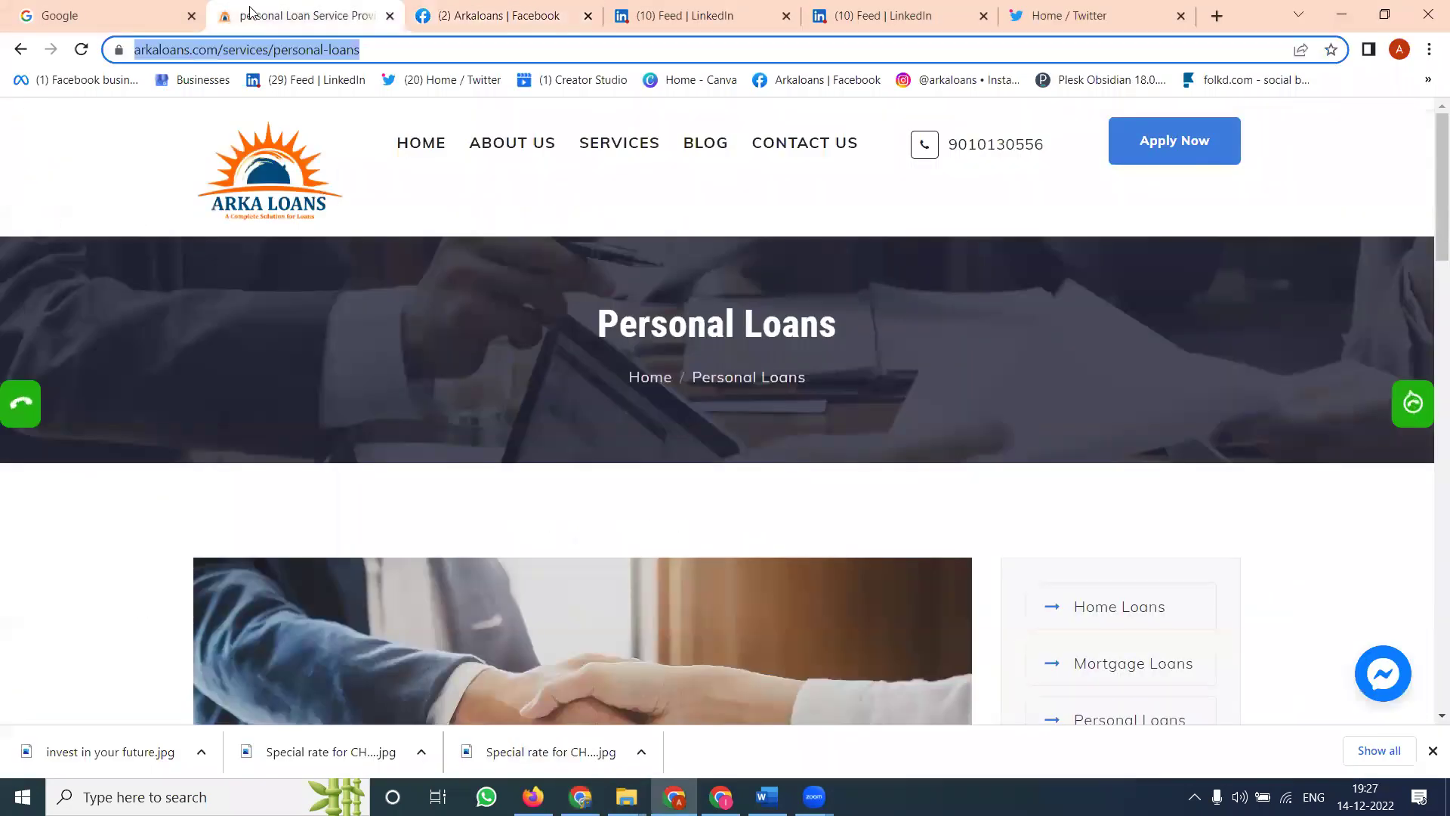
click(409, 153)
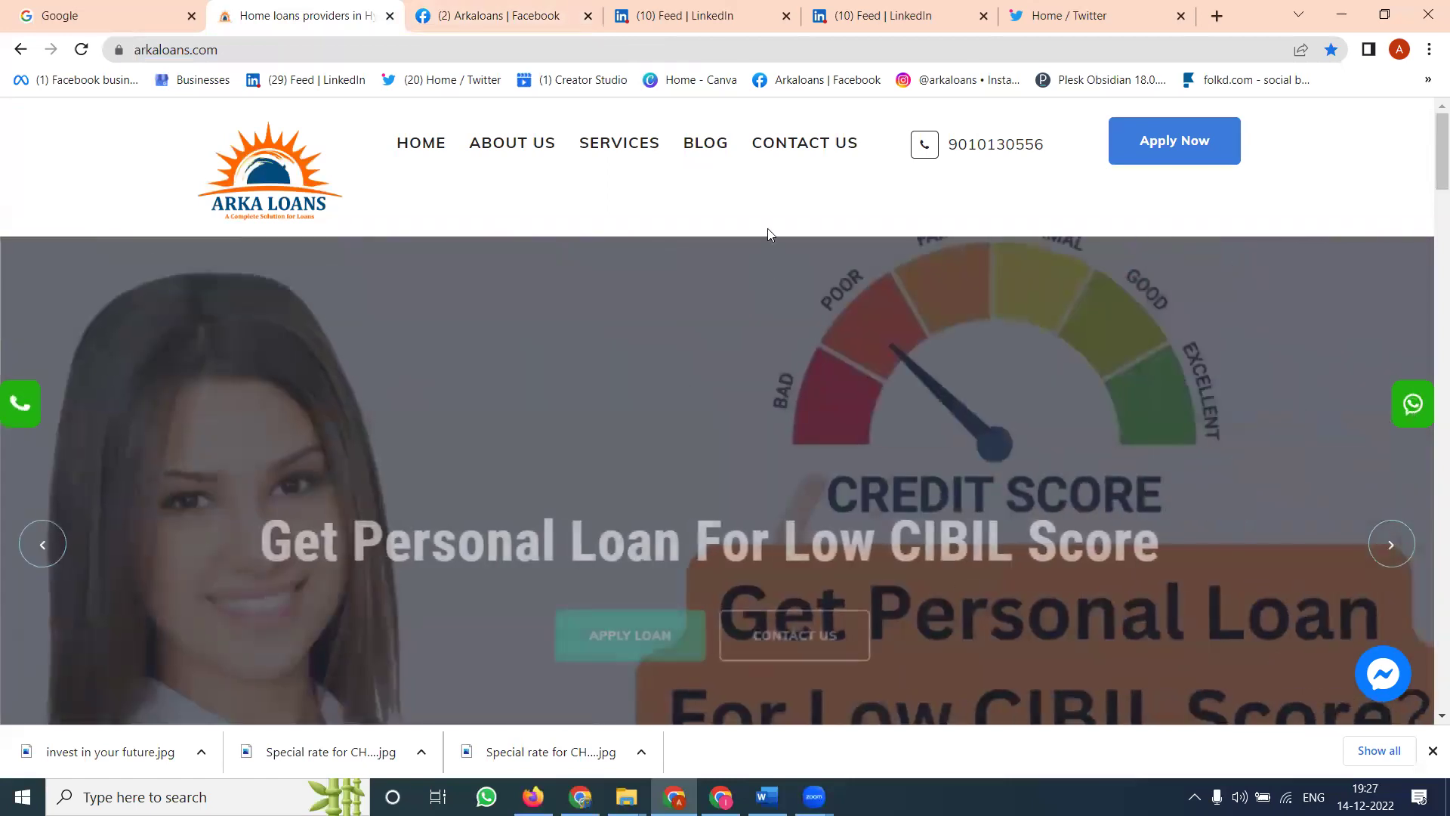
- Close the duplicate LinkedIn feed and refresh the Arka Loans account's Twitter home feed
click(696, 6)
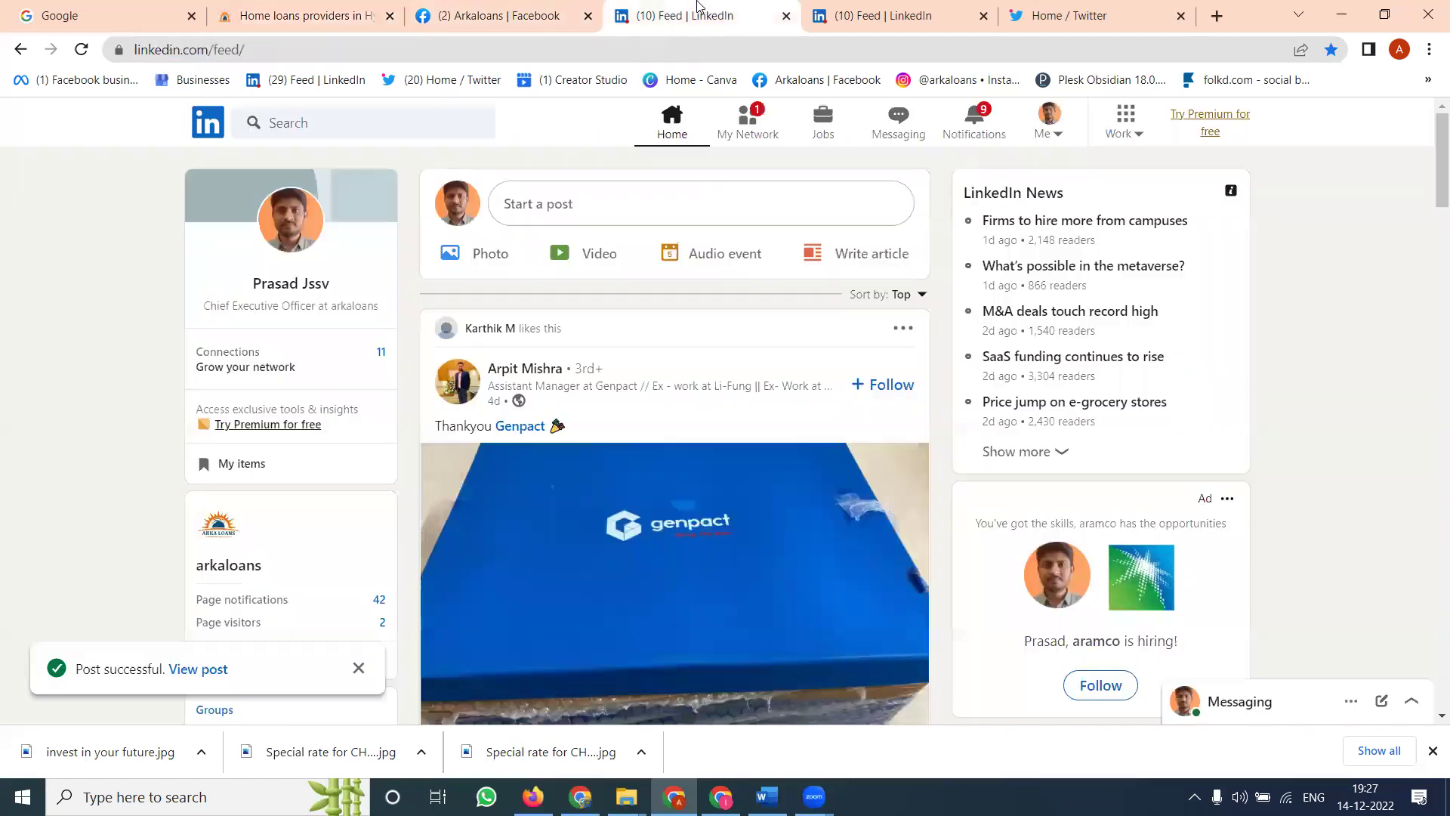
click(858, 7)
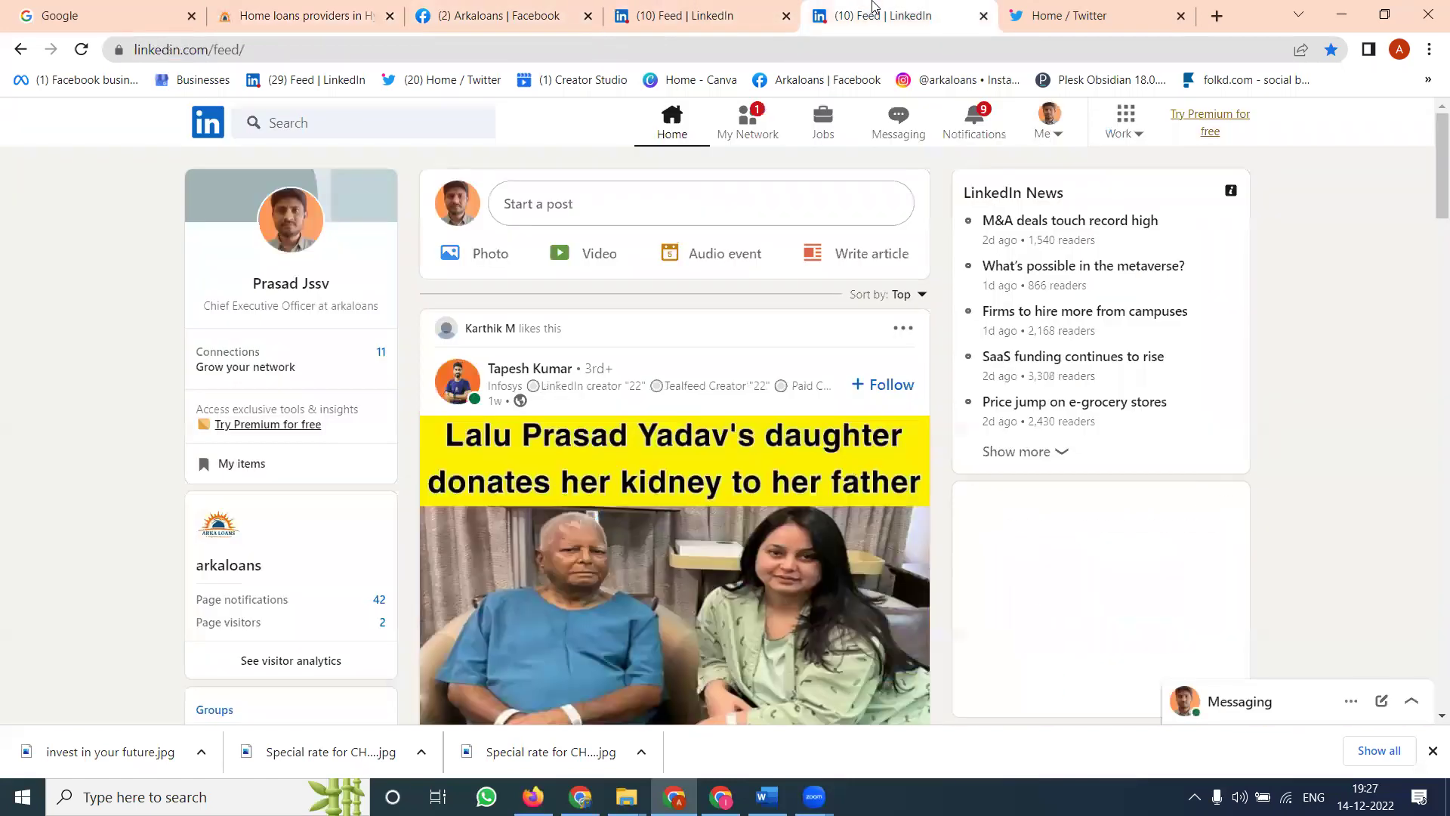
click(985, 17)
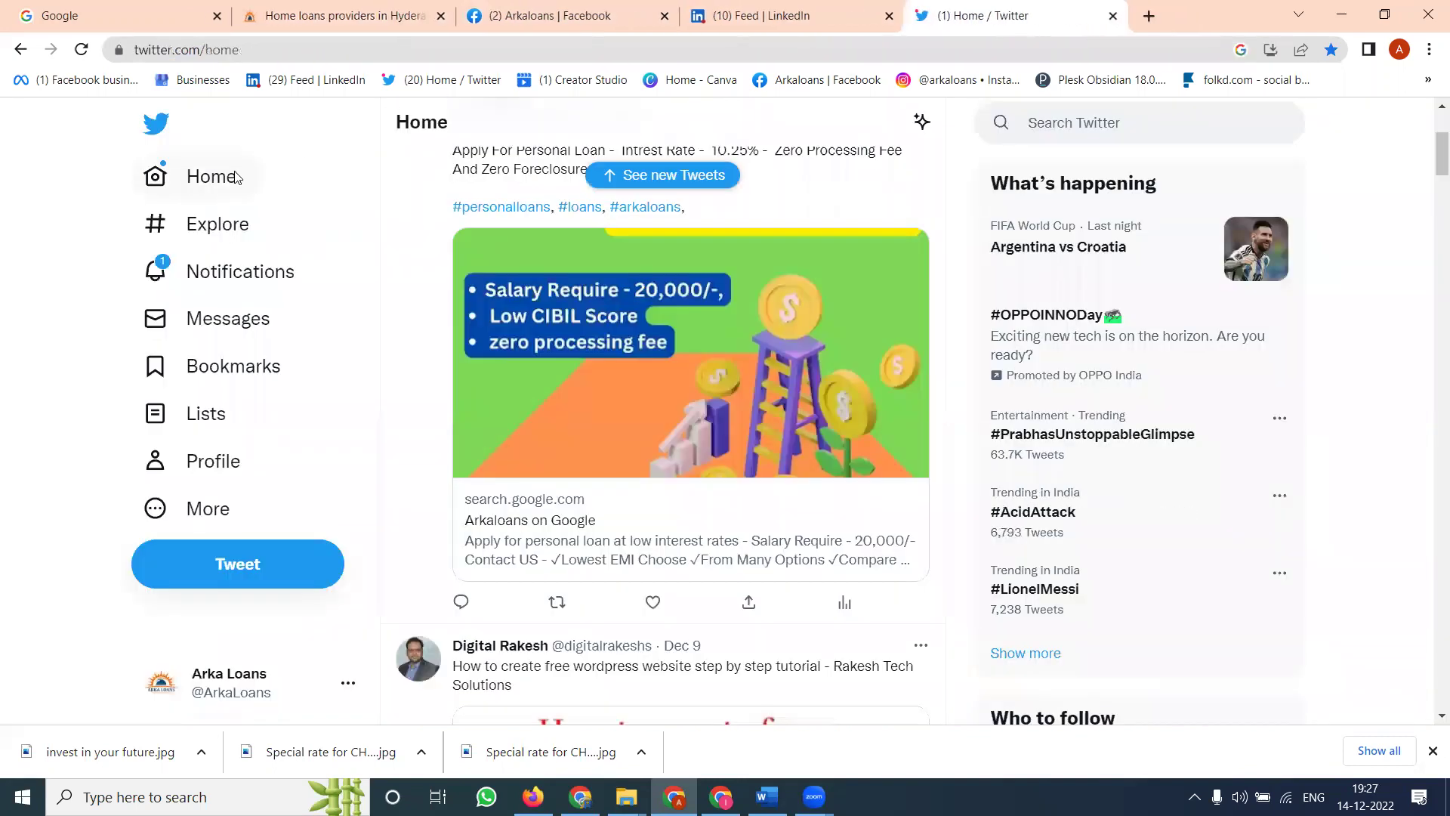
click(235, 178)
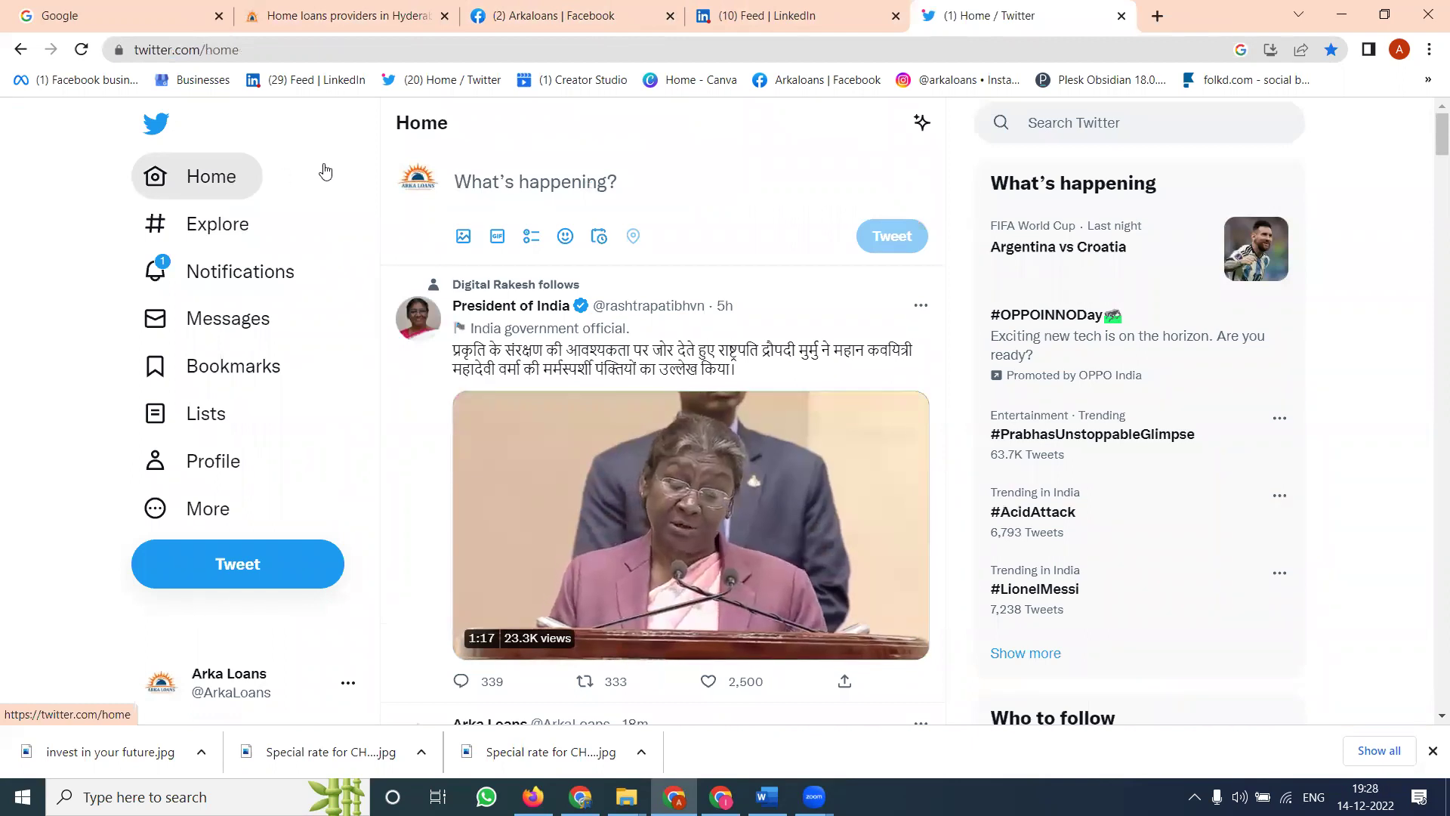
- Open canva.com in a new tab and go to the recent designs
click(1157, 16)
text(canva.com)
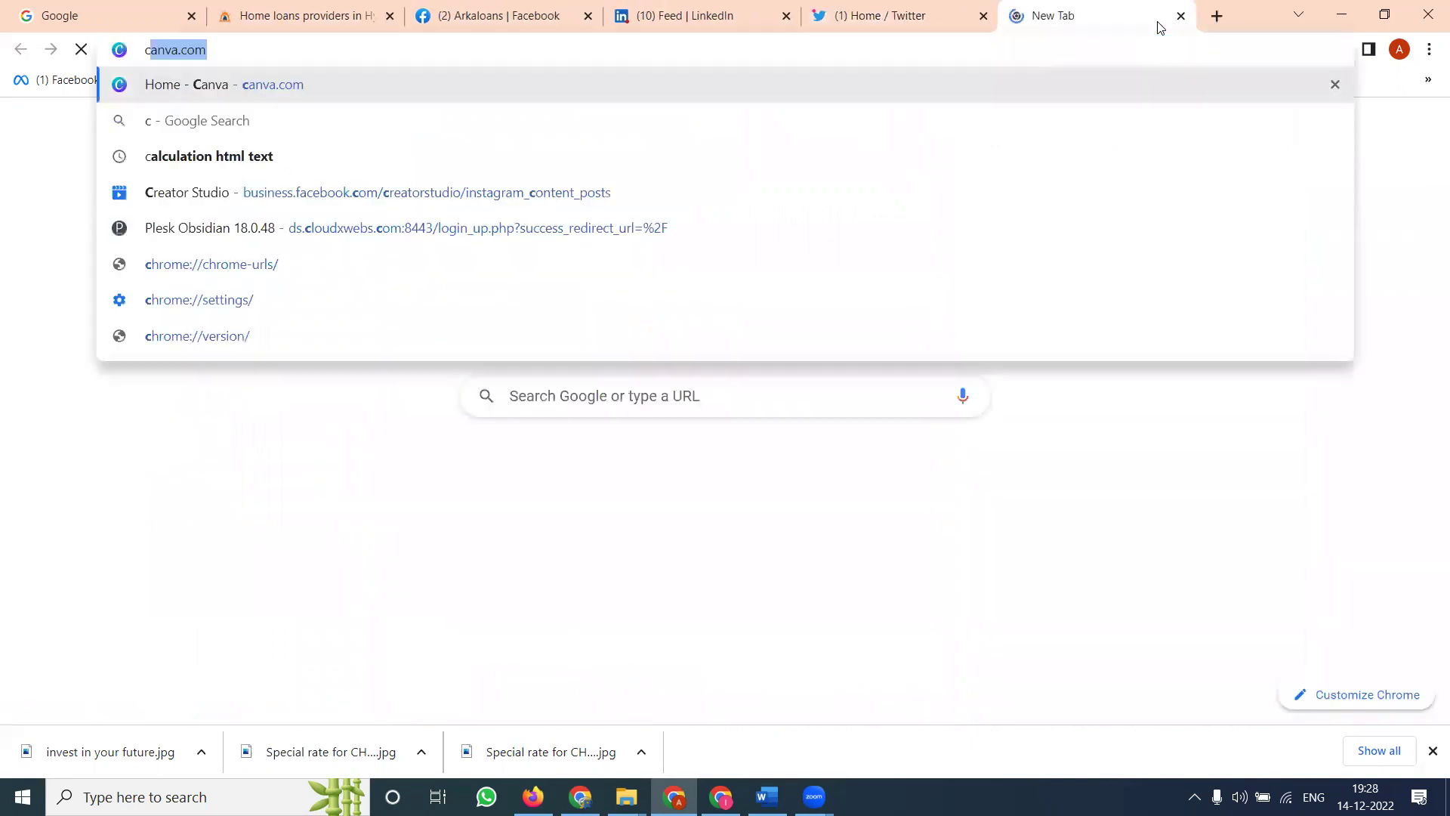
key(Return)
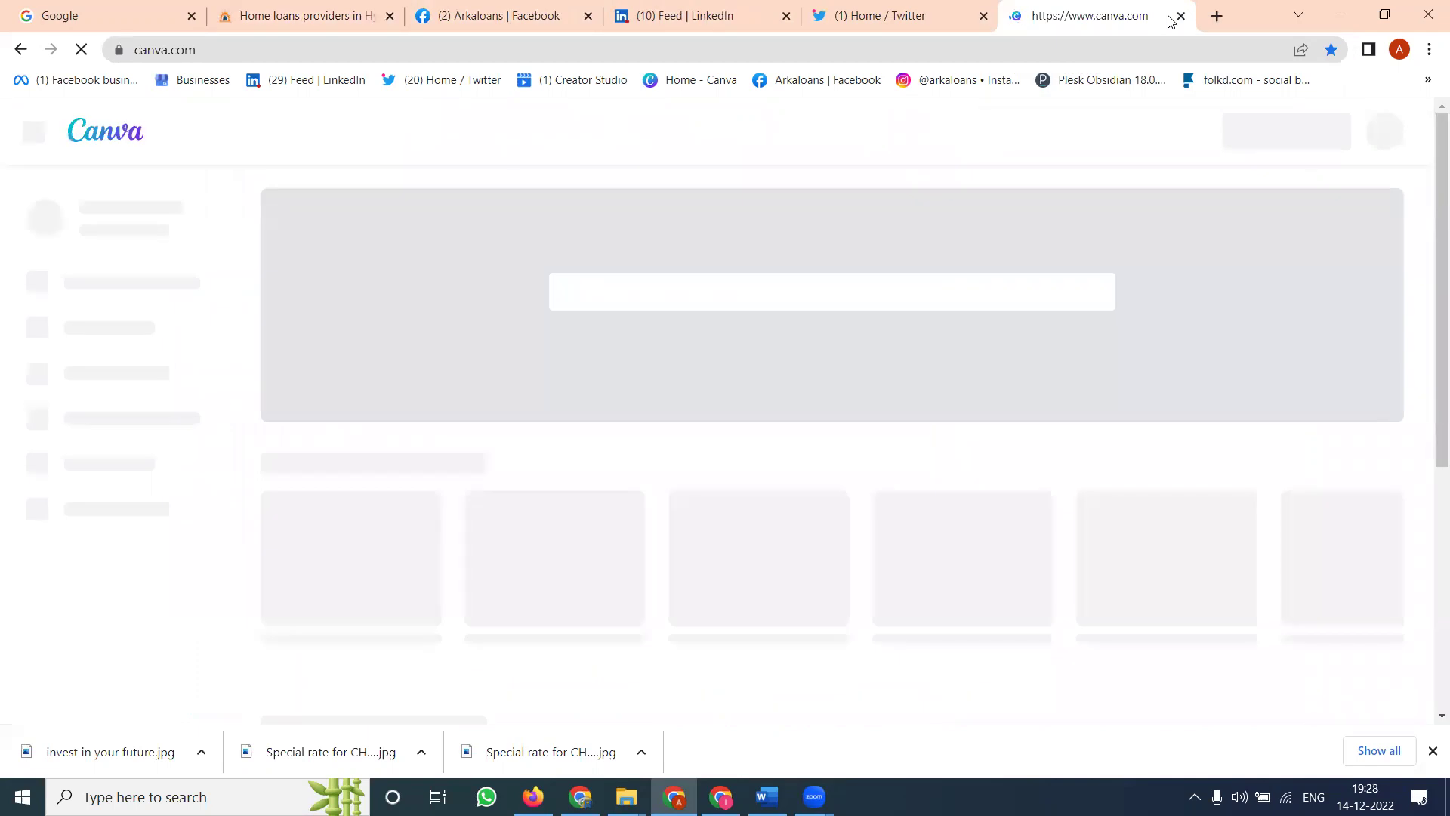
scroll(914, 284, down, 4)
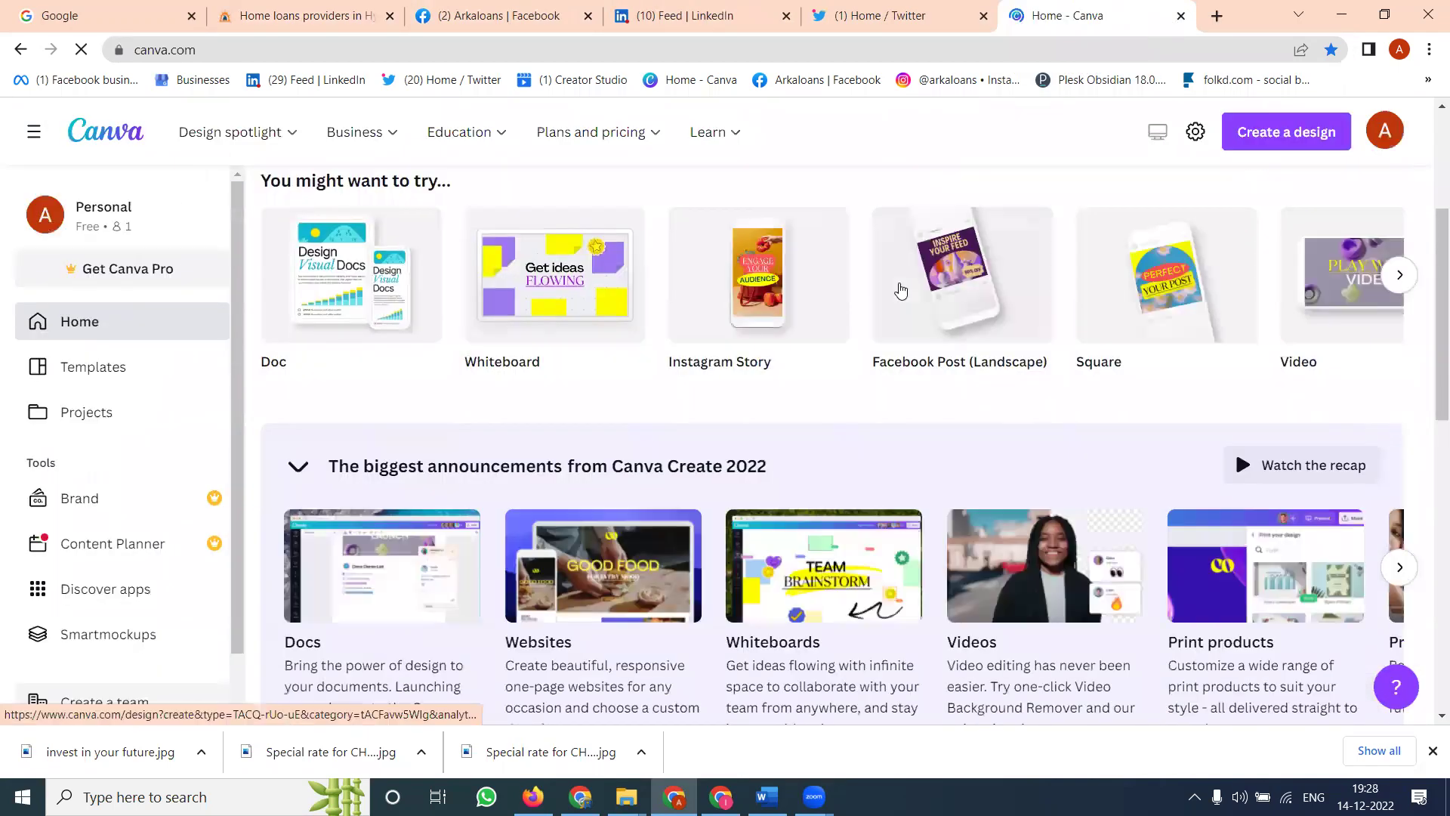
scroll(898, 285, down, 6)
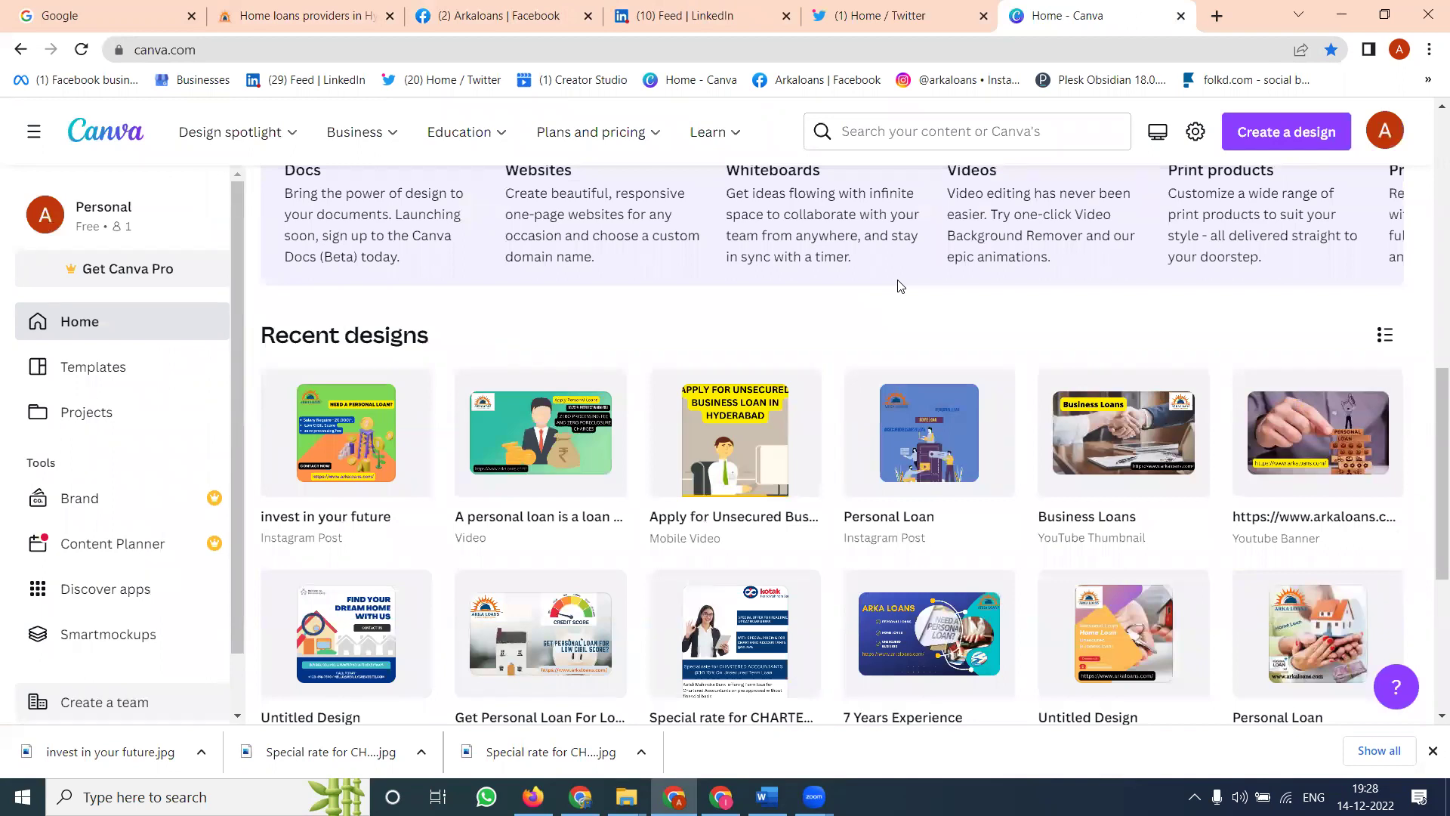
click(1130, 625)
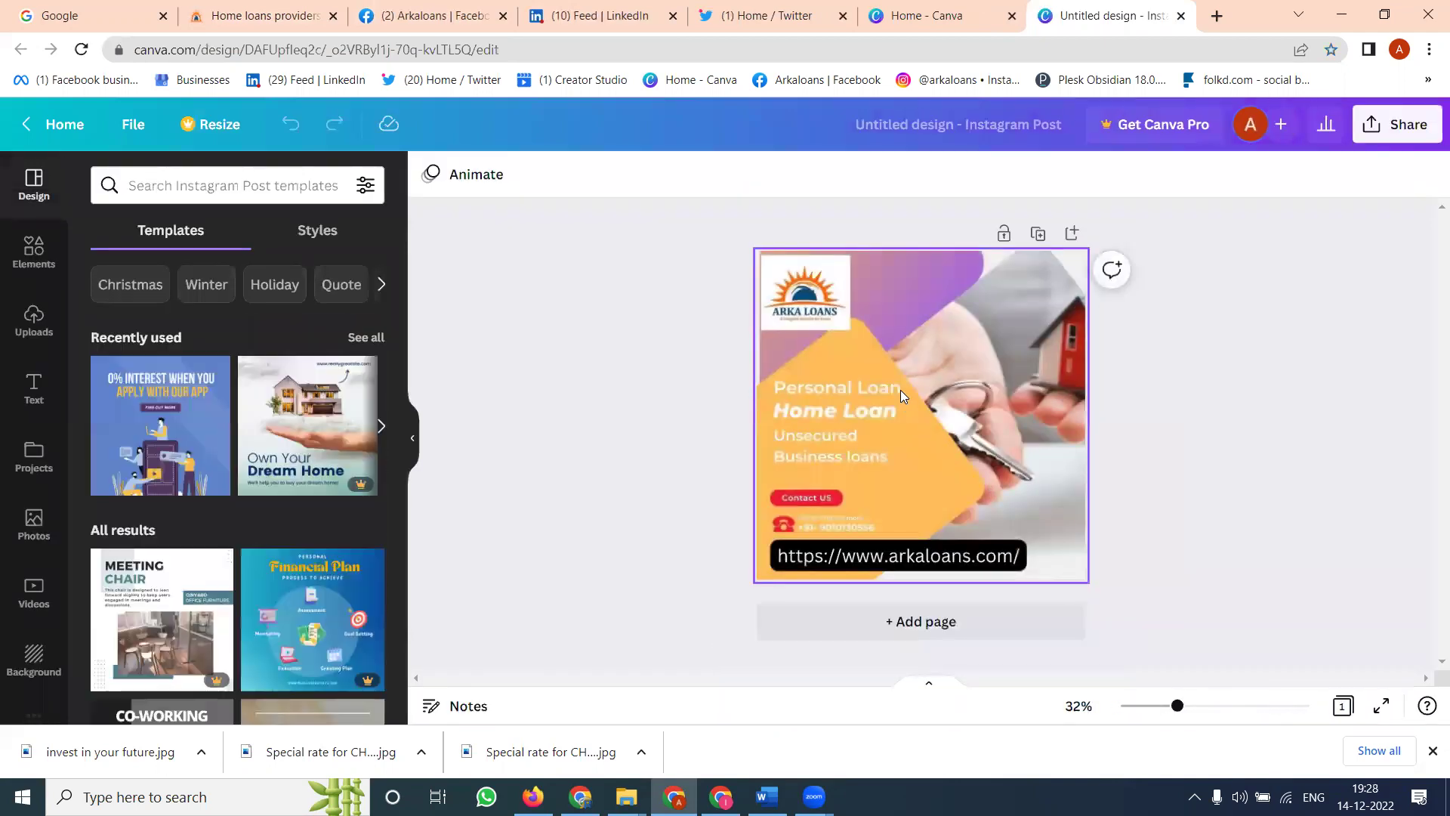
click(901, 390)
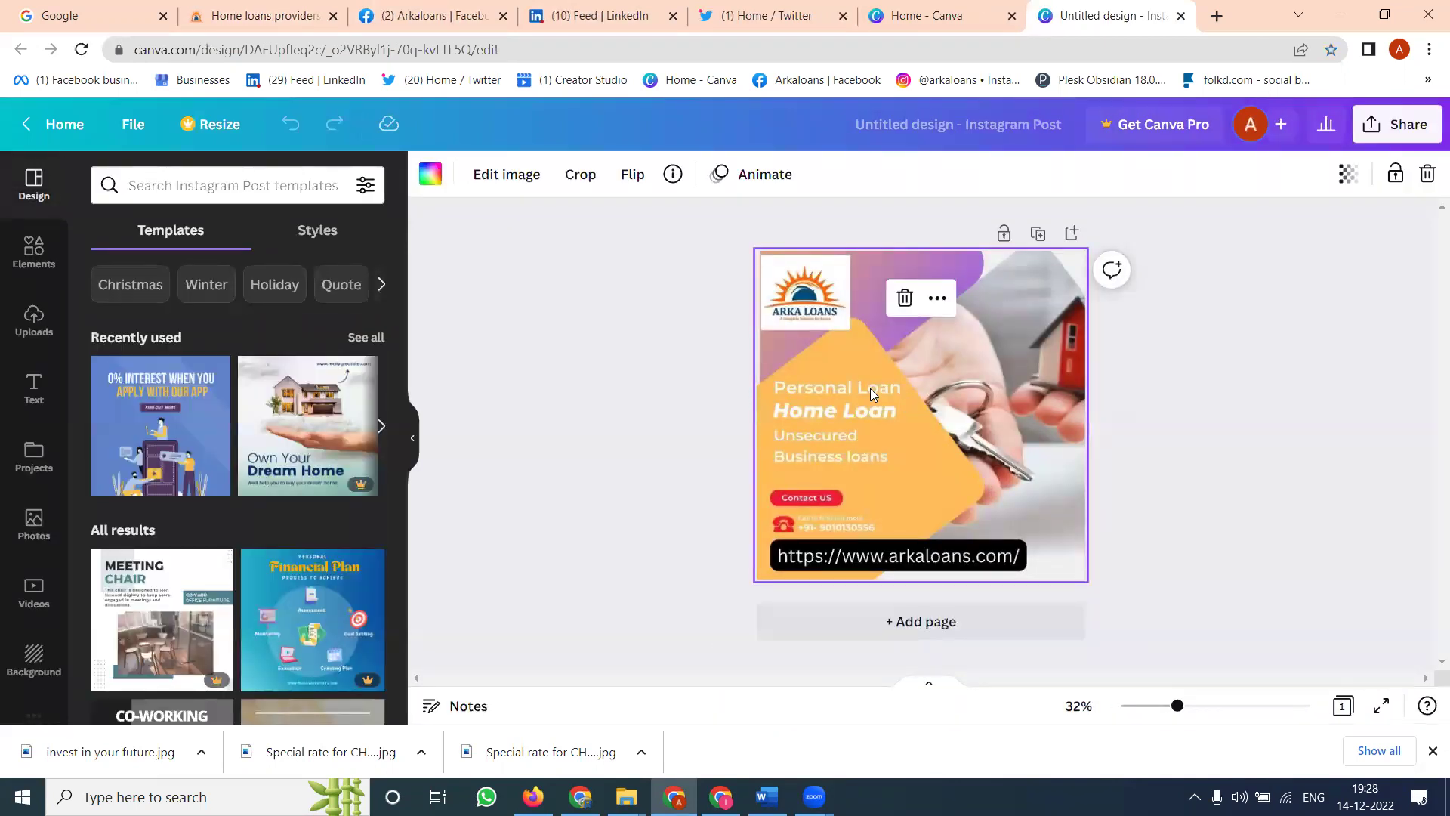
double_click(870, 388)
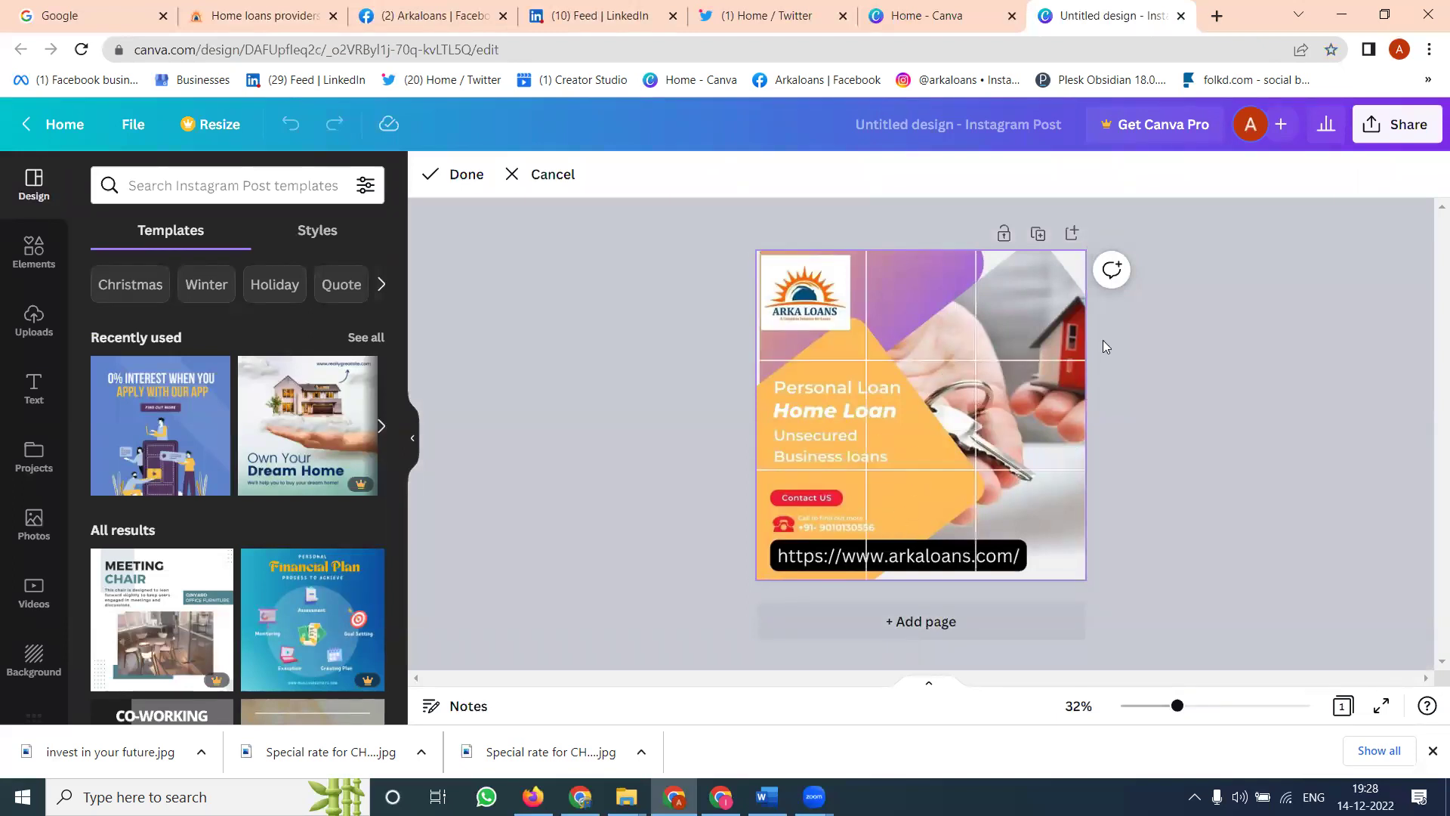
key(Return)
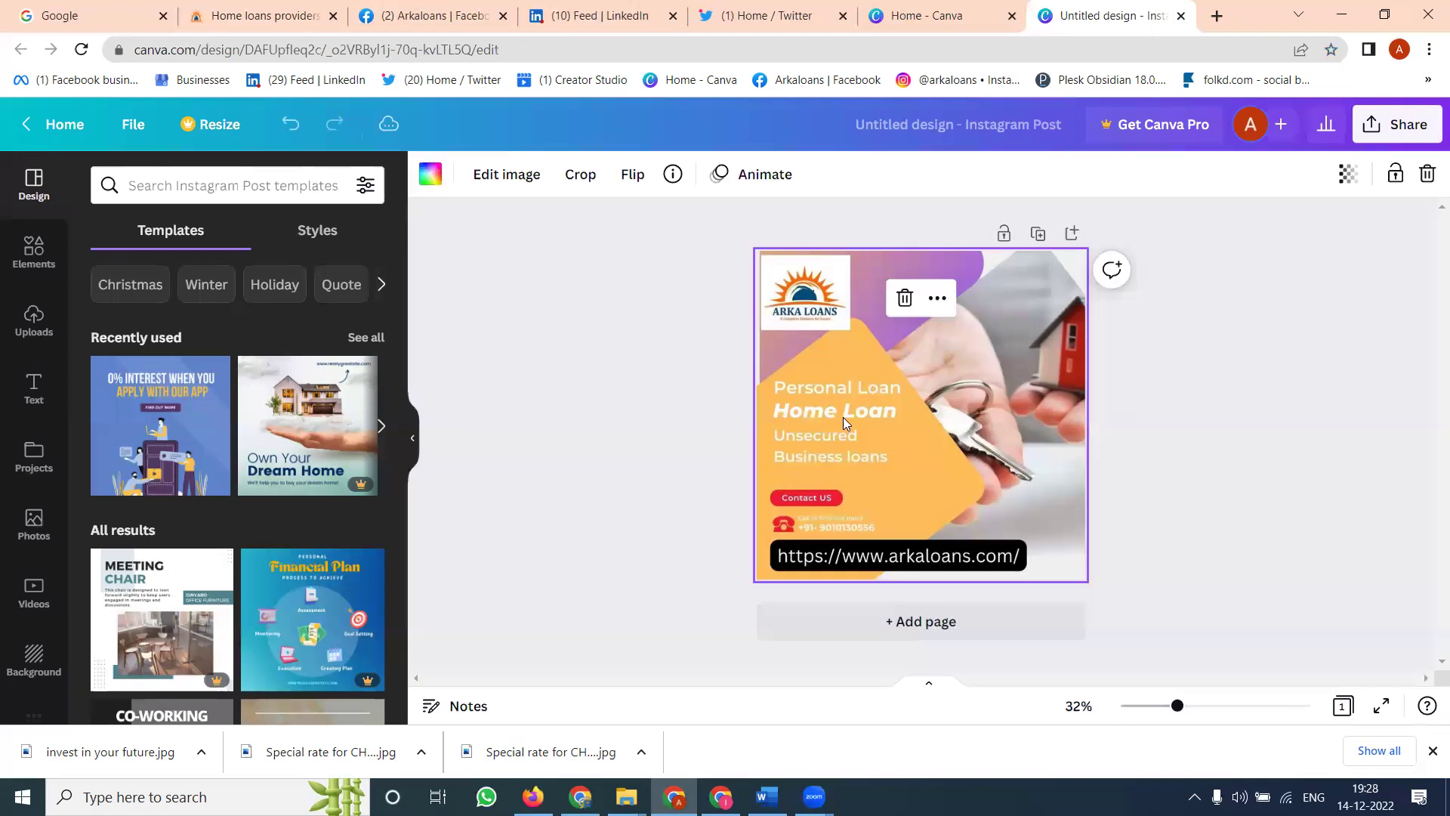
click(908, 303)
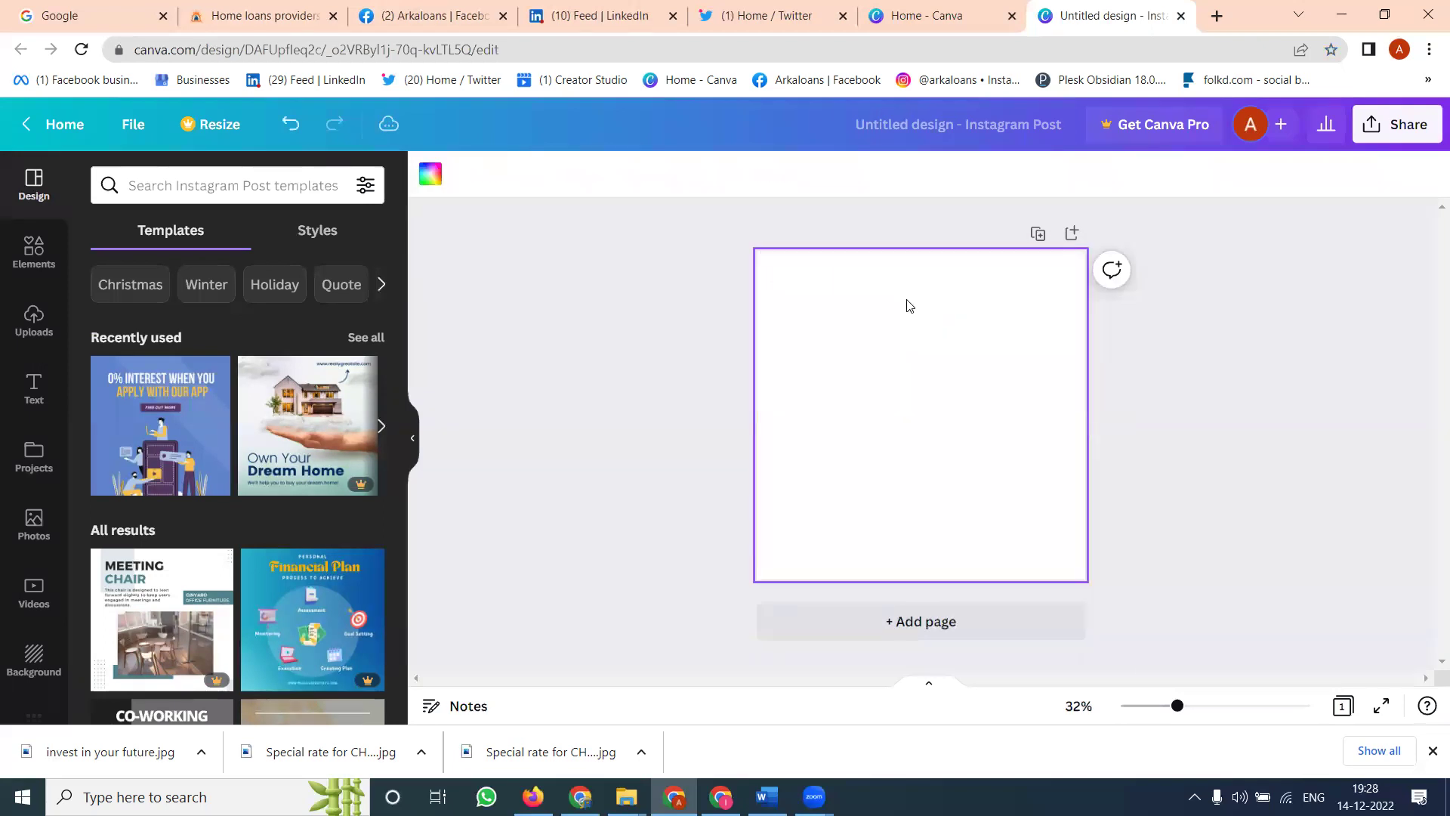
key(ctrl+z)
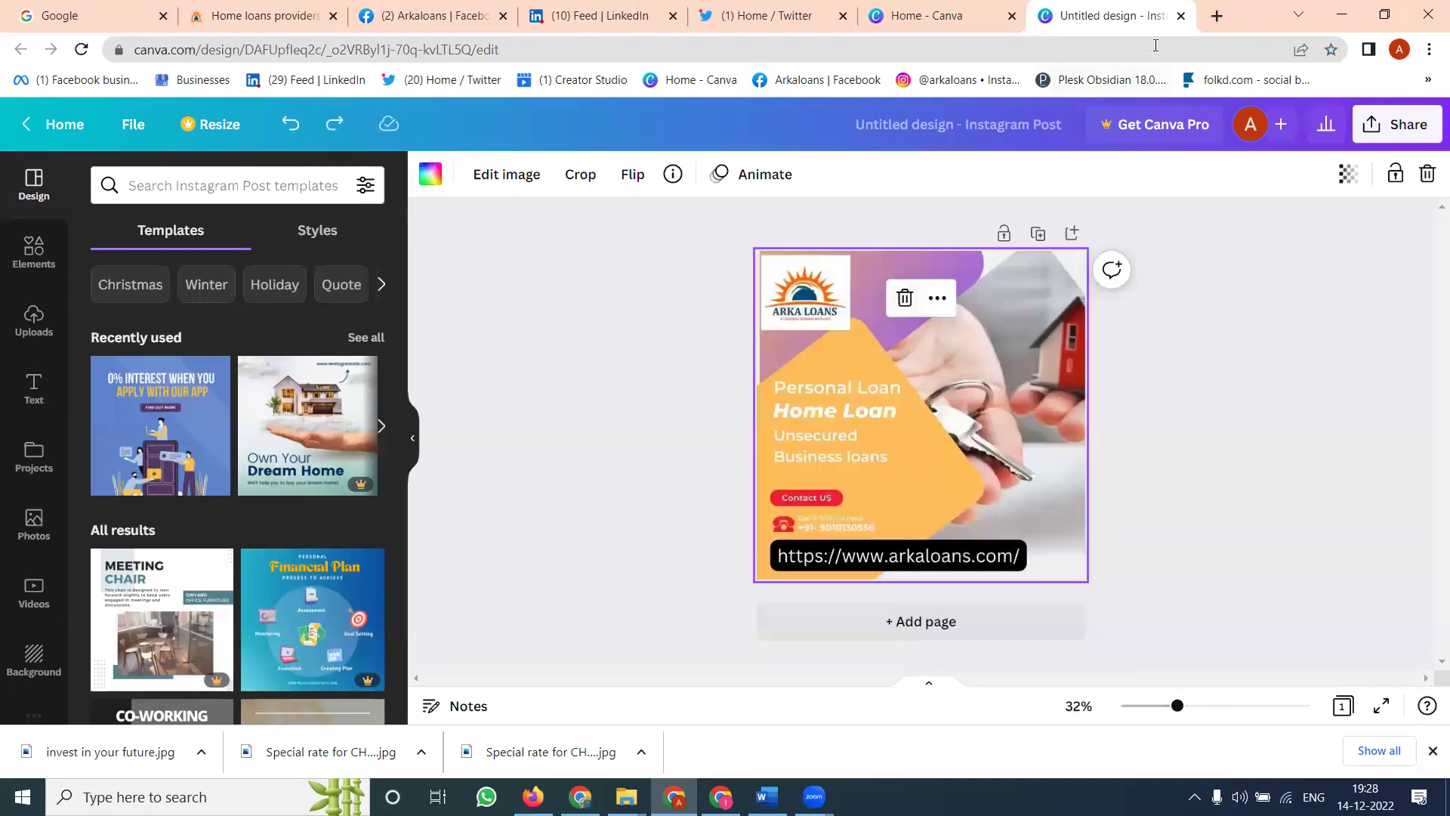
click(1182, 16)
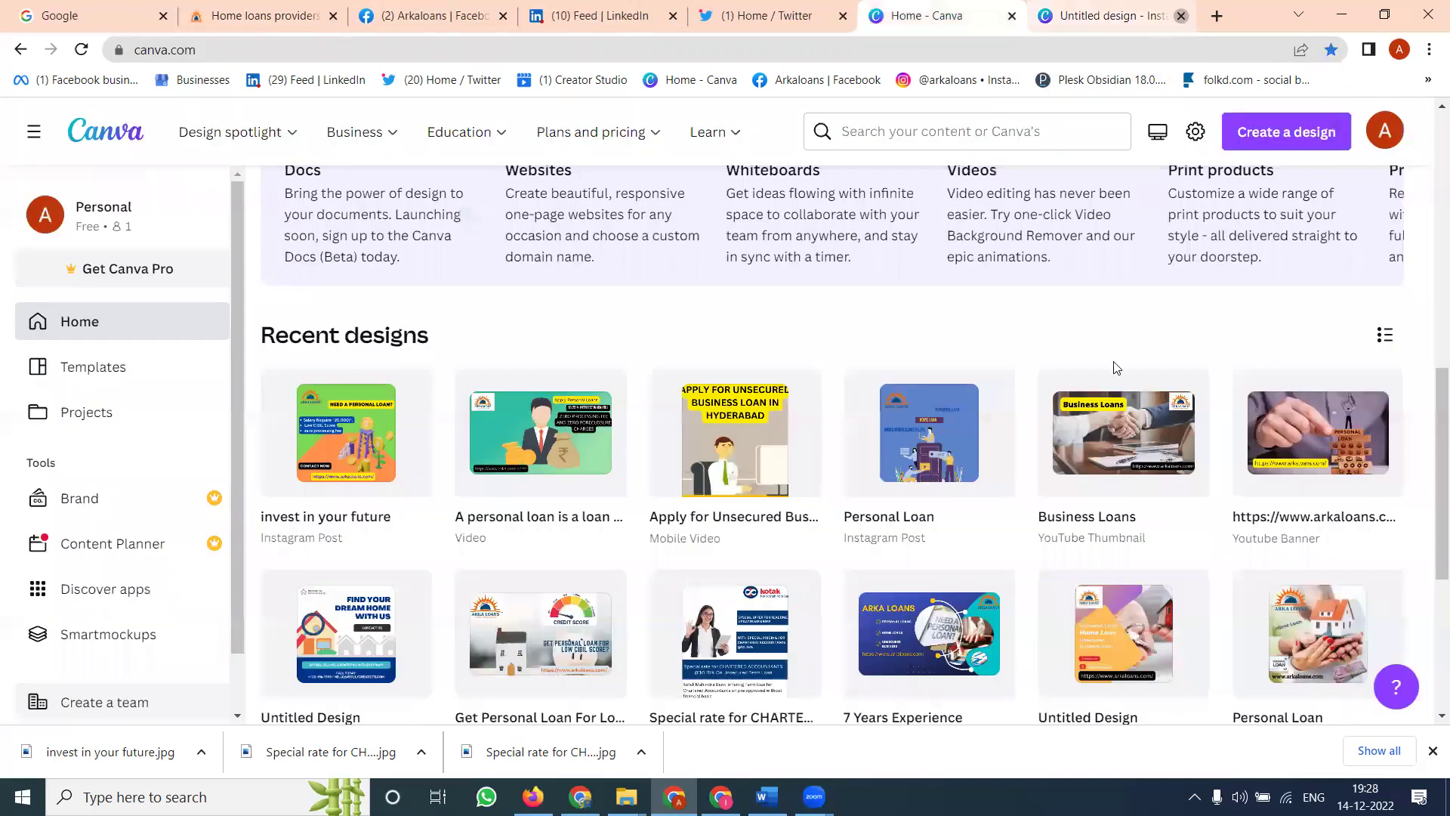
- Open the "7 Years Experience" Facebook Cover design and move its website address lower, away from the loan list
scroll(1116, 368, down, 2)
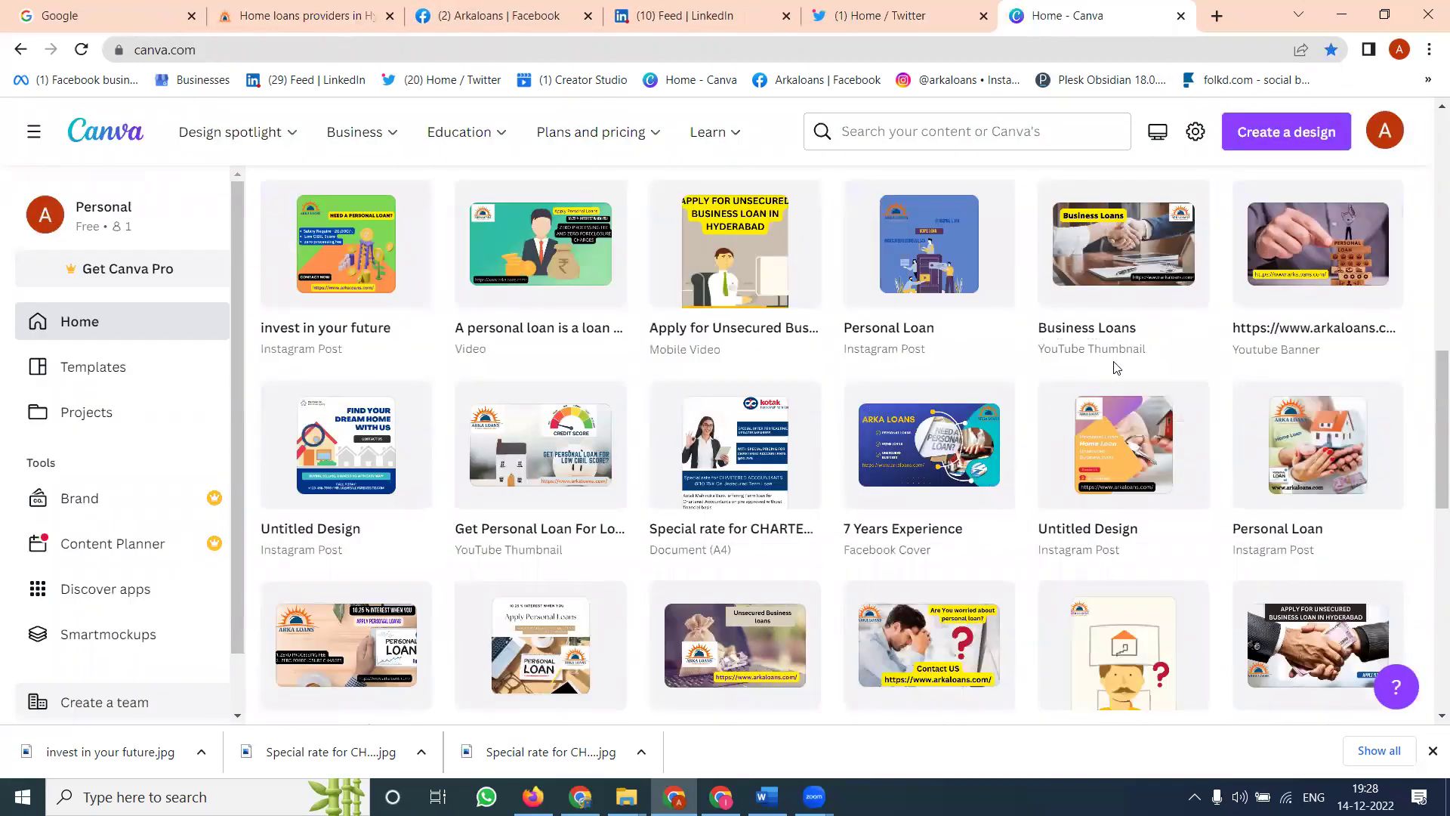
click(950, 422)
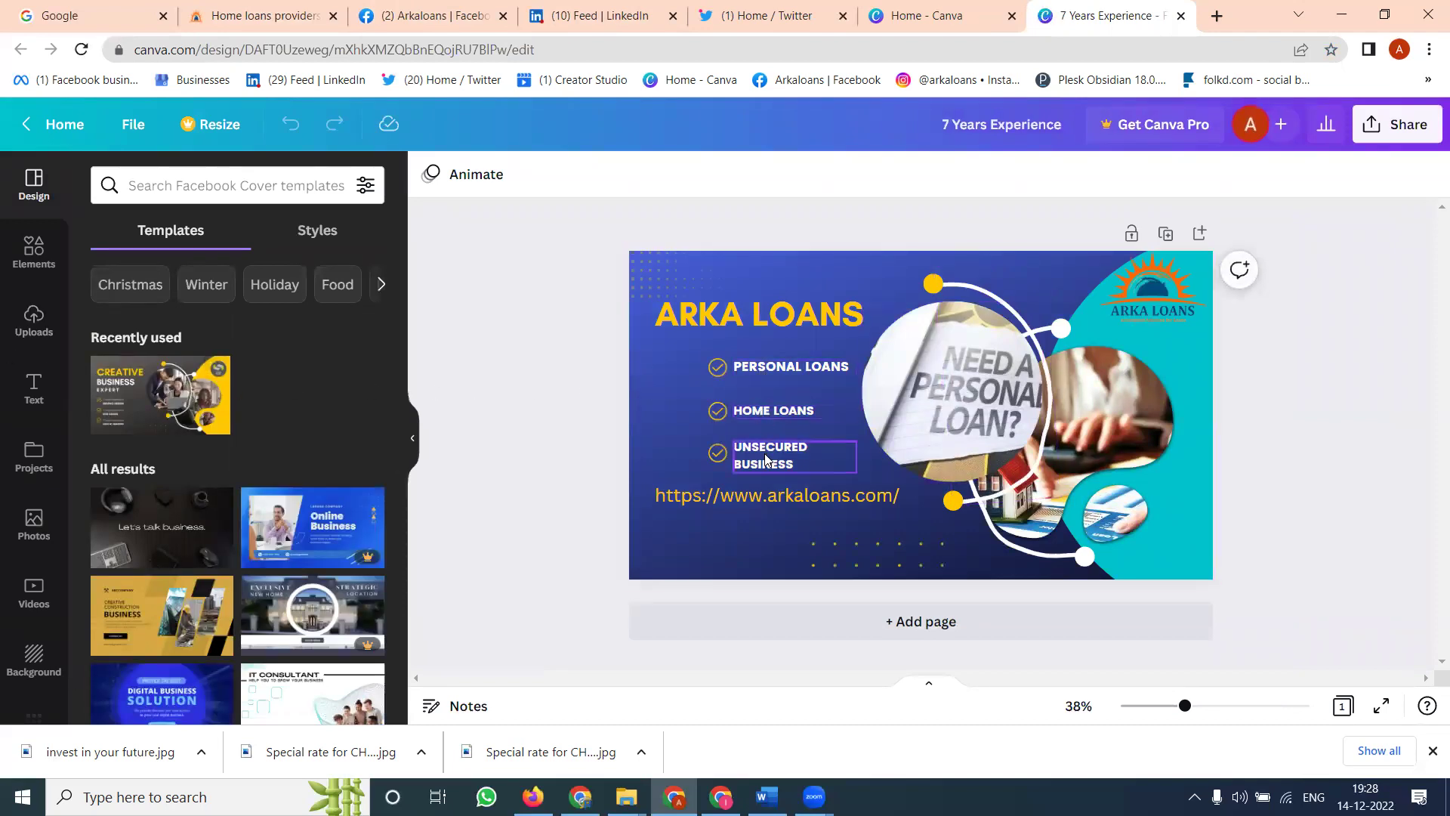
drag(752, 502, 756, 539)
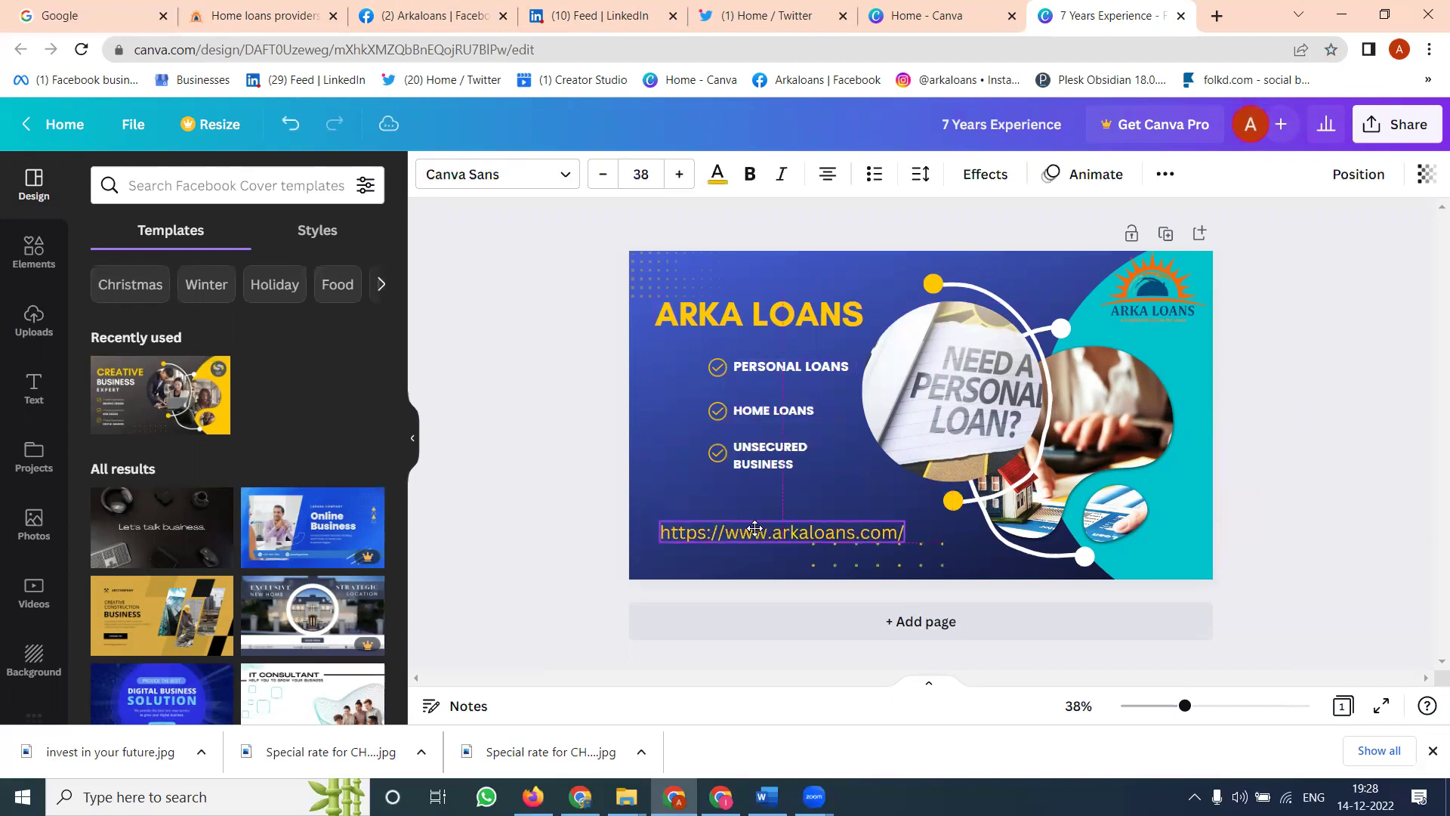
- Change the cover's blue background to the violet default color
click(649, 386)
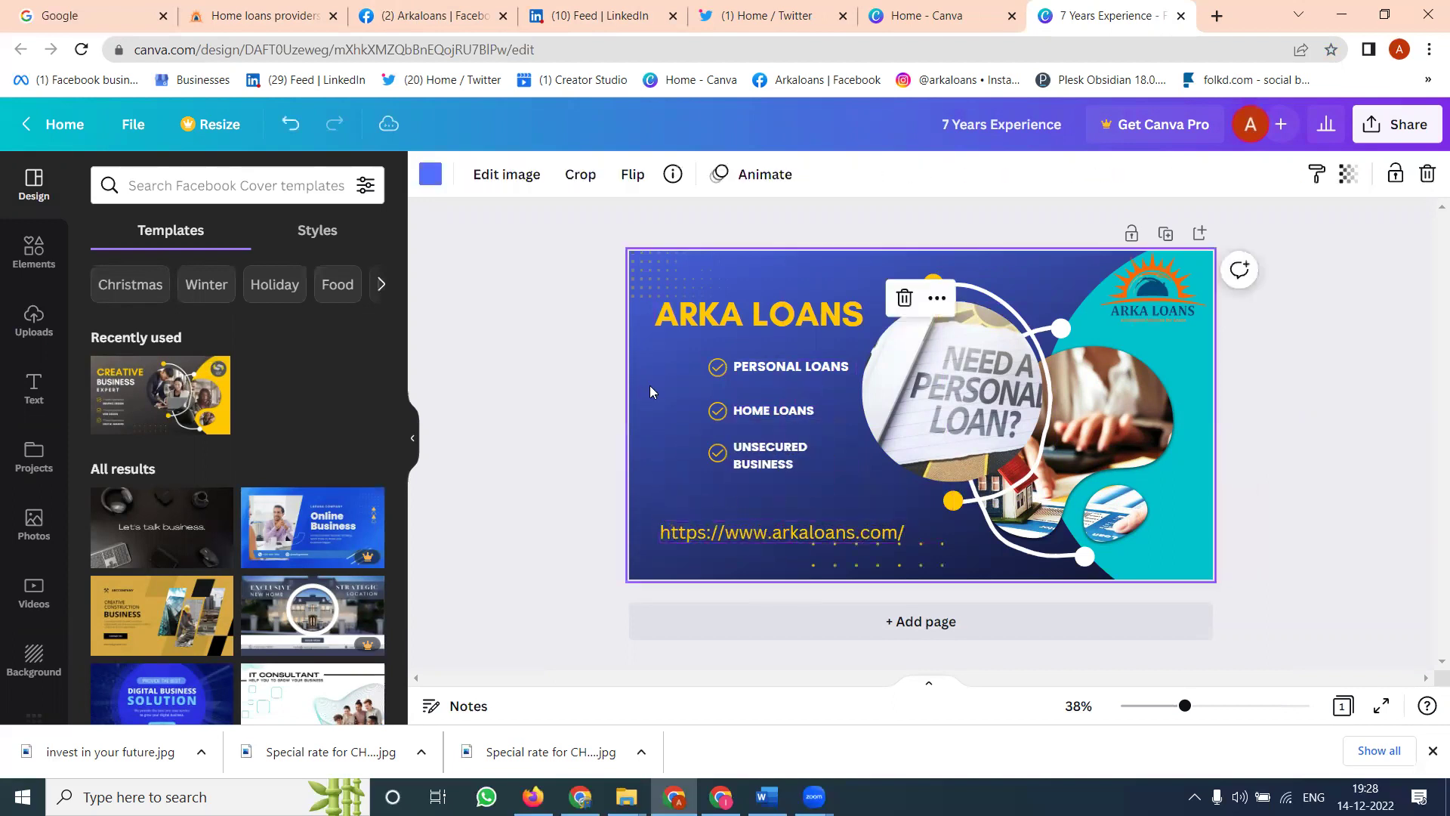
click(432, 176)
click(364, 693)
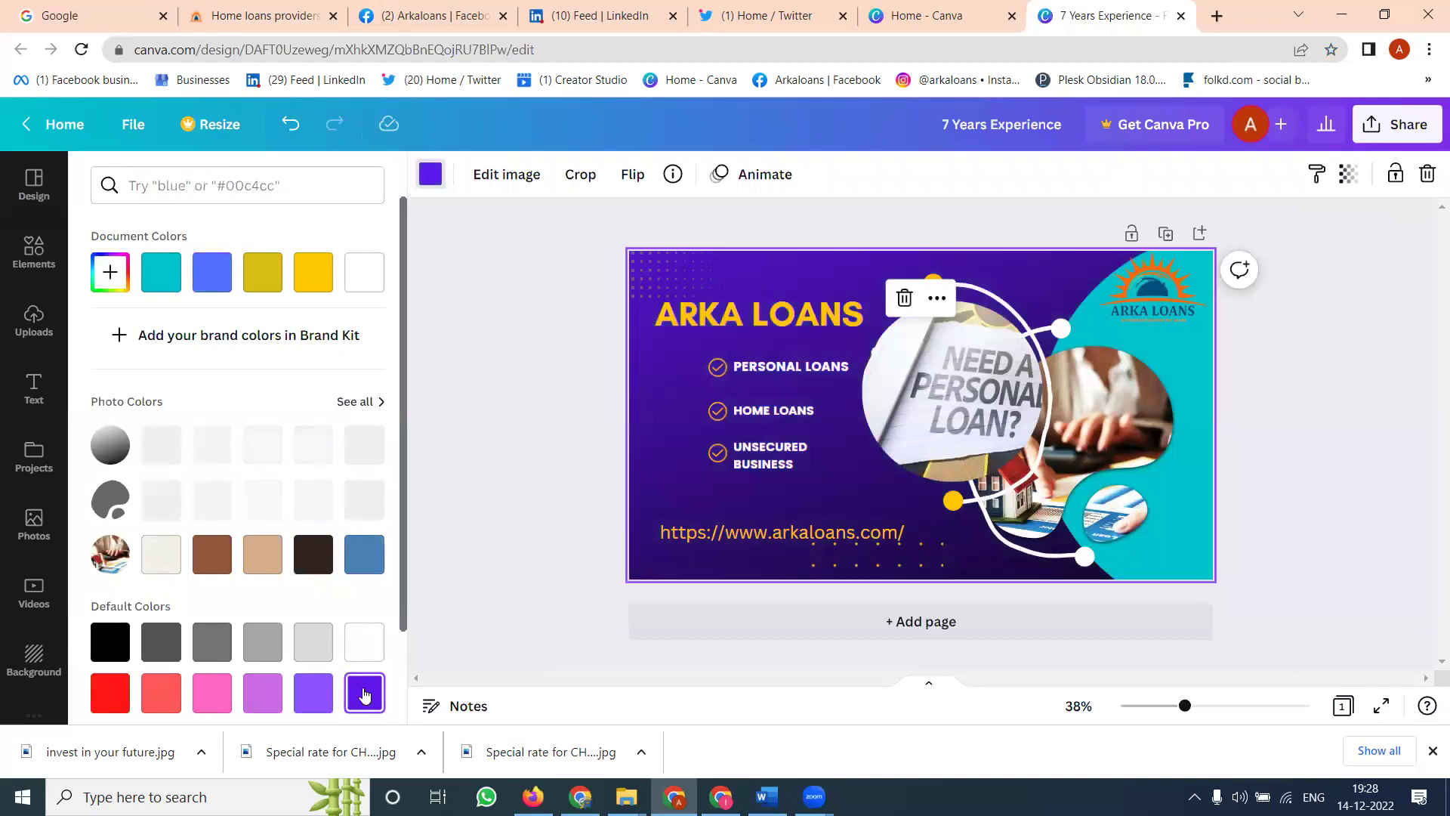
- Insert the uploaded photo of the red-roofed model house and paperwork into the smaller rounded picture frame
click(25, 326)
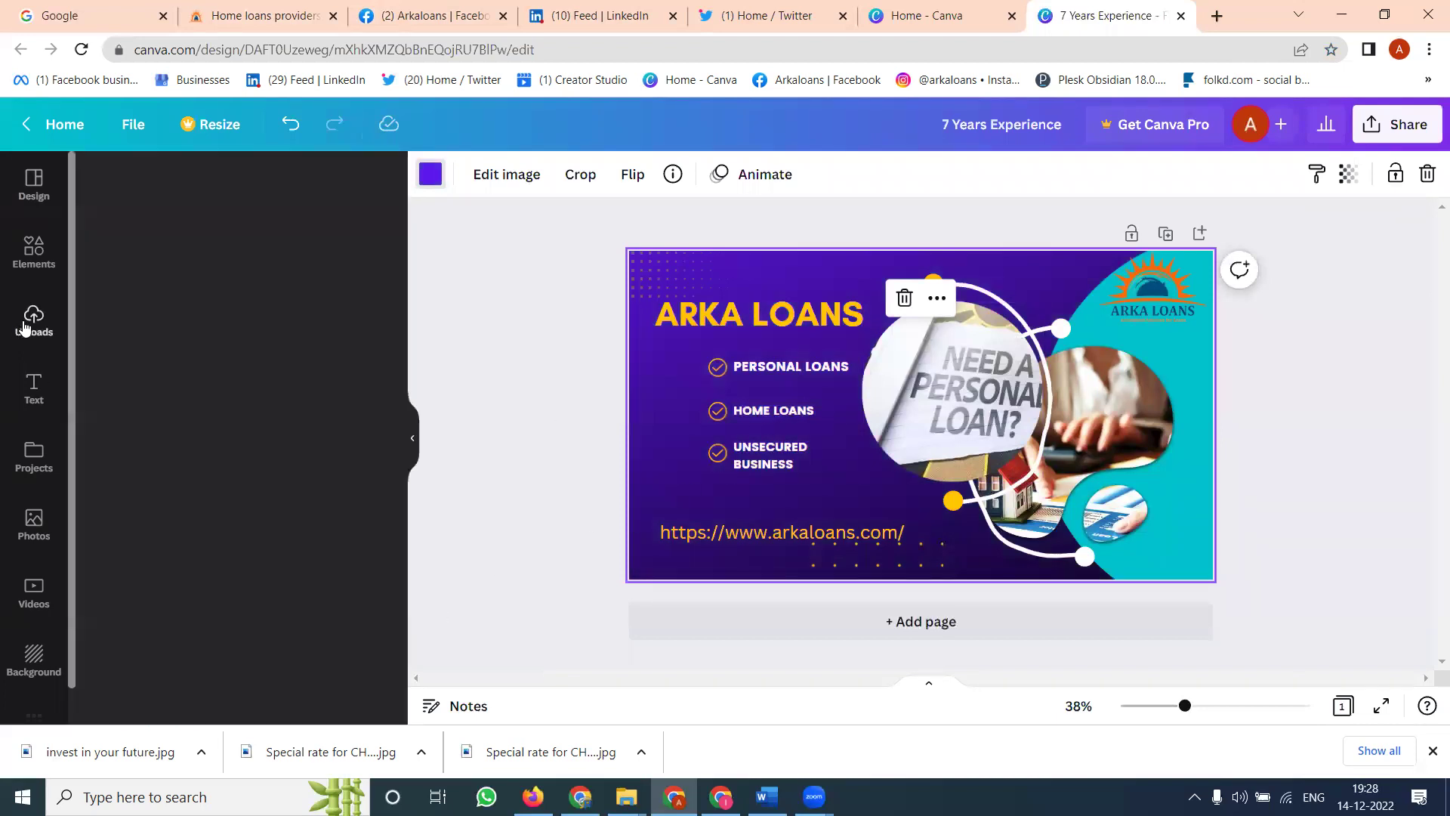
scroll(210, 491, down, 2)
scroll(210, 491, down, 6)
click(295, 489)
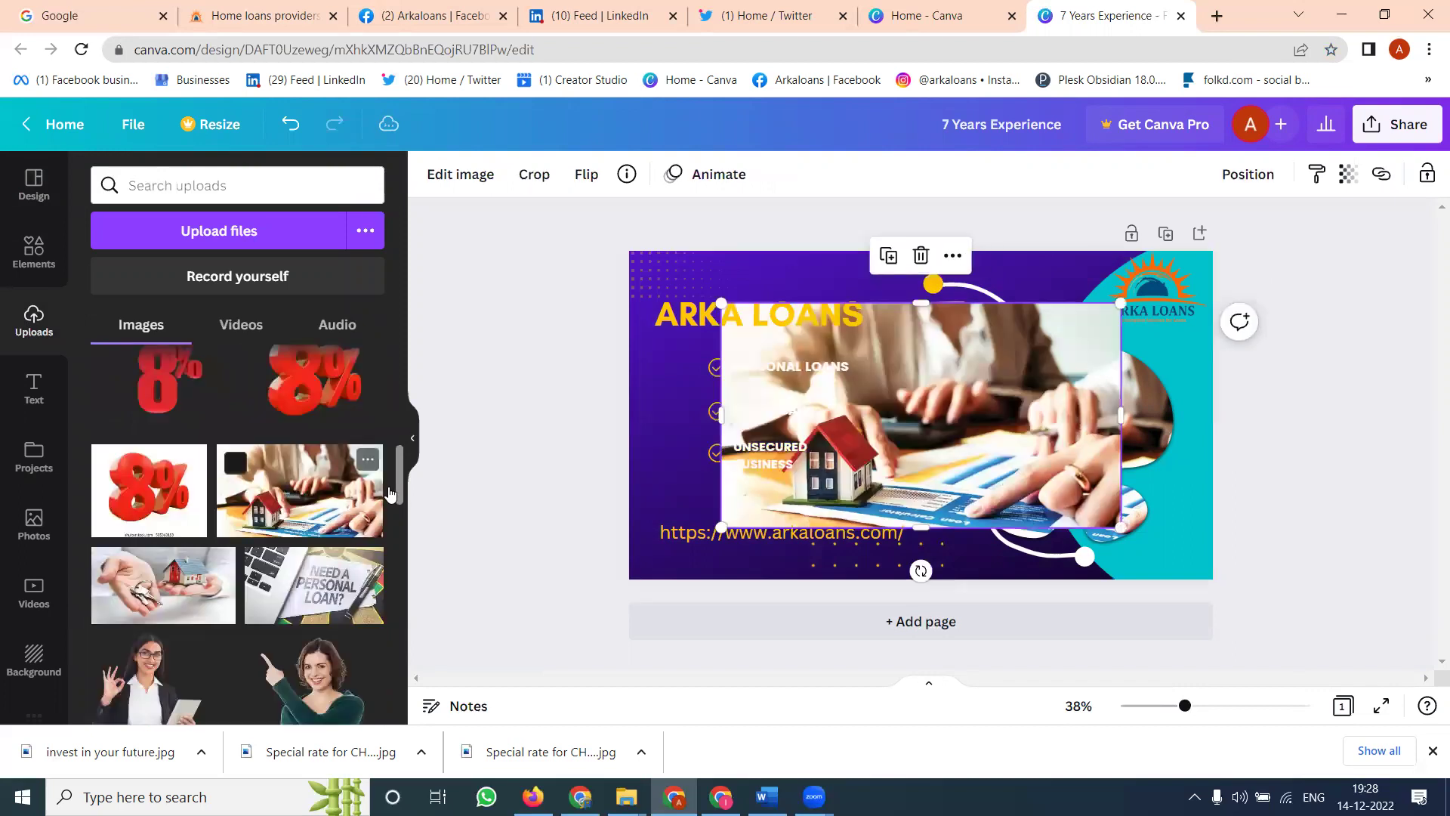
drag(939, 413, 1097, 367)
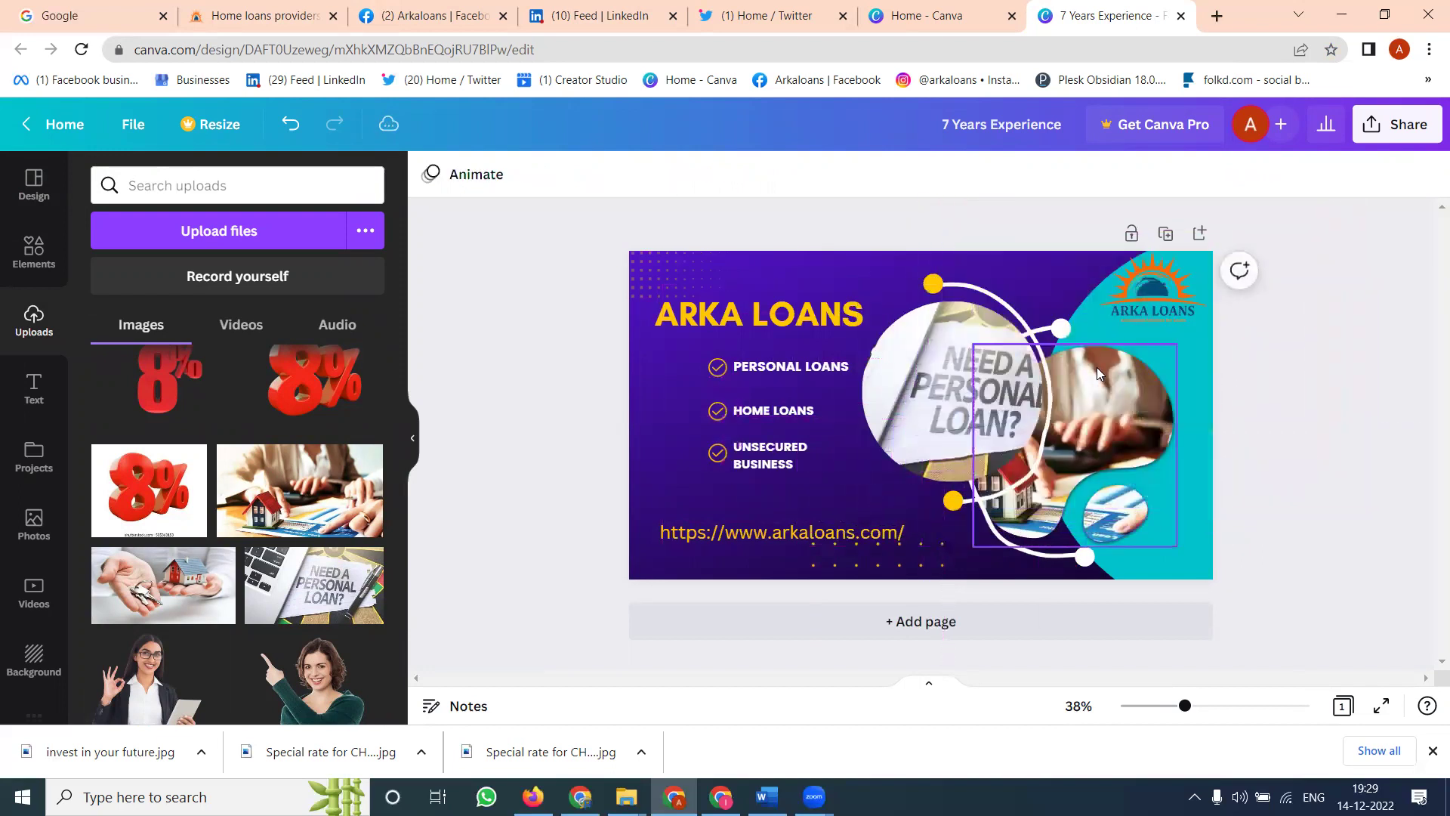
- Replace the "Need a personal loan?" picture in the large circular frame with the uploaded photo of a hand beside personal loan blocks
click(935, 410)
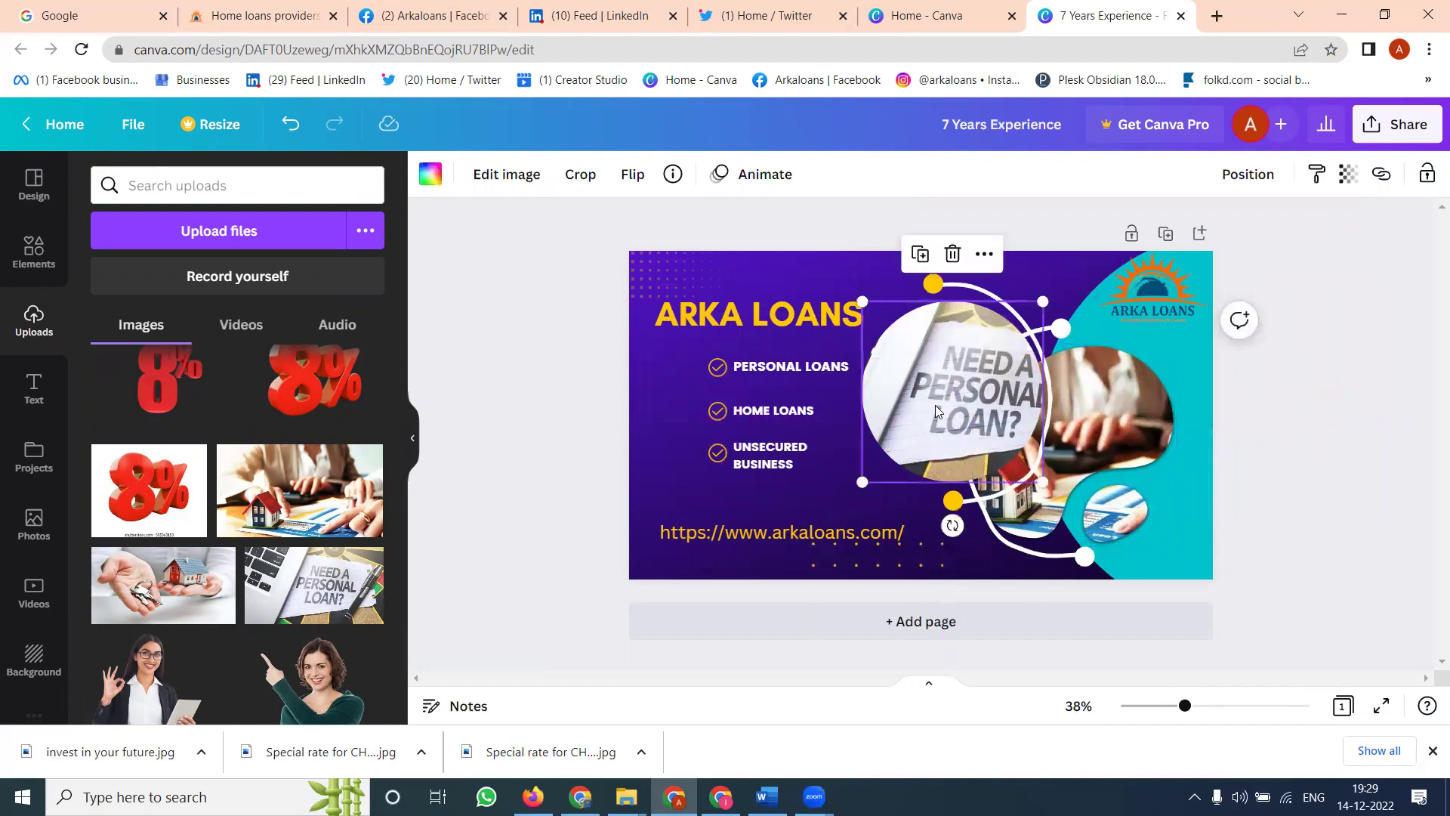
key(Delete)
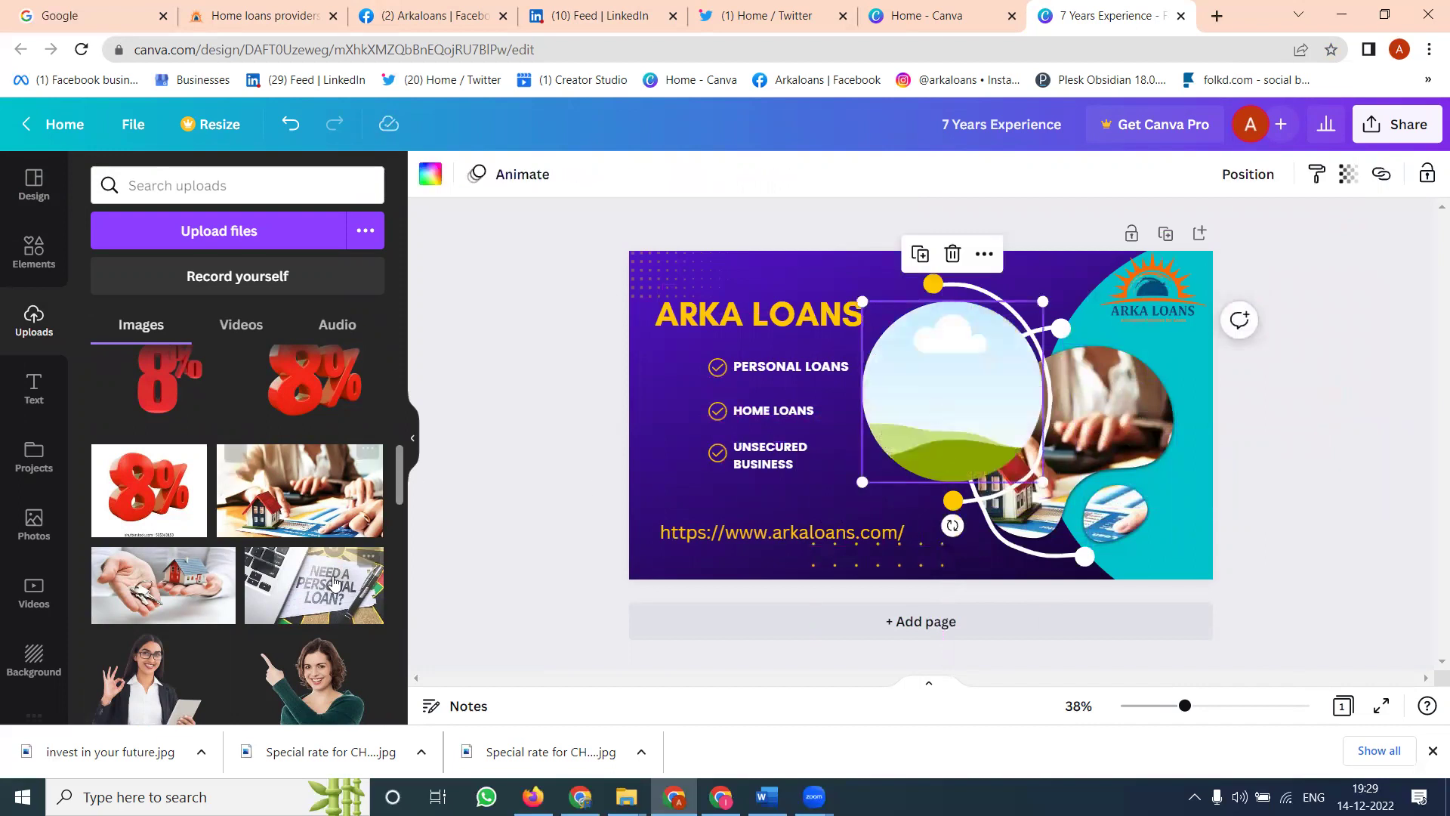
scroll(281, 490, down, 5)
scroll(281, 490, down, 10)
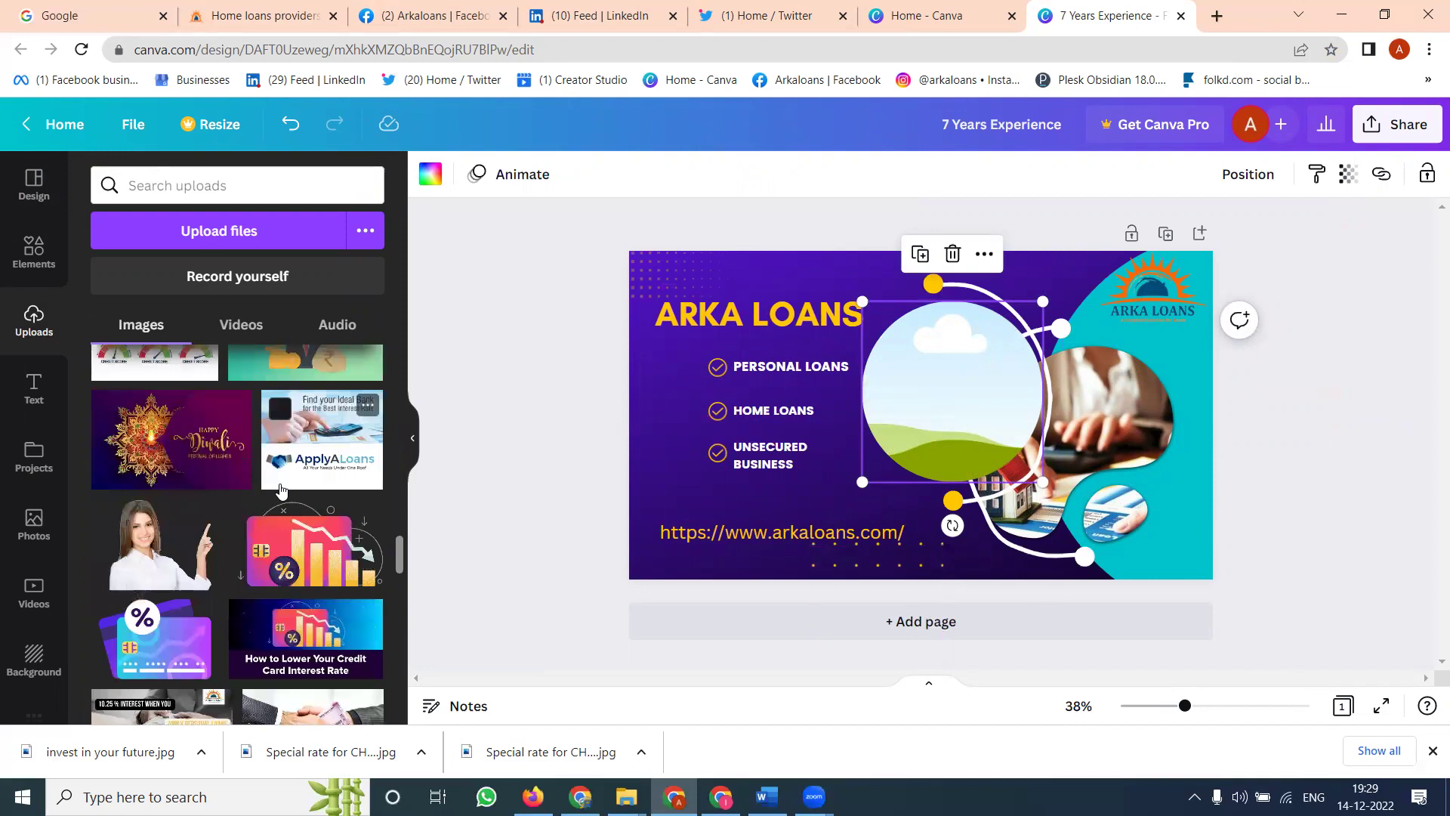
scroll(279, 483, up, 2)
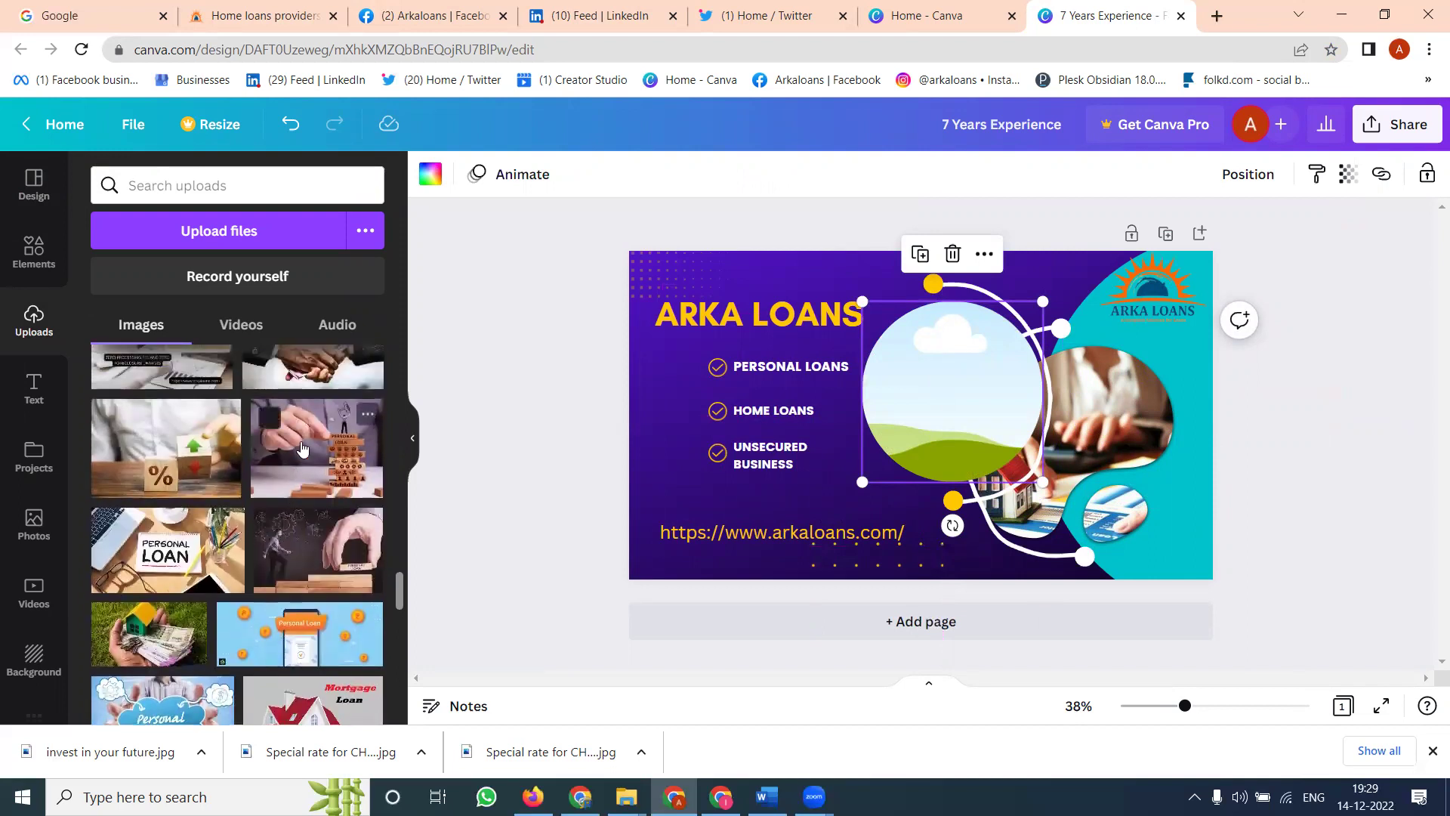
drag(317, 448, 851, 416)
drag(968, 394, 881, 393)
click(936, 390)
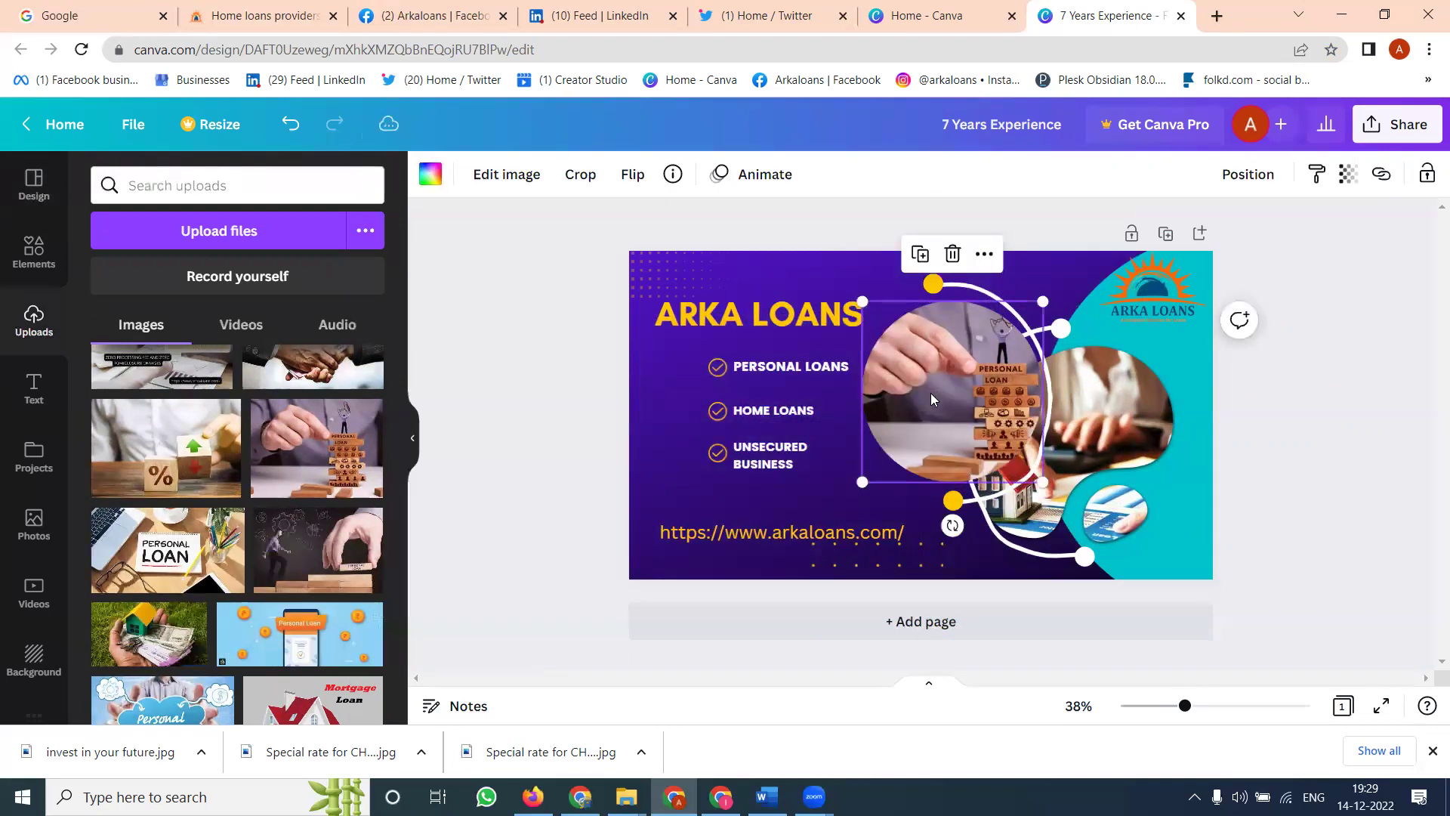
double_click(967, 384)
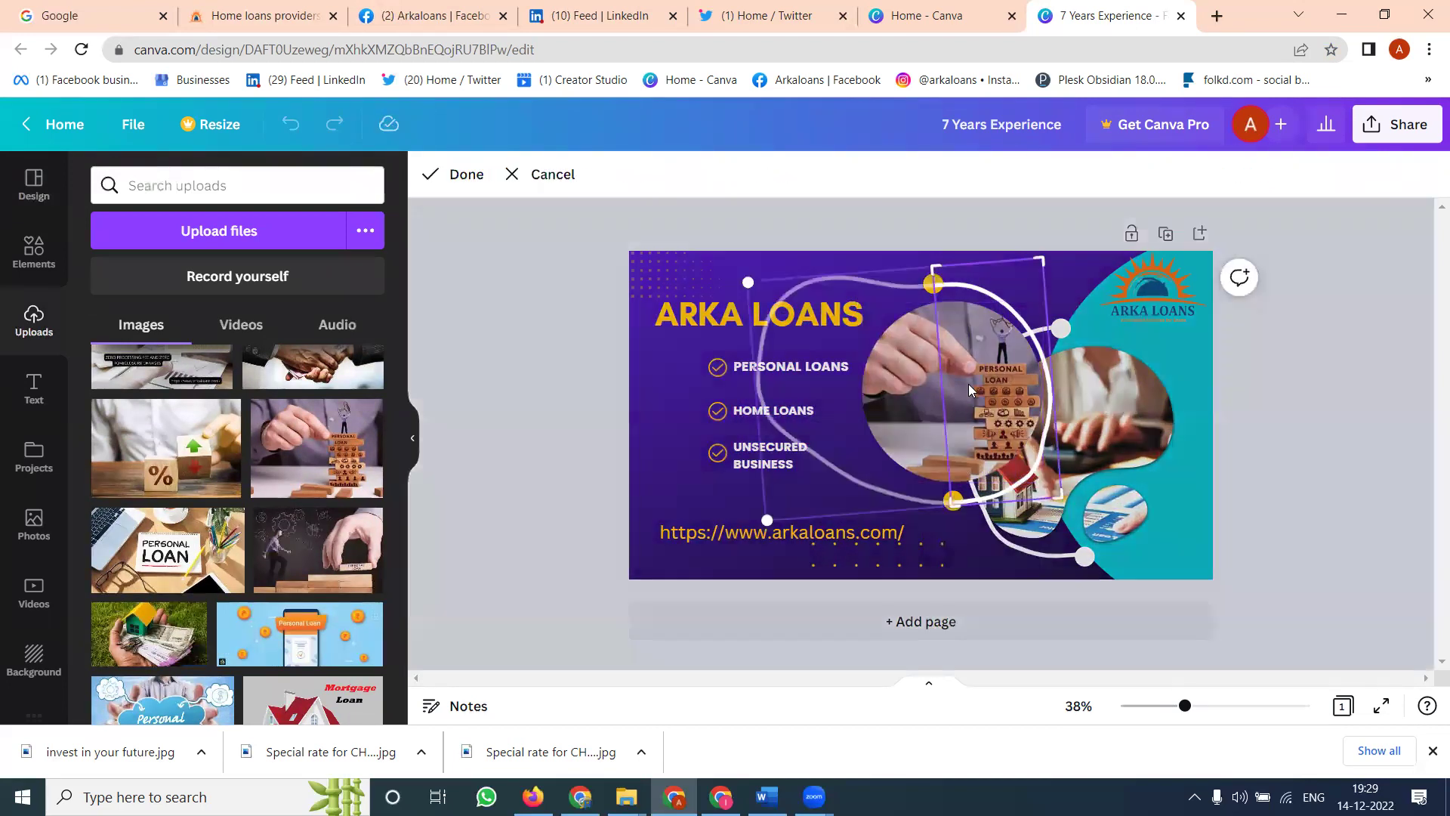
click(451, 395)
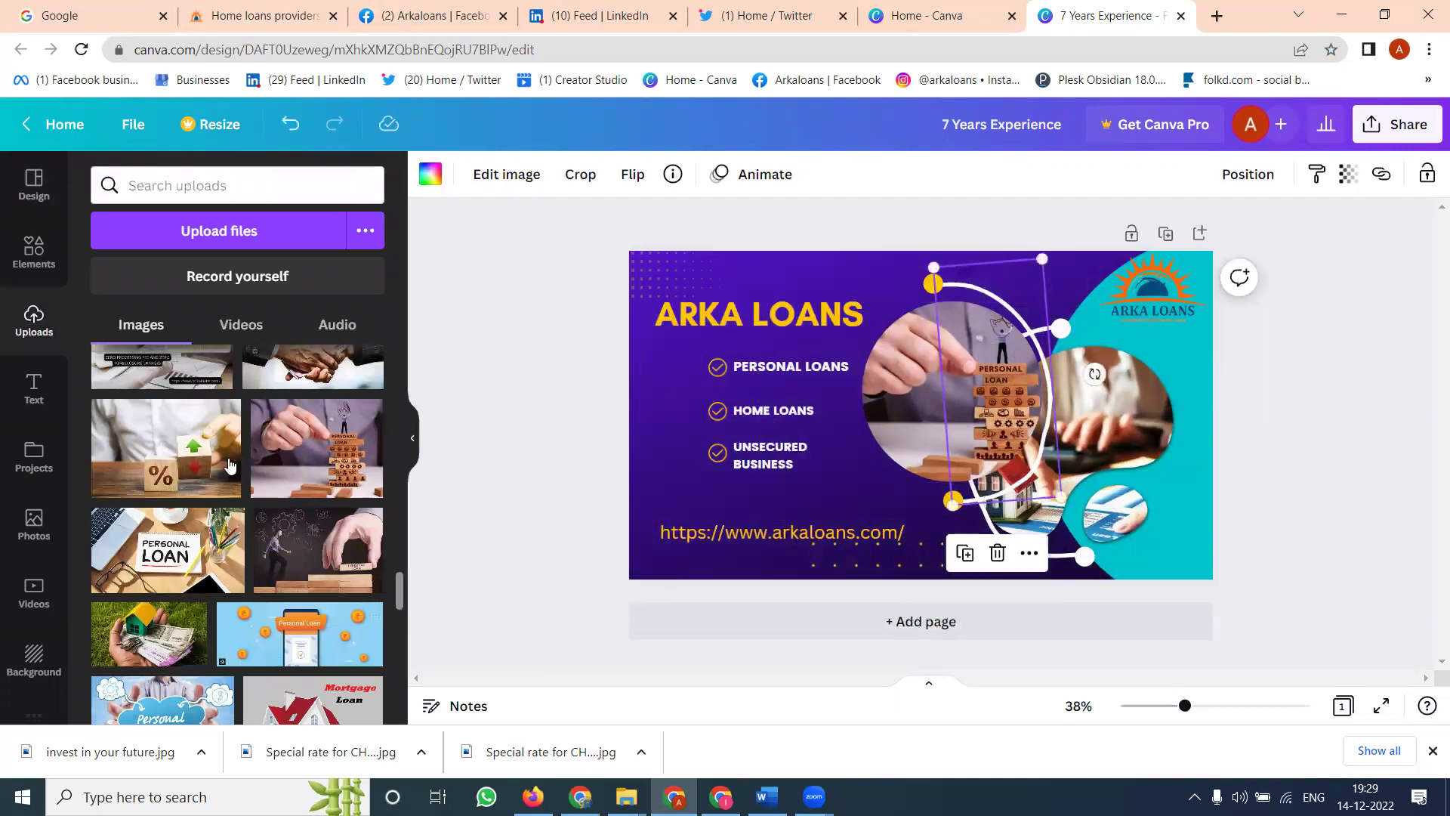
- Fill the smaller rounded picture frame with the uploaded photo of hands holding a green toy house and banknotes
click(150, 632)
drag(1083, 456, 1133, 413)
click(1092, 411)
double_click(1093, 411)
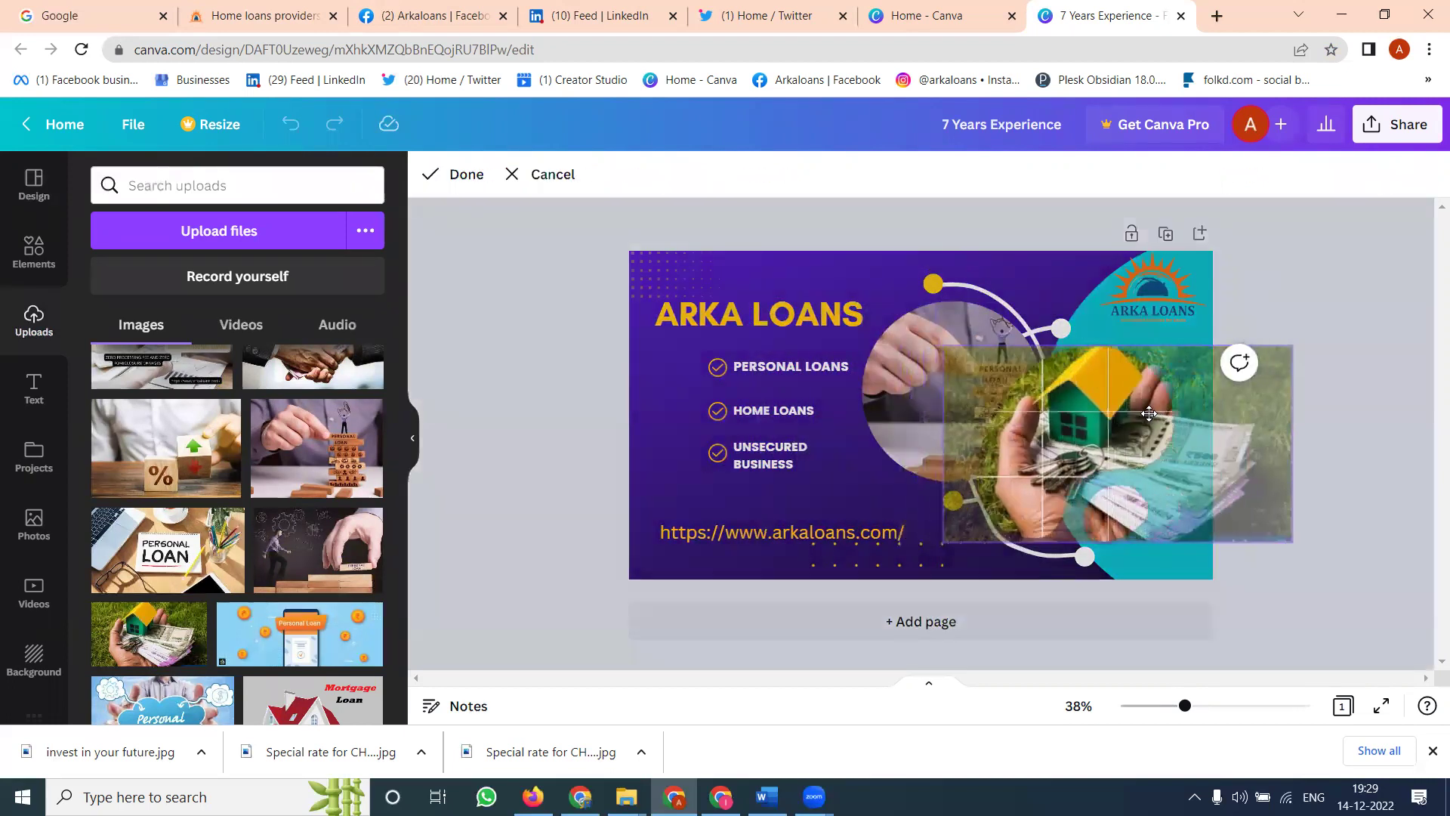
click(1338, 275)
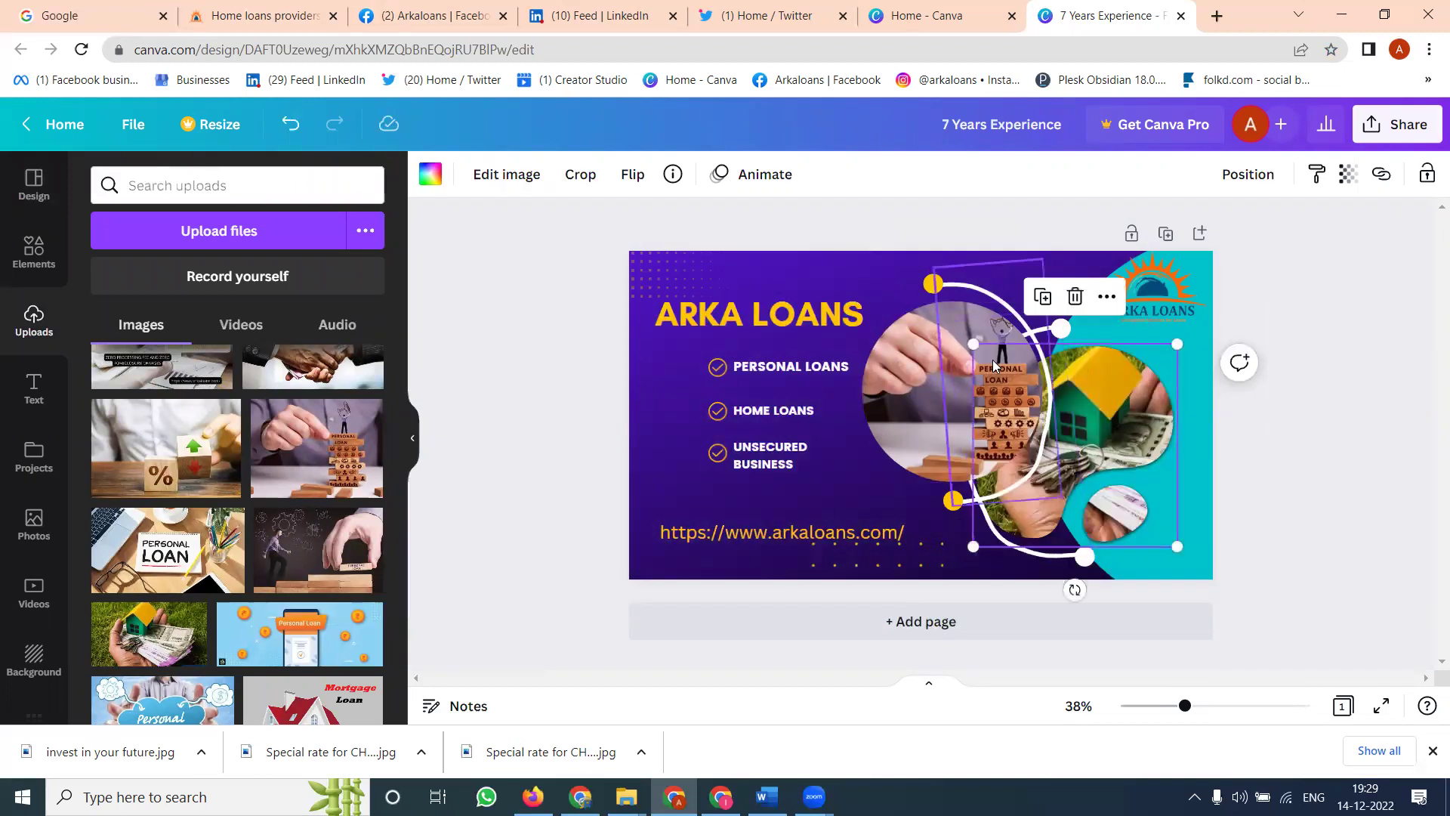
- Set the download format of the Arka Loans cover to JPG and start downloading it
click(1378, 309)
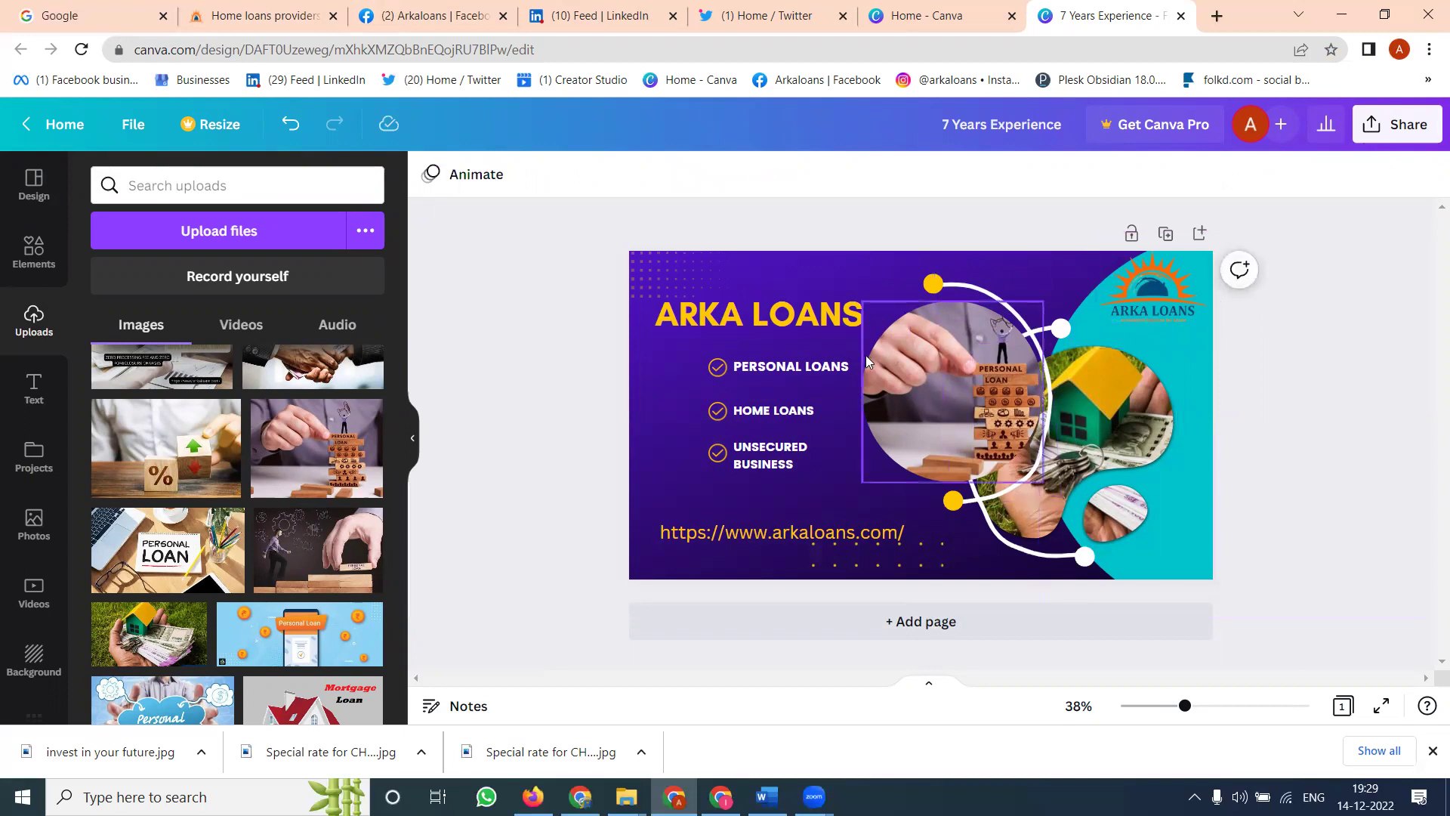
click(812, 370)
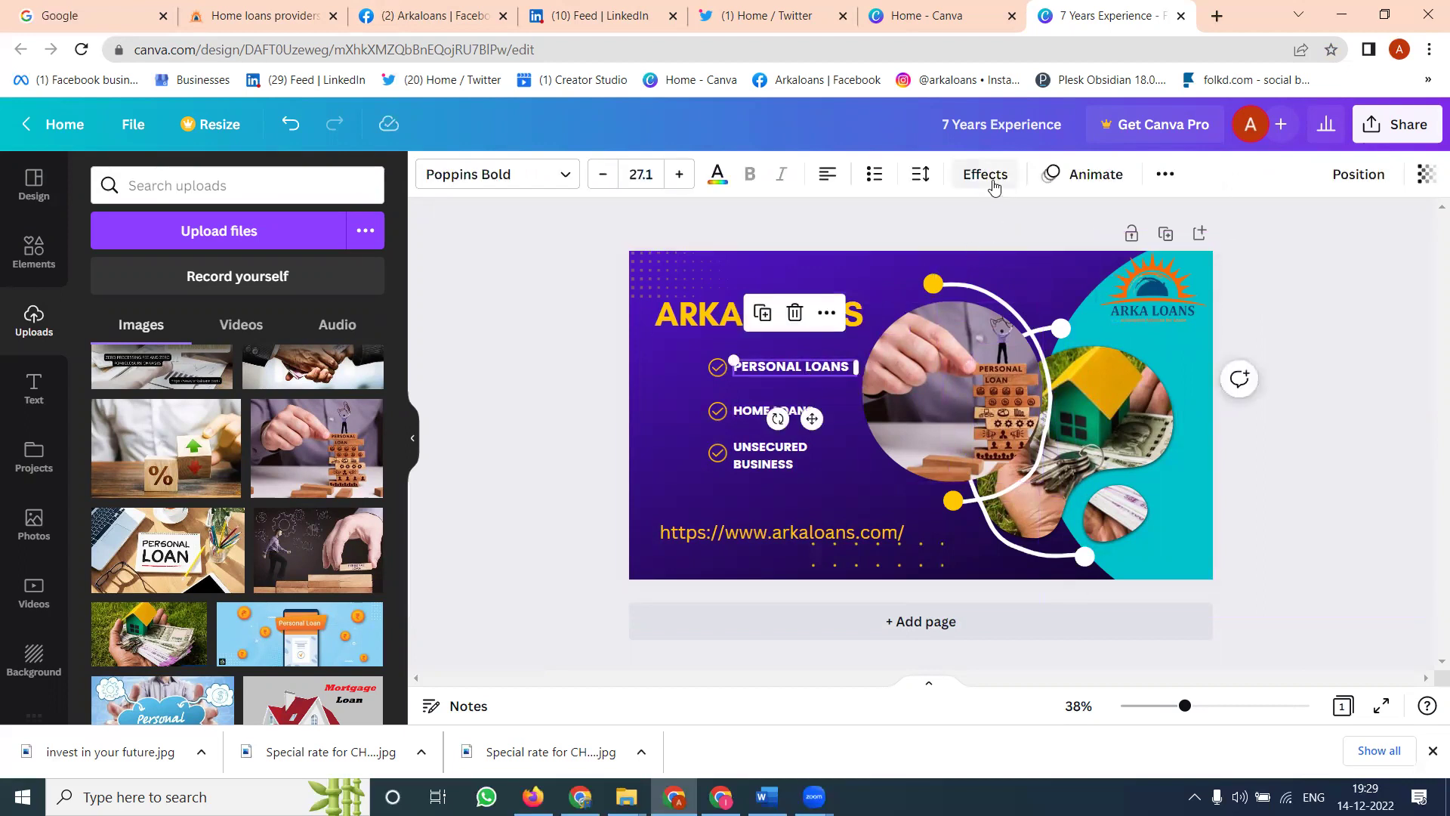
click(1370, 128)
click(1122, 576)
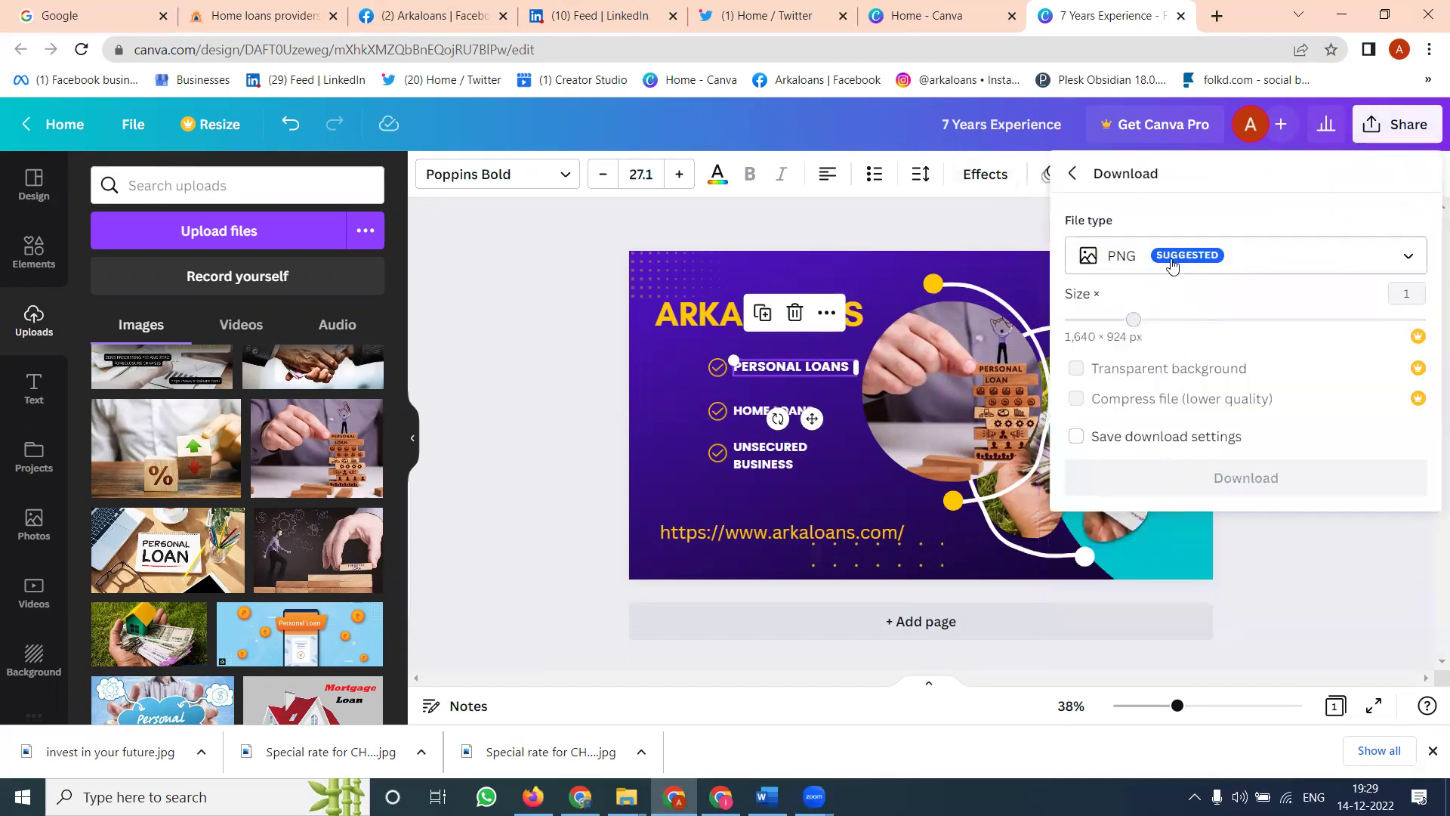
click(1158, 318)
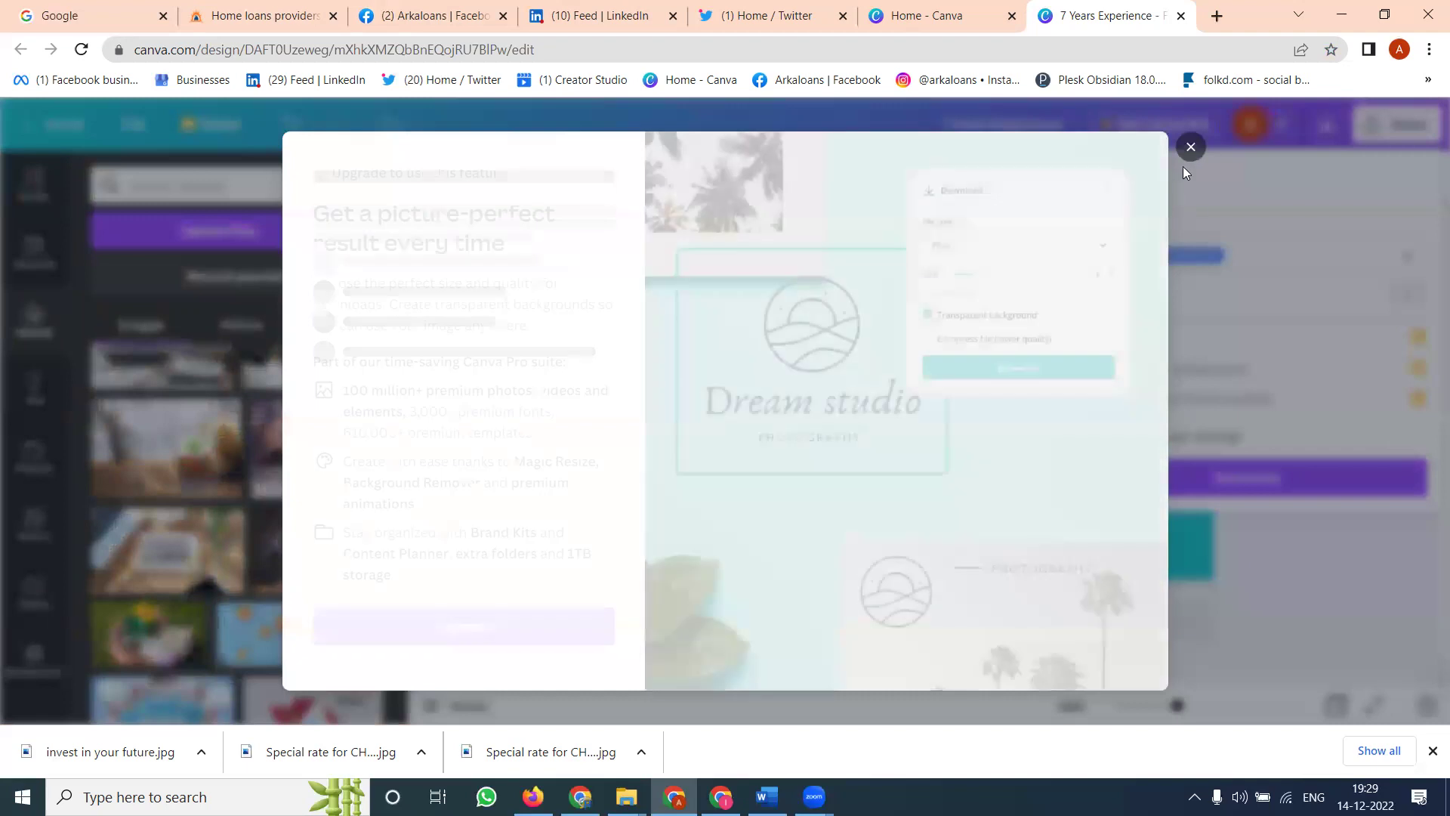
click(1192, 148)
click(1186, 242)
click(1167, 311)
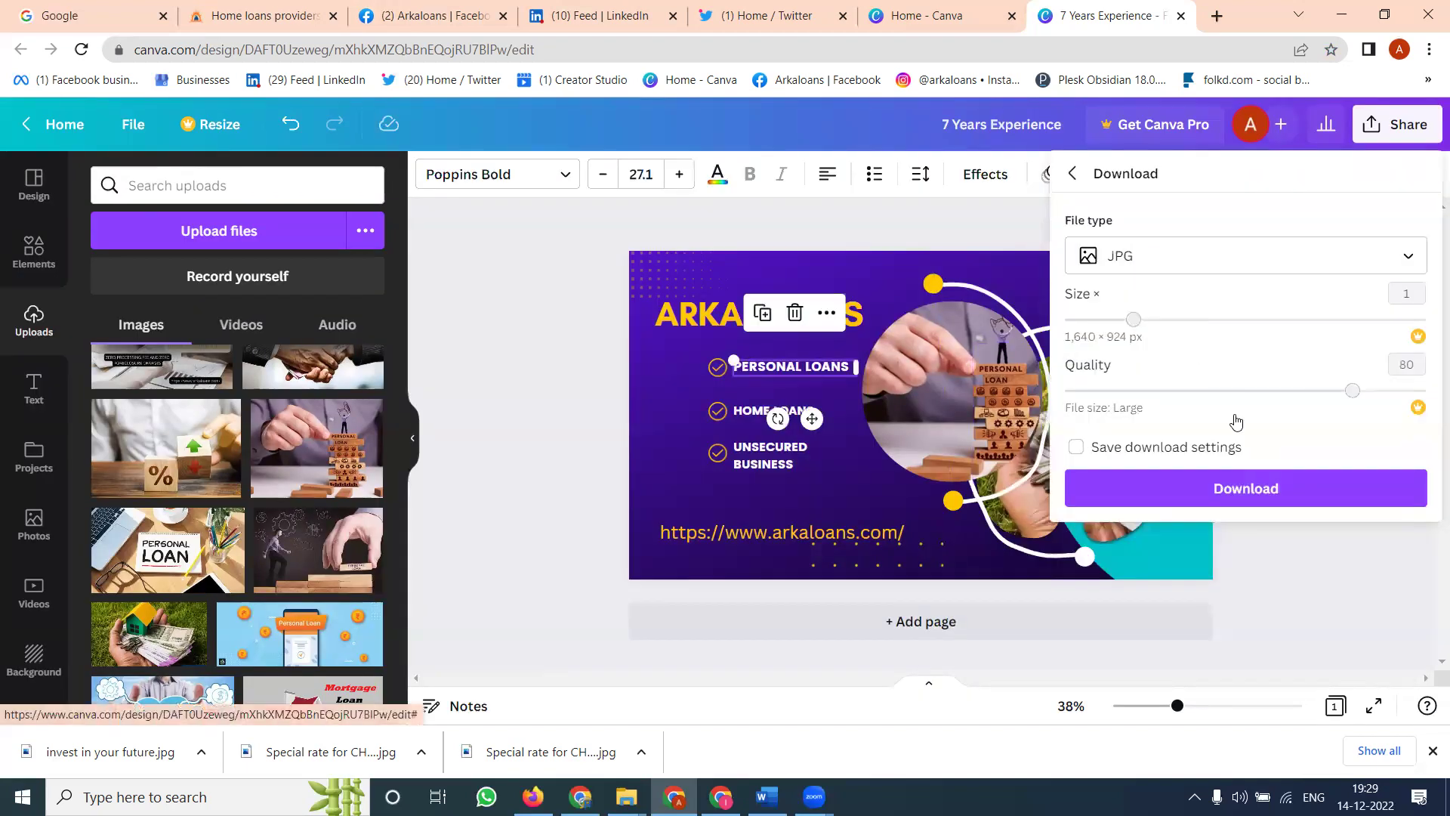
click(1246, 484)
- Switch to the Arkaloans Facebook page and copy the post text from "Are You looking For Home Loan, Personal Loan, Business Loan?" through its hashtags
click(409, 23)
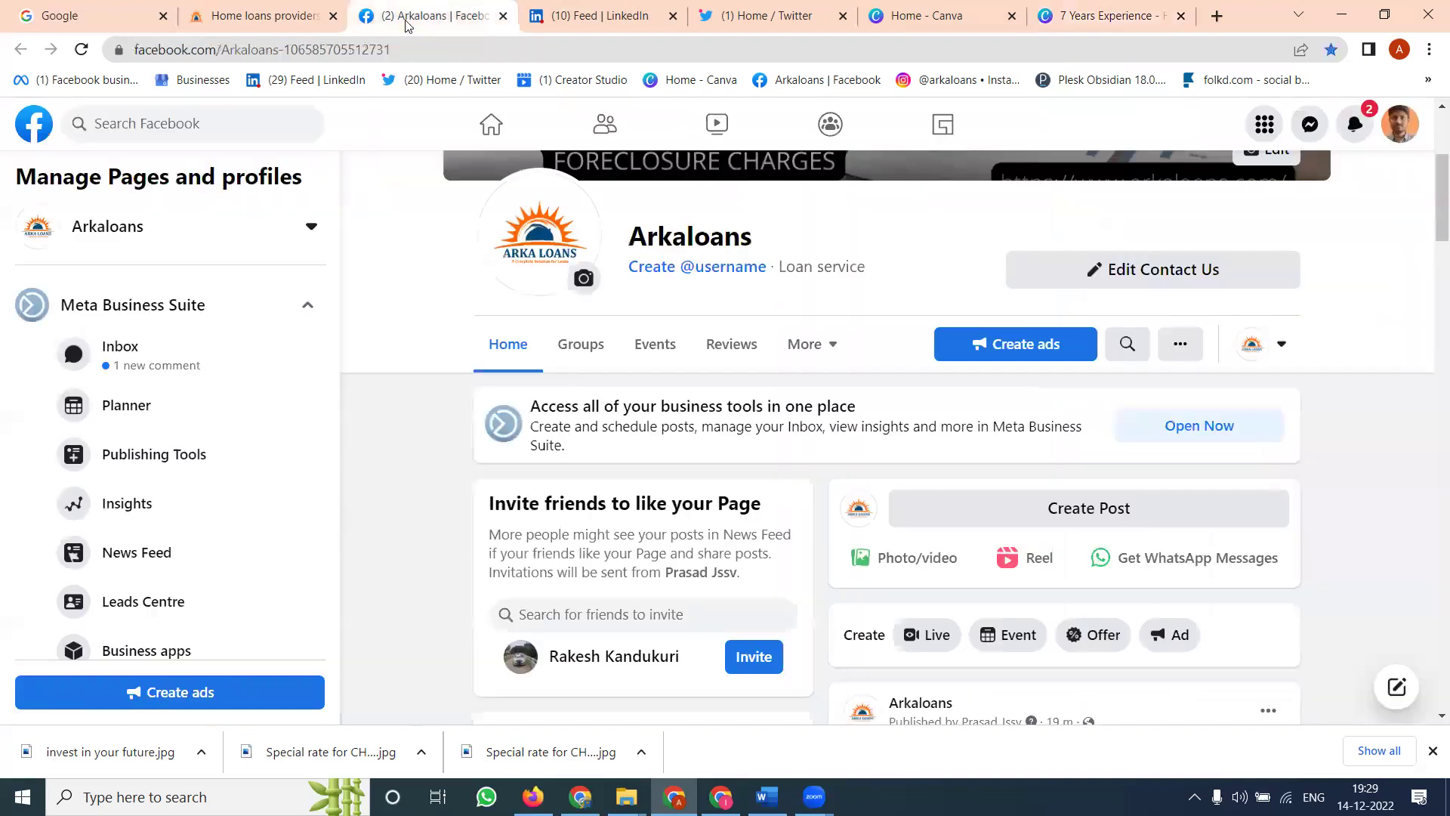
scroll(672, 348, down, 7)
scroll(848, 451, down, 9)
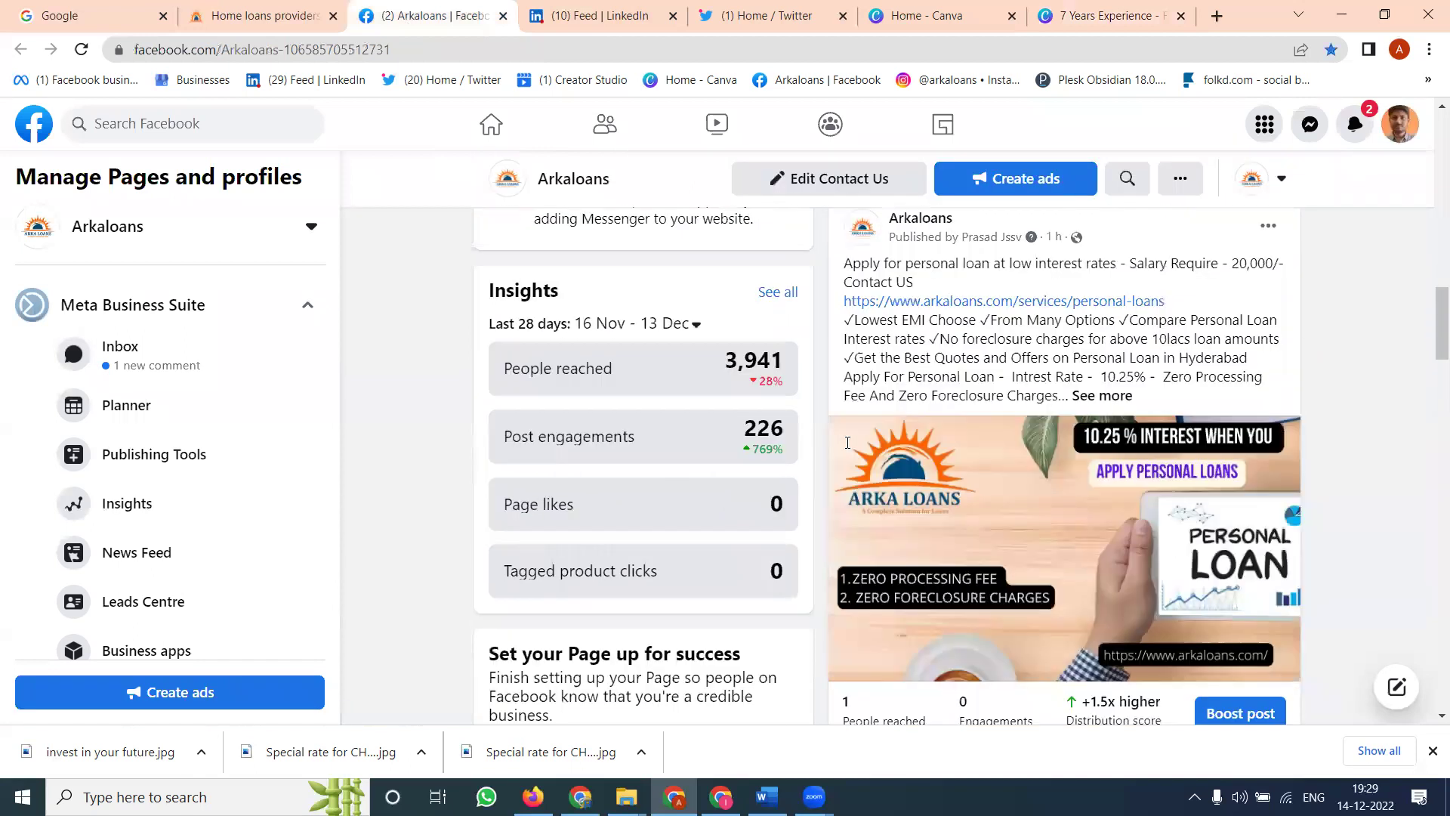
scroll(848, 443, down, 6)
drag(845, 435, 1006, 646)
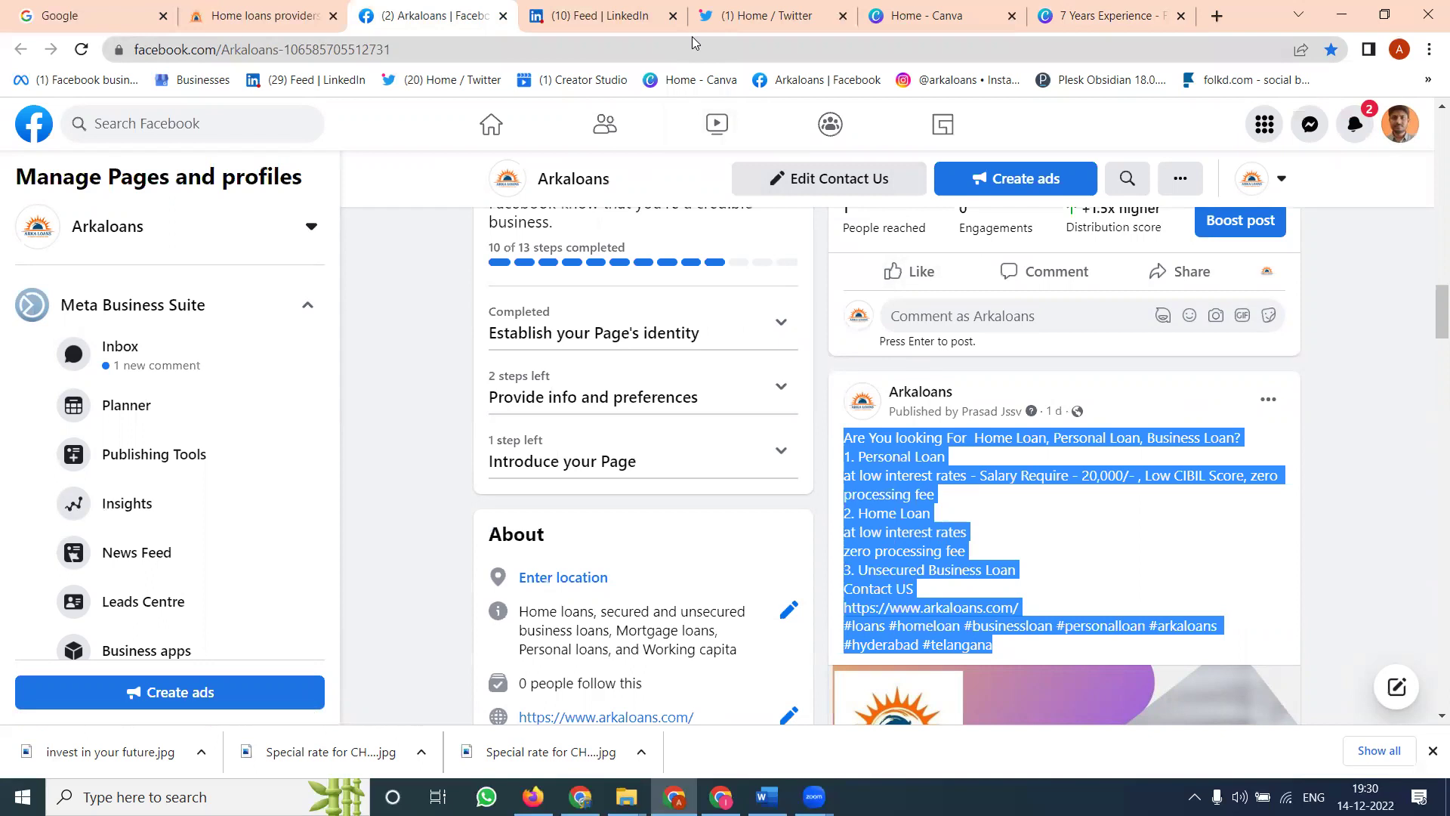
- Switch to LinkedIn and examine the available post authors, the account options and the Work products and services
click(591, 14)
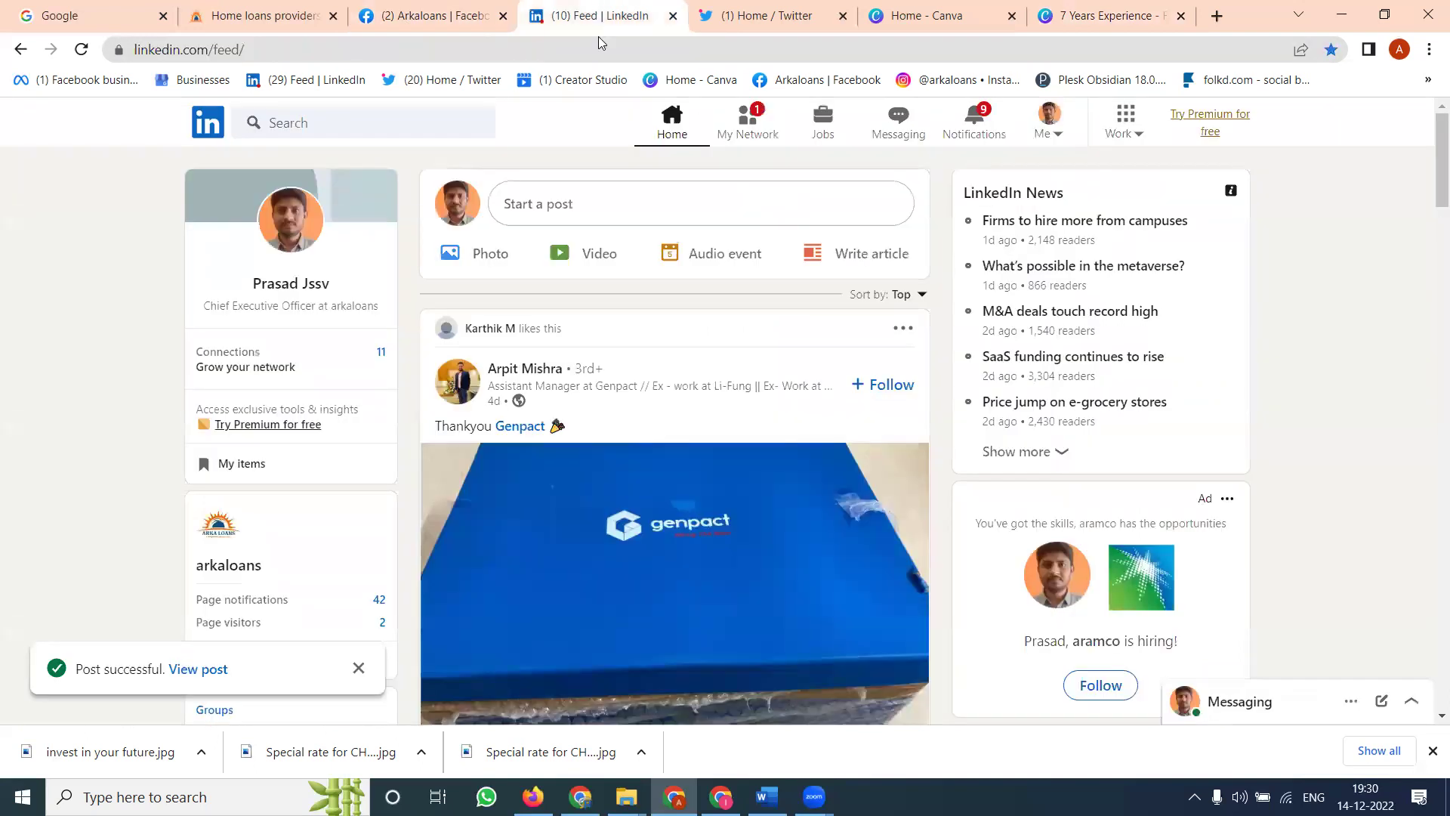
click(618, 218)
click(617, 218)
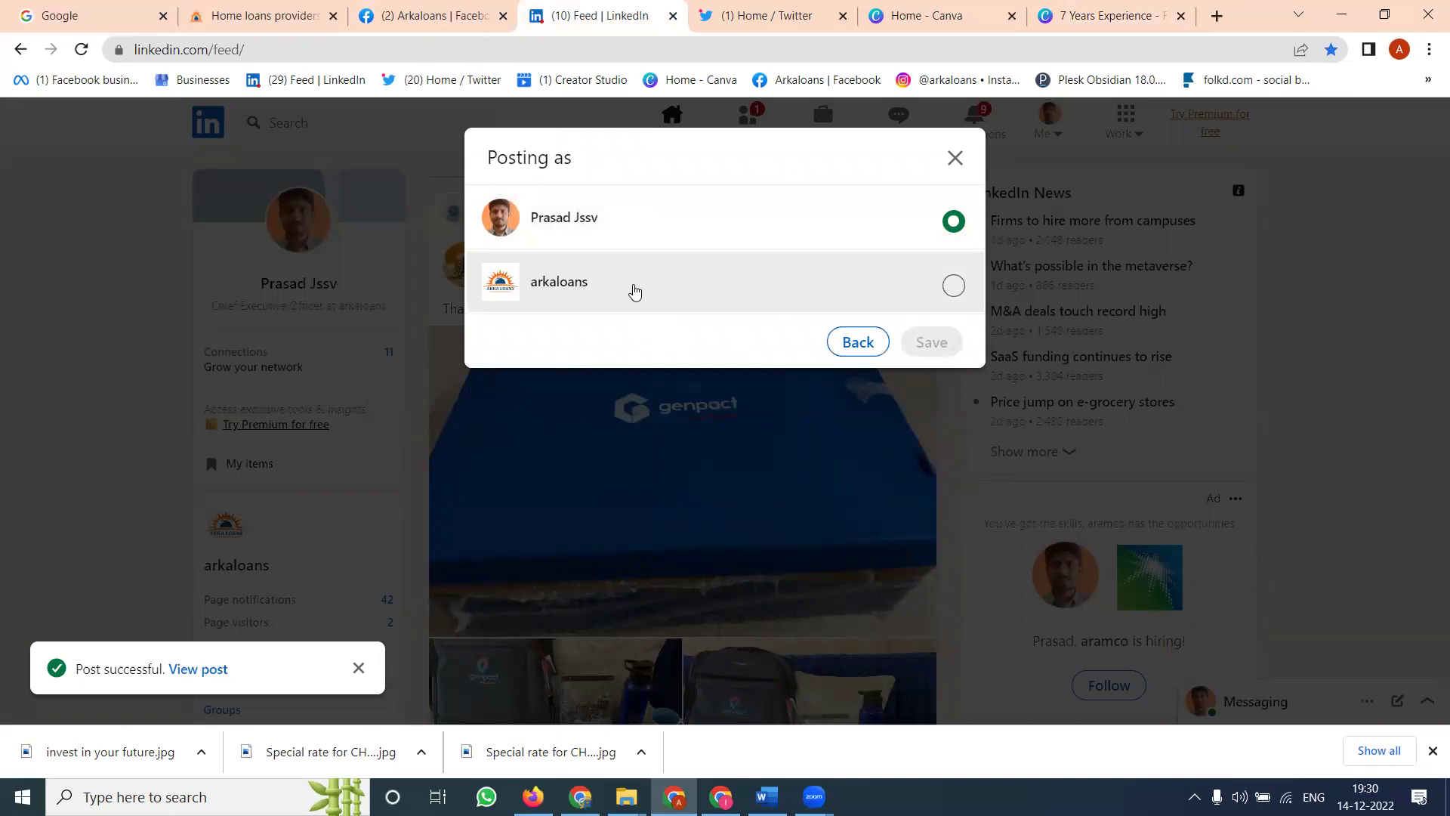
click(1345, 241)
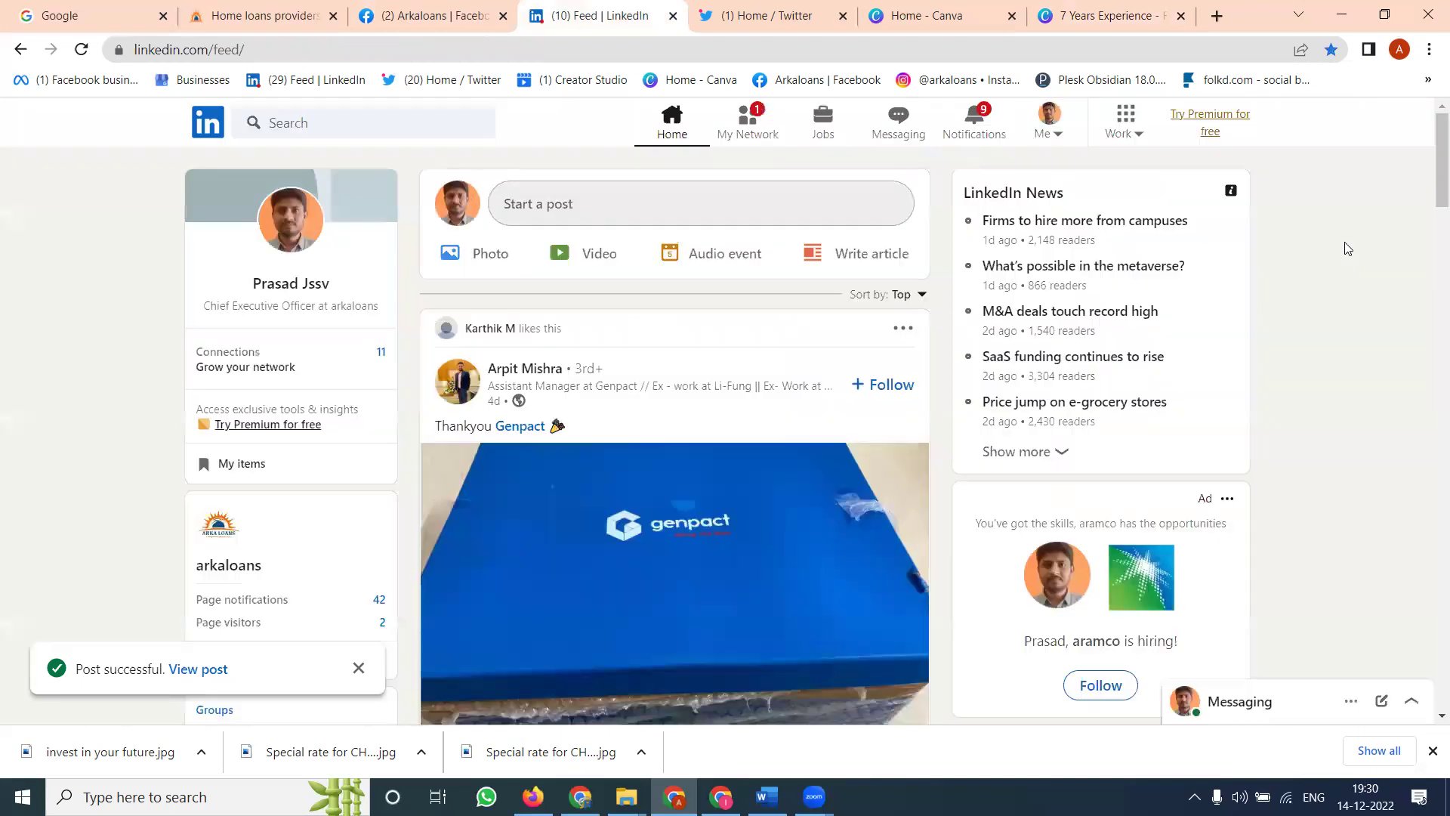
click(1060, 136)
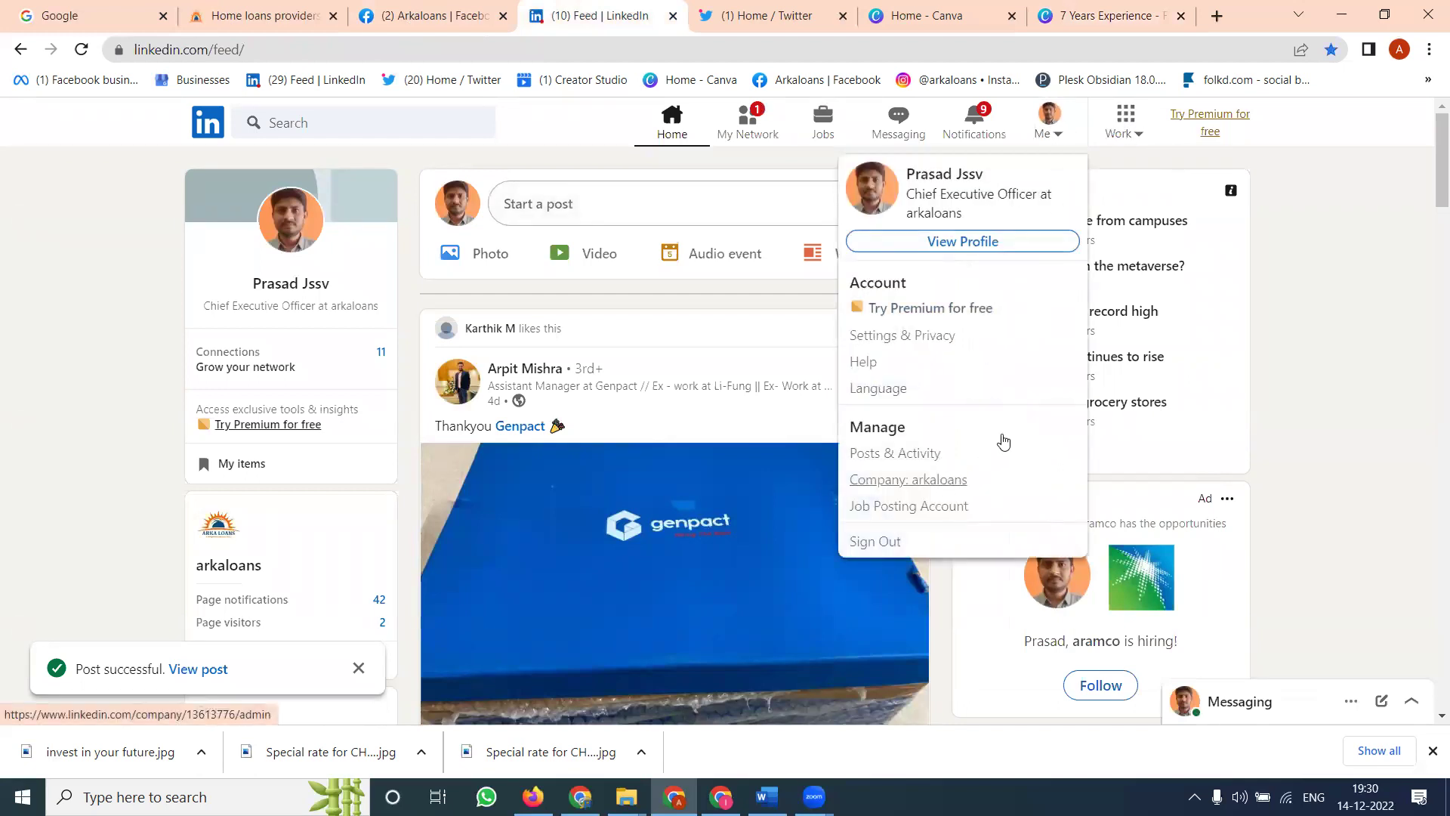
click(1127, 142)
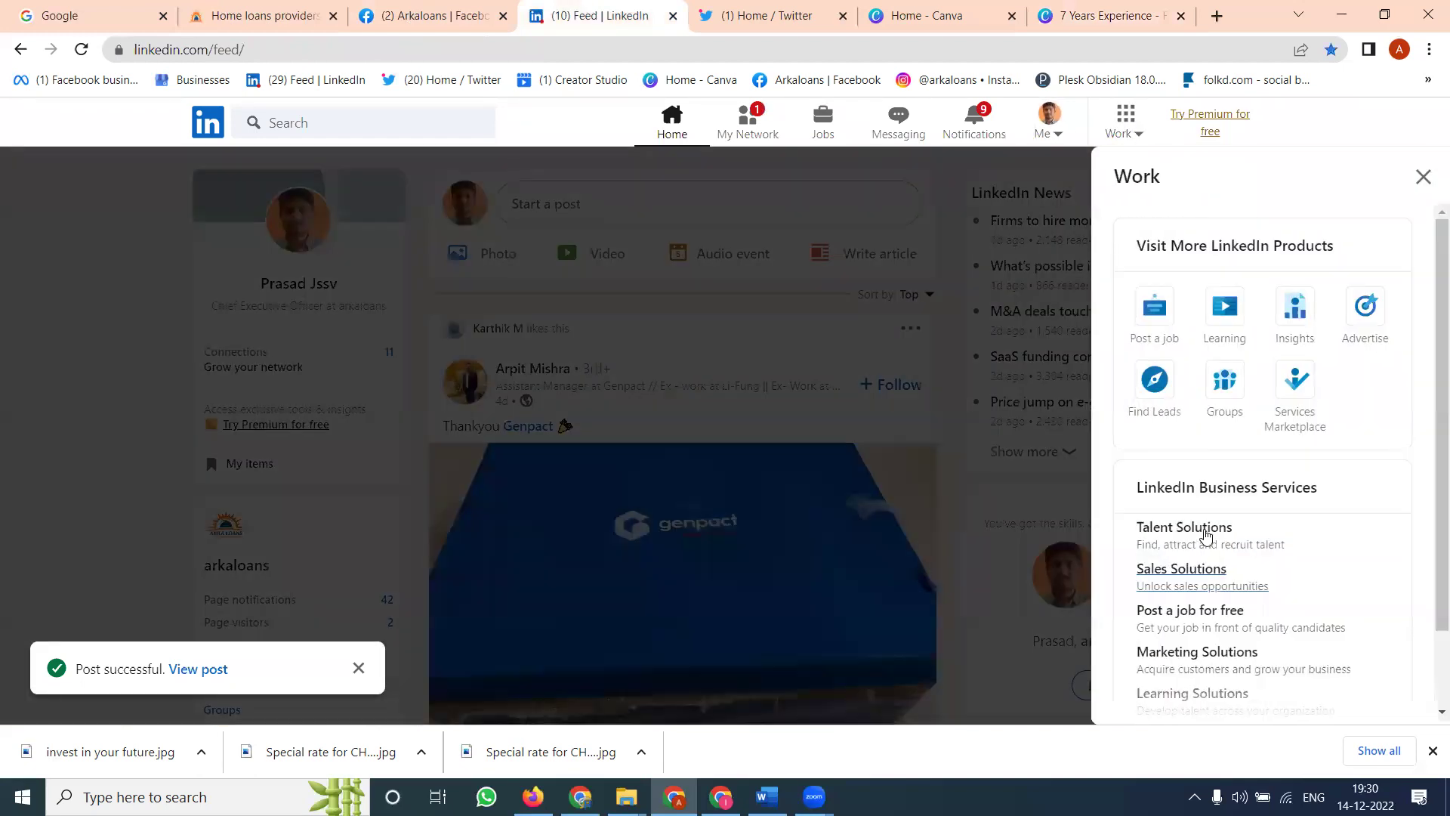
scroll(1212, 574, down, 1)
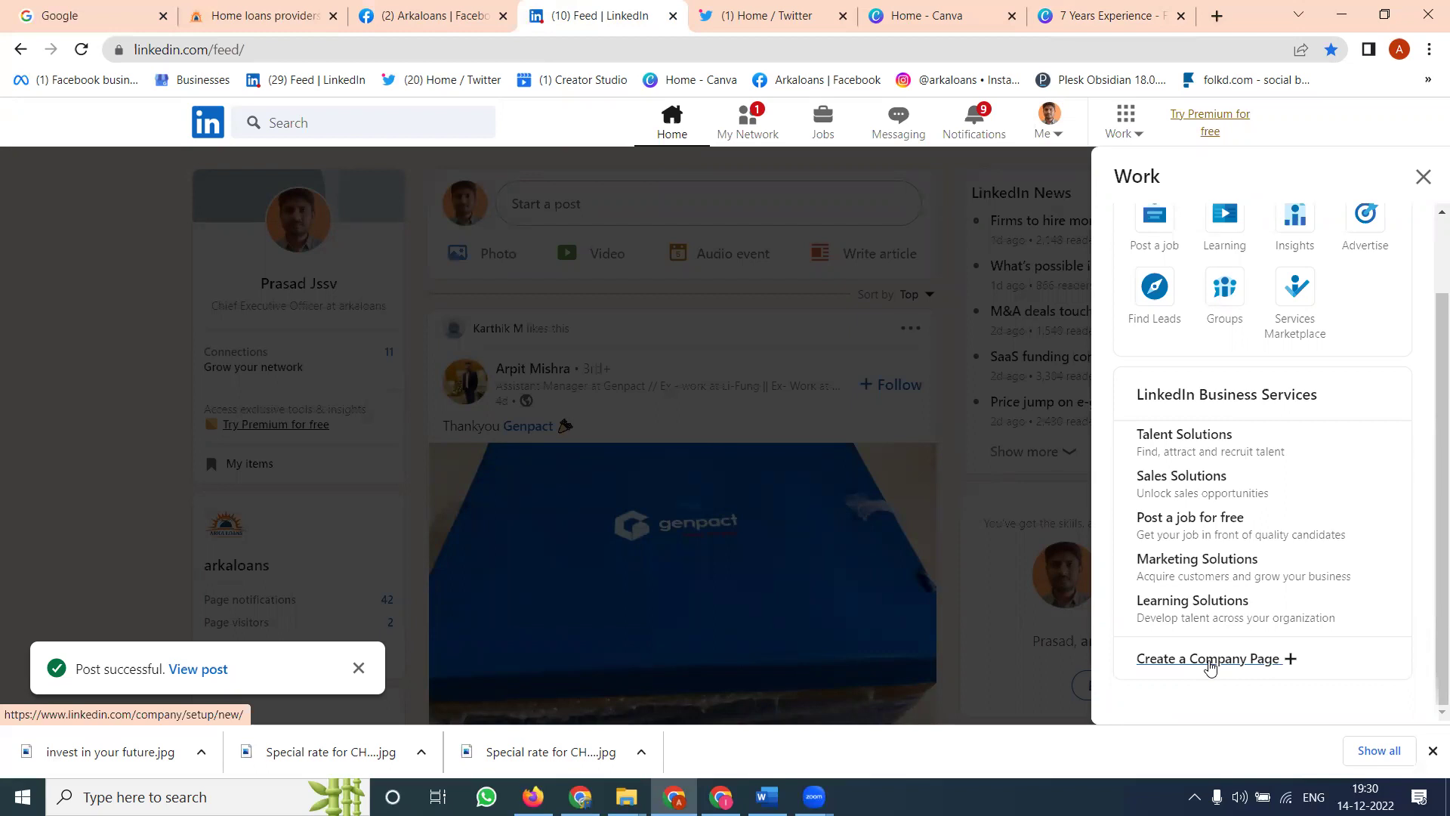
click(772, 185)
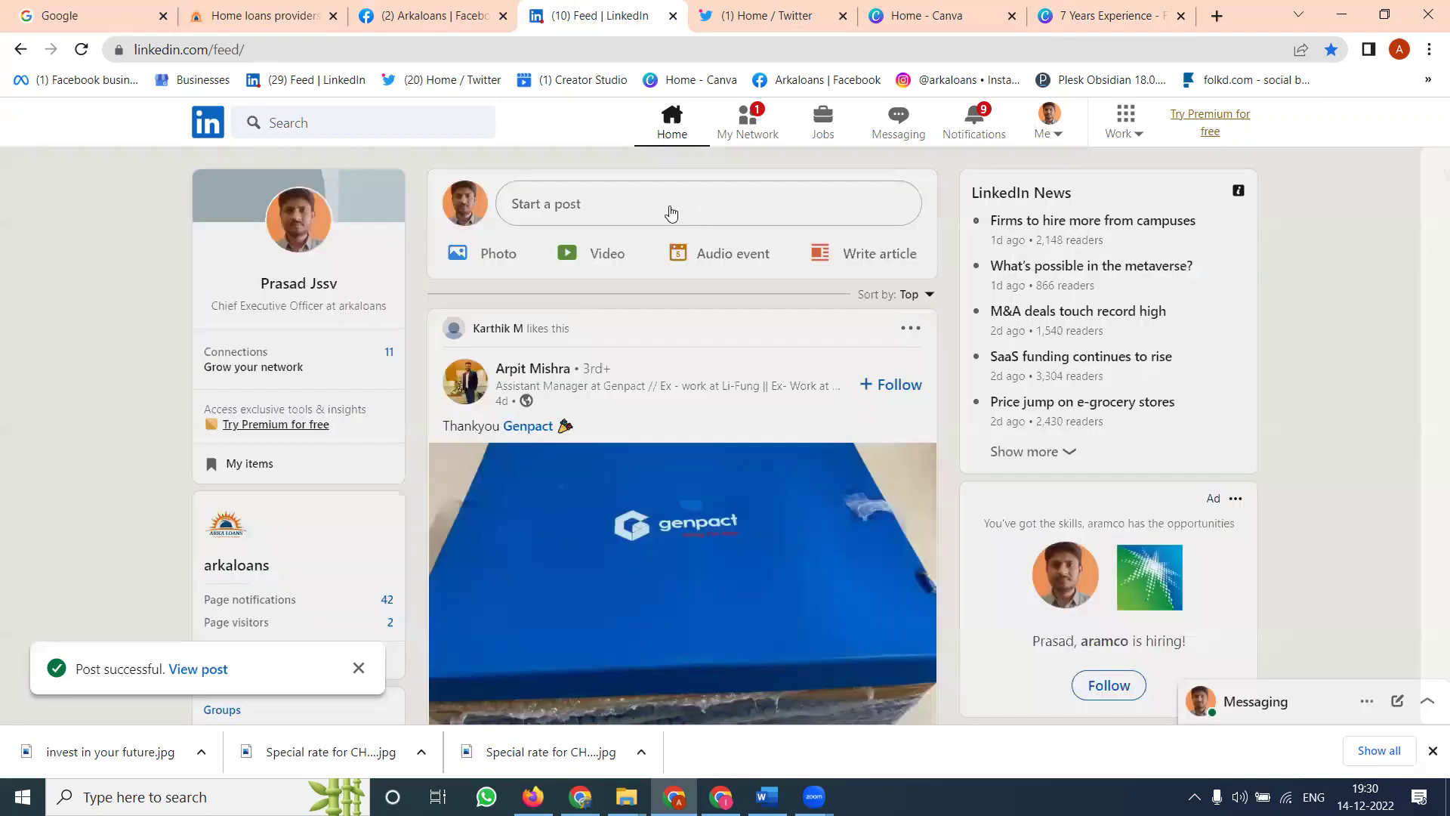
- Start a new LinkedIn post, review its visibility options, and set the arkaloans company page as its author
click(671, 212)
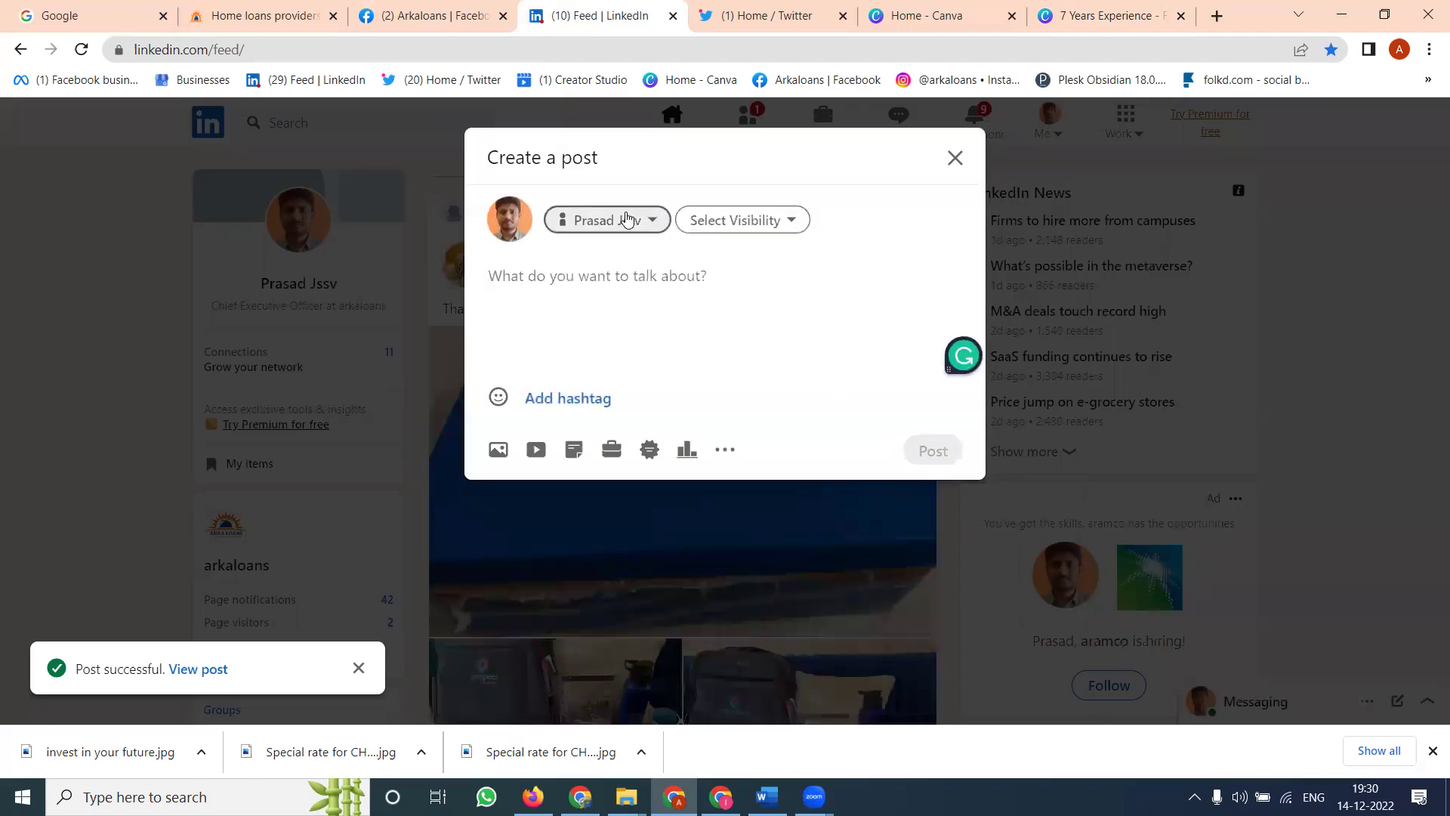
click(626, 219)
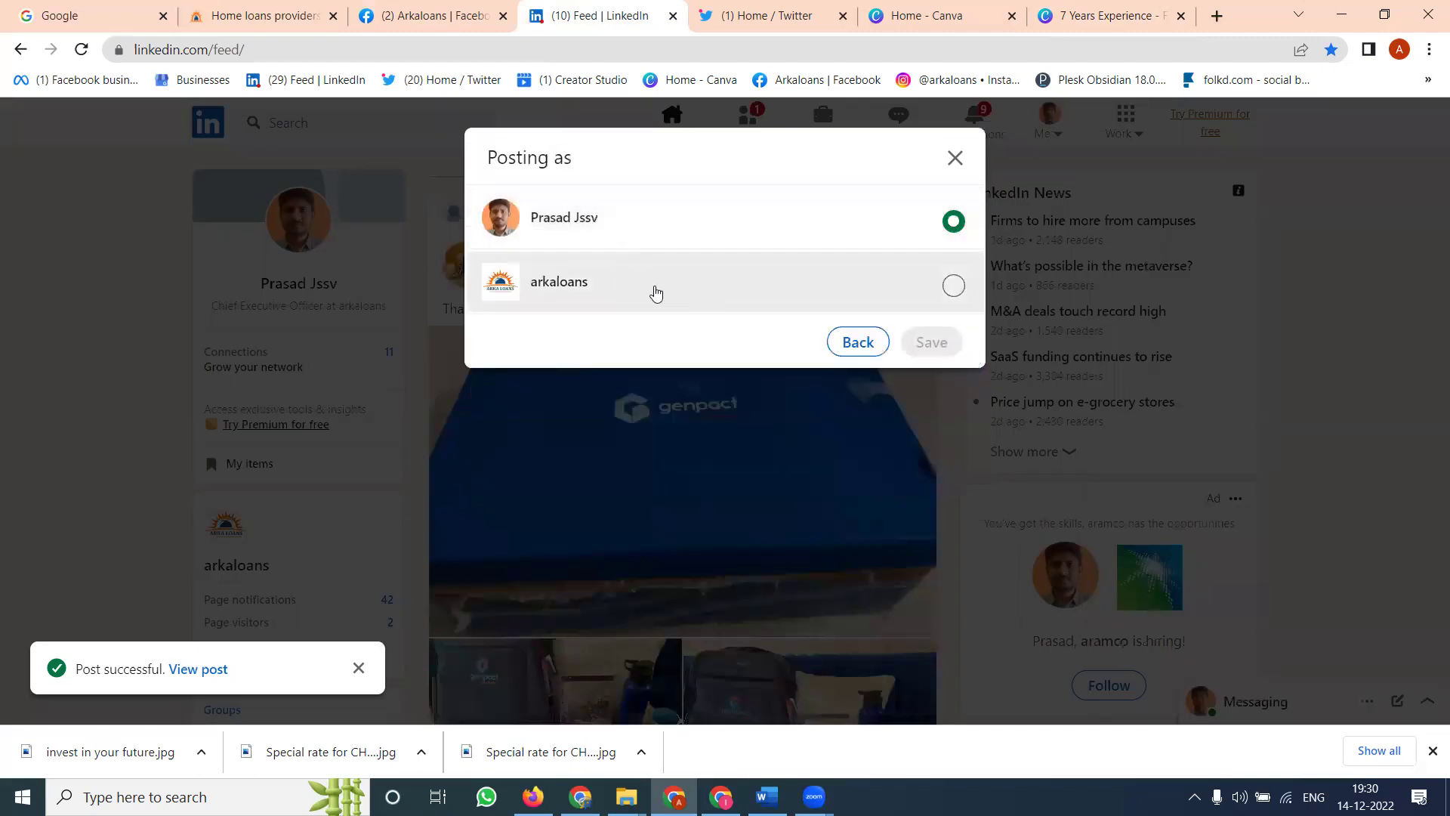
click(842, 340)
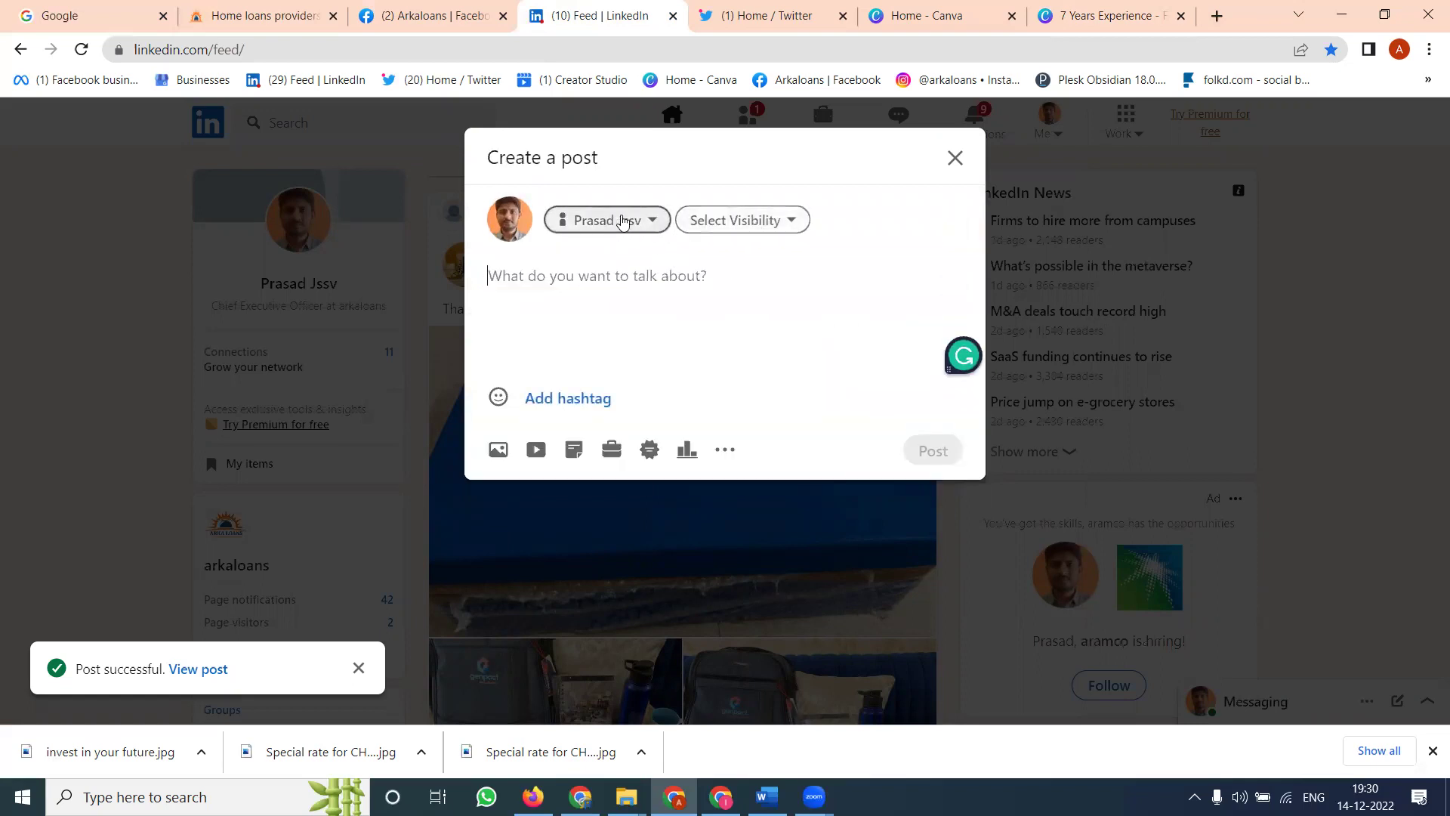
click(775, 229)
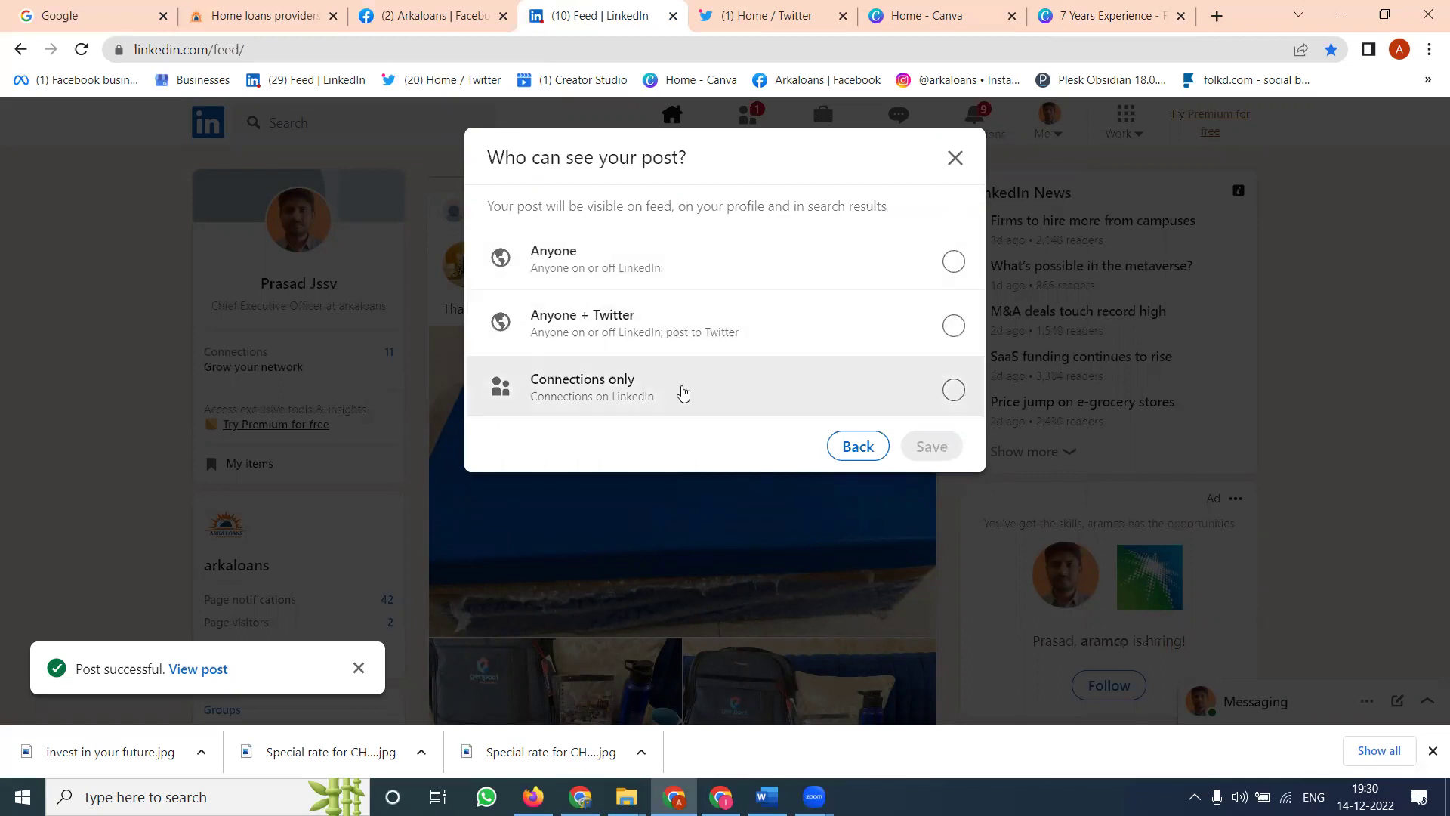
click(858, 446)
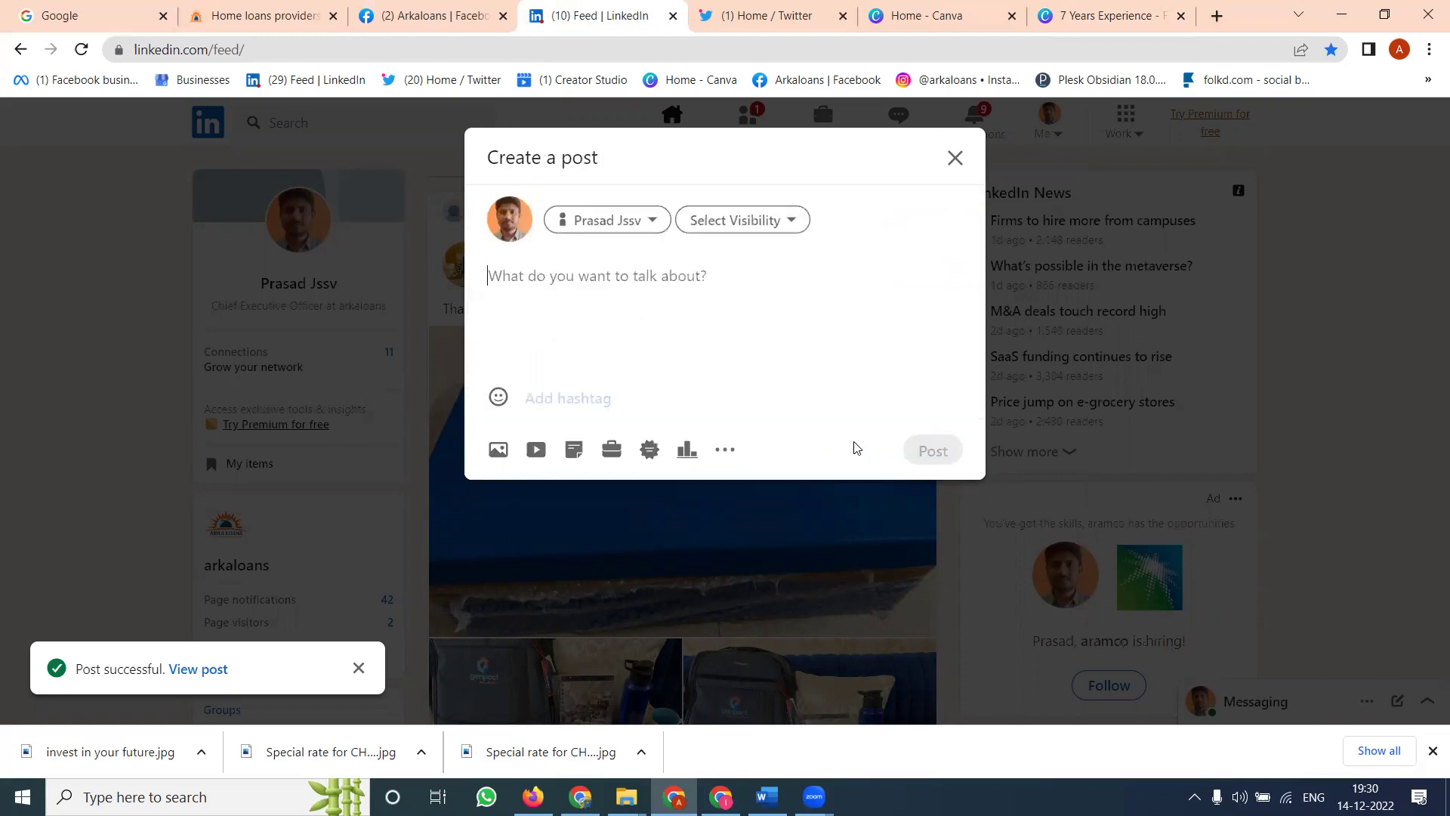
click(643, 231)
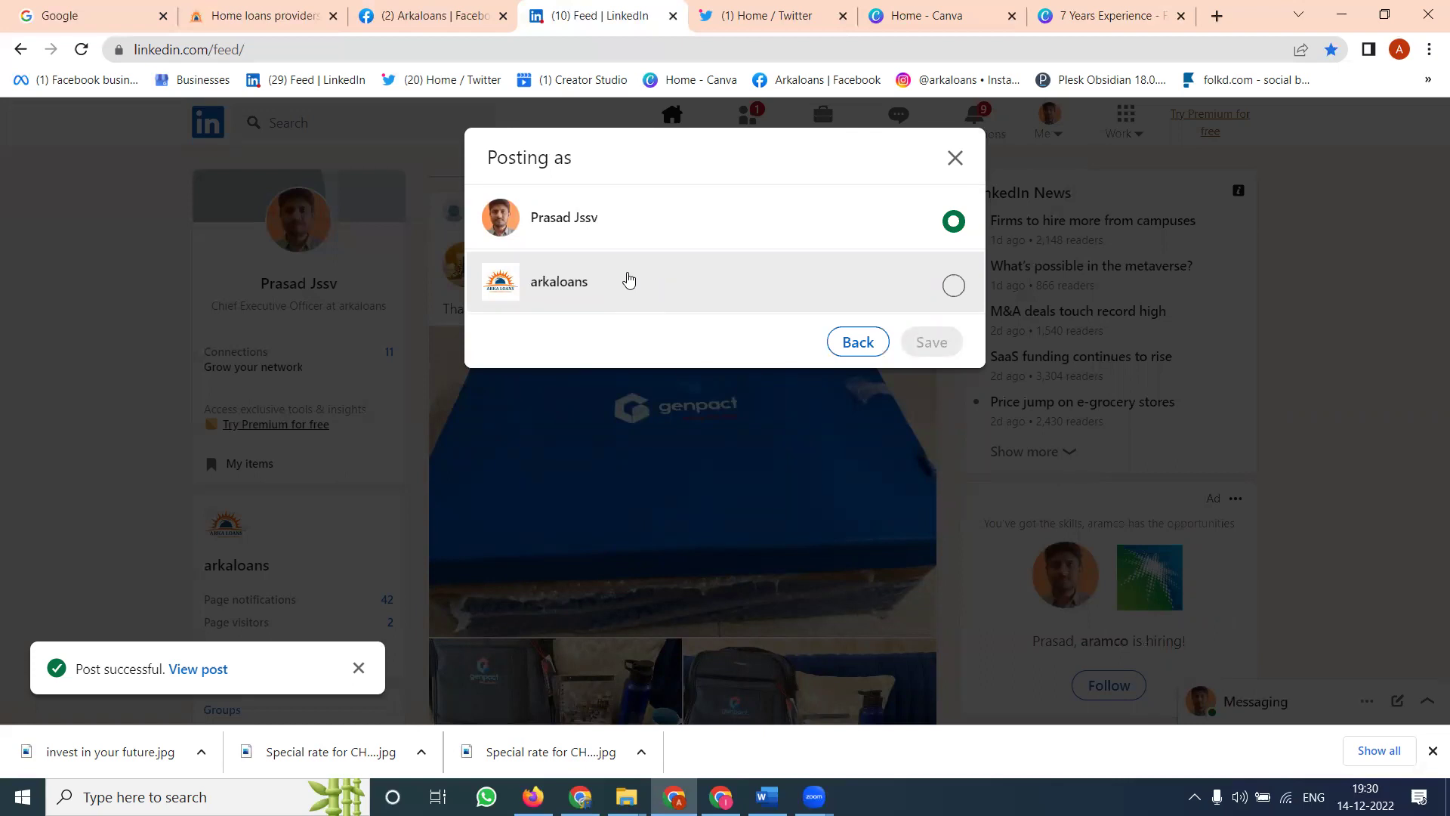
click(626, 280)
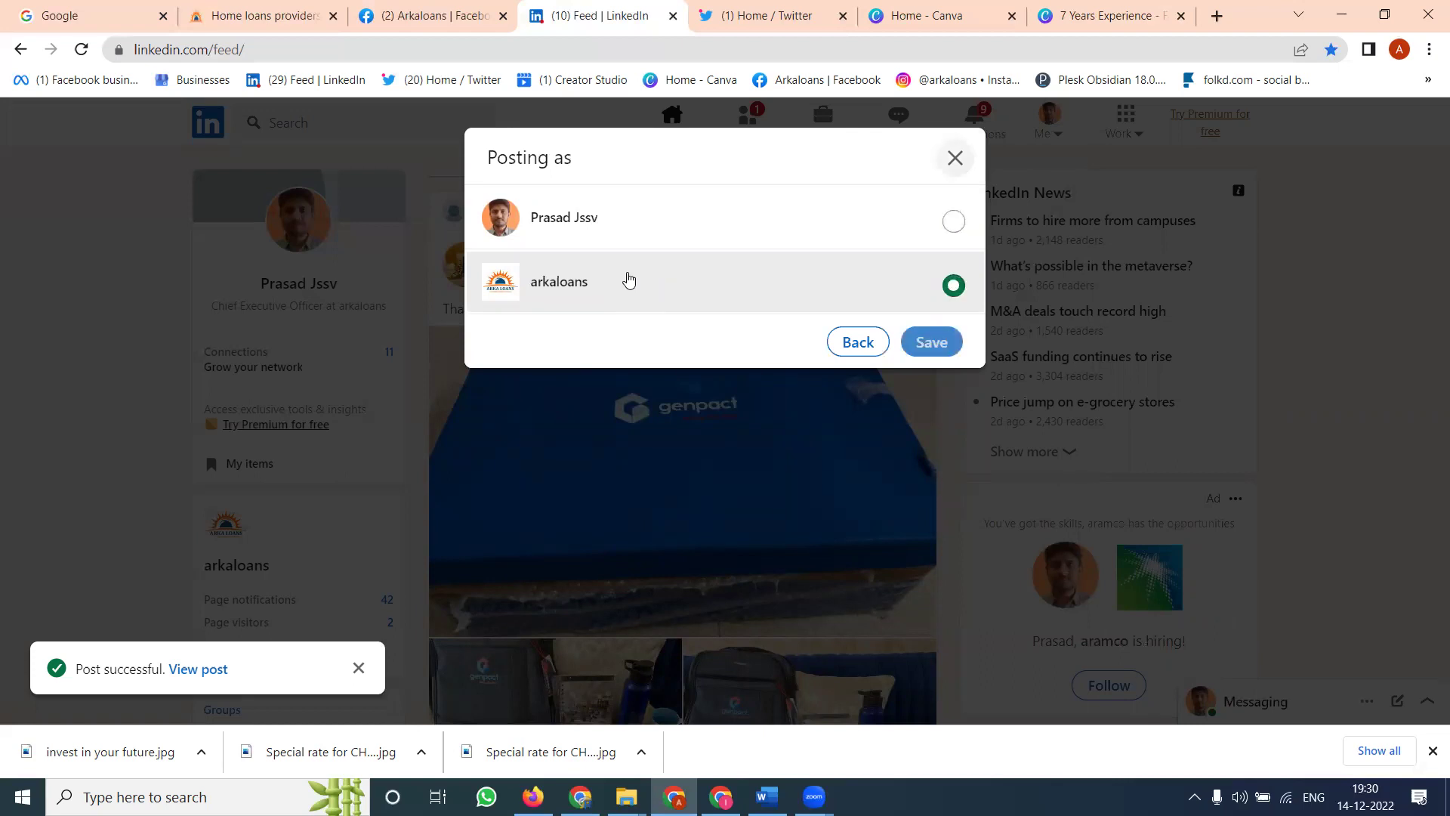
click(939, 344)
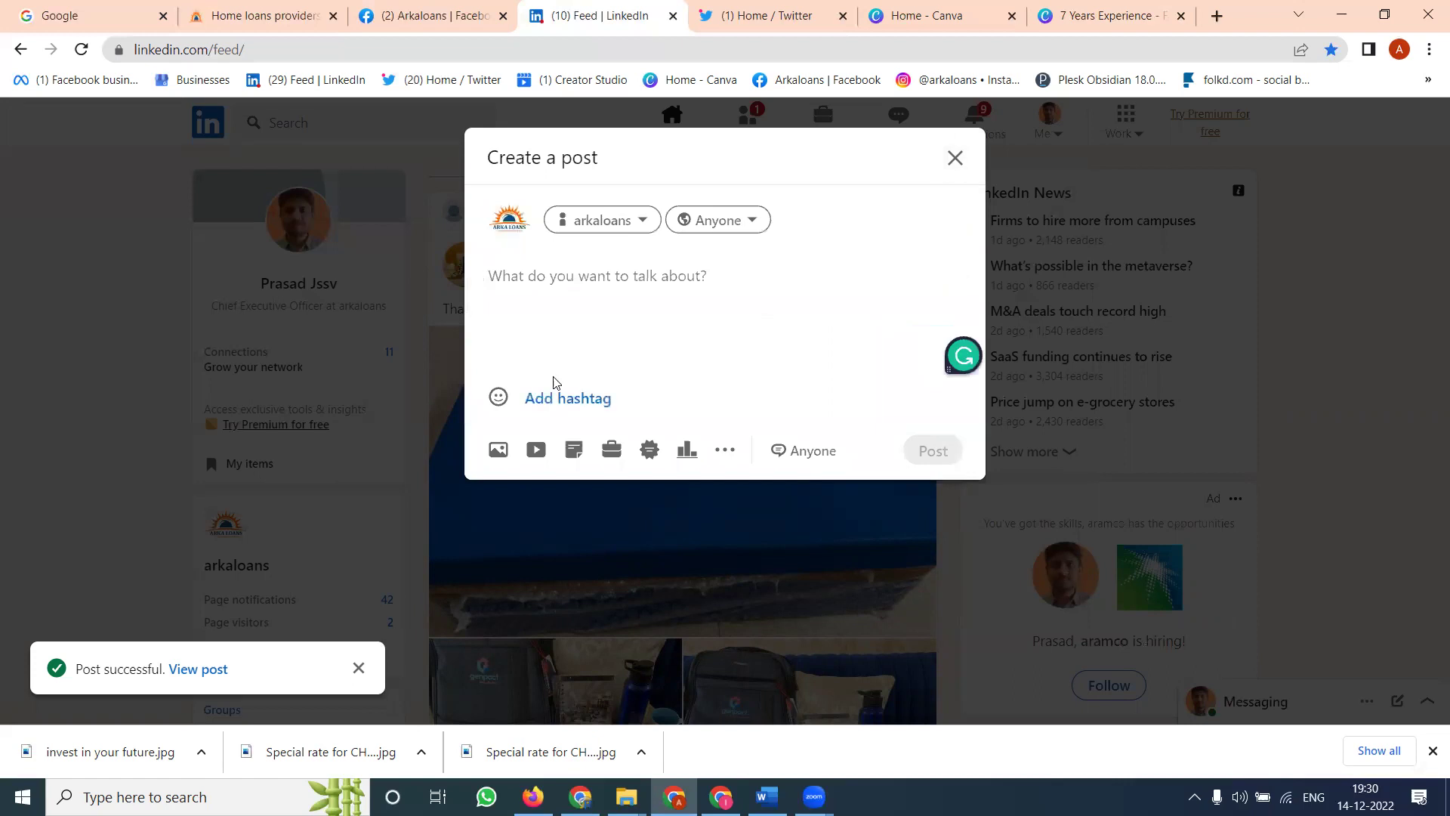
click(499, 451)
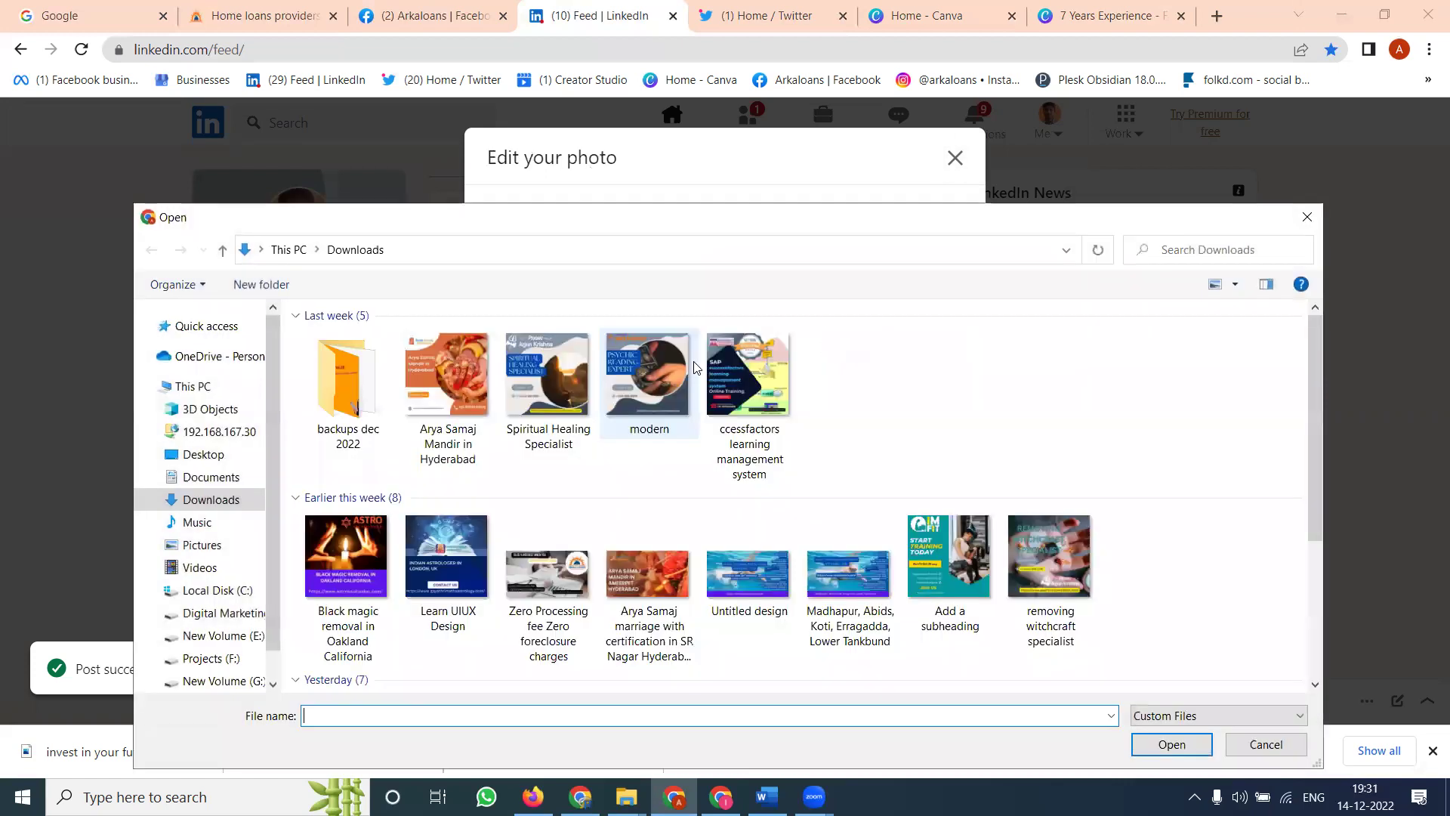
scroll(695, 378, down, 5)
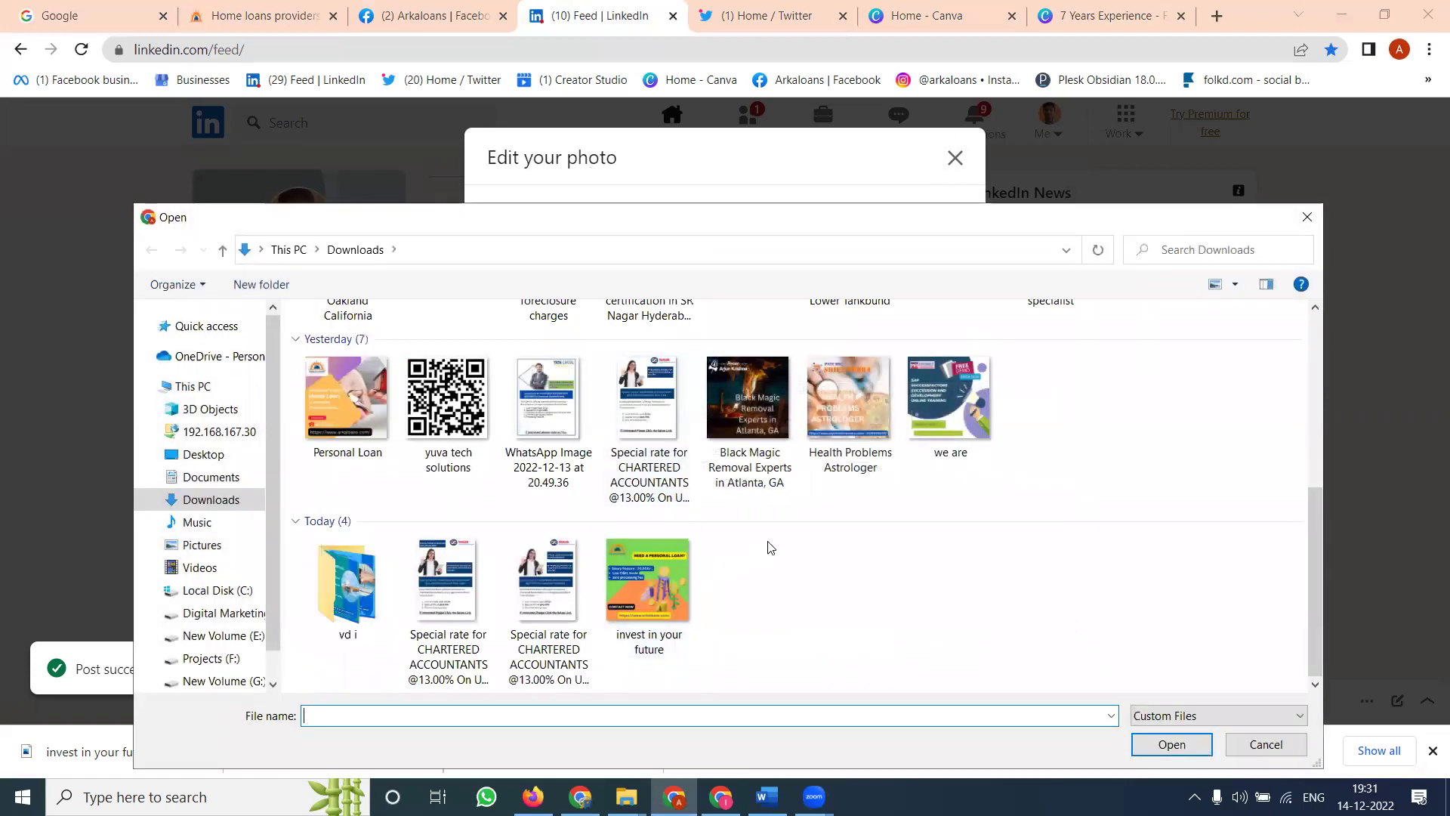
scroll(723, 529, up, 5)
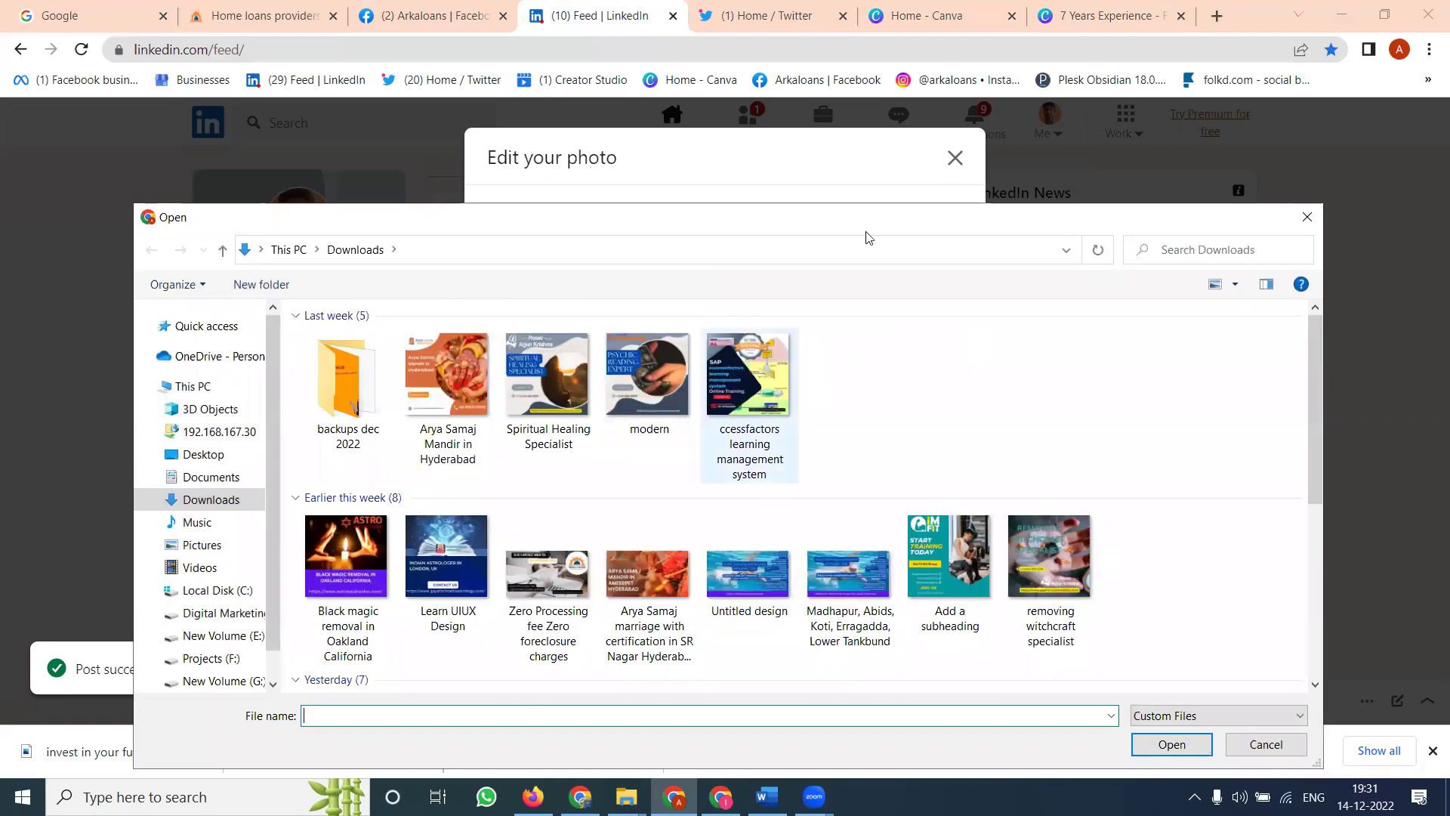
click(1308, 217)
- Switch back to the Canva design and download the JPG without upgrading to Canva Pro
click(1131, 15)
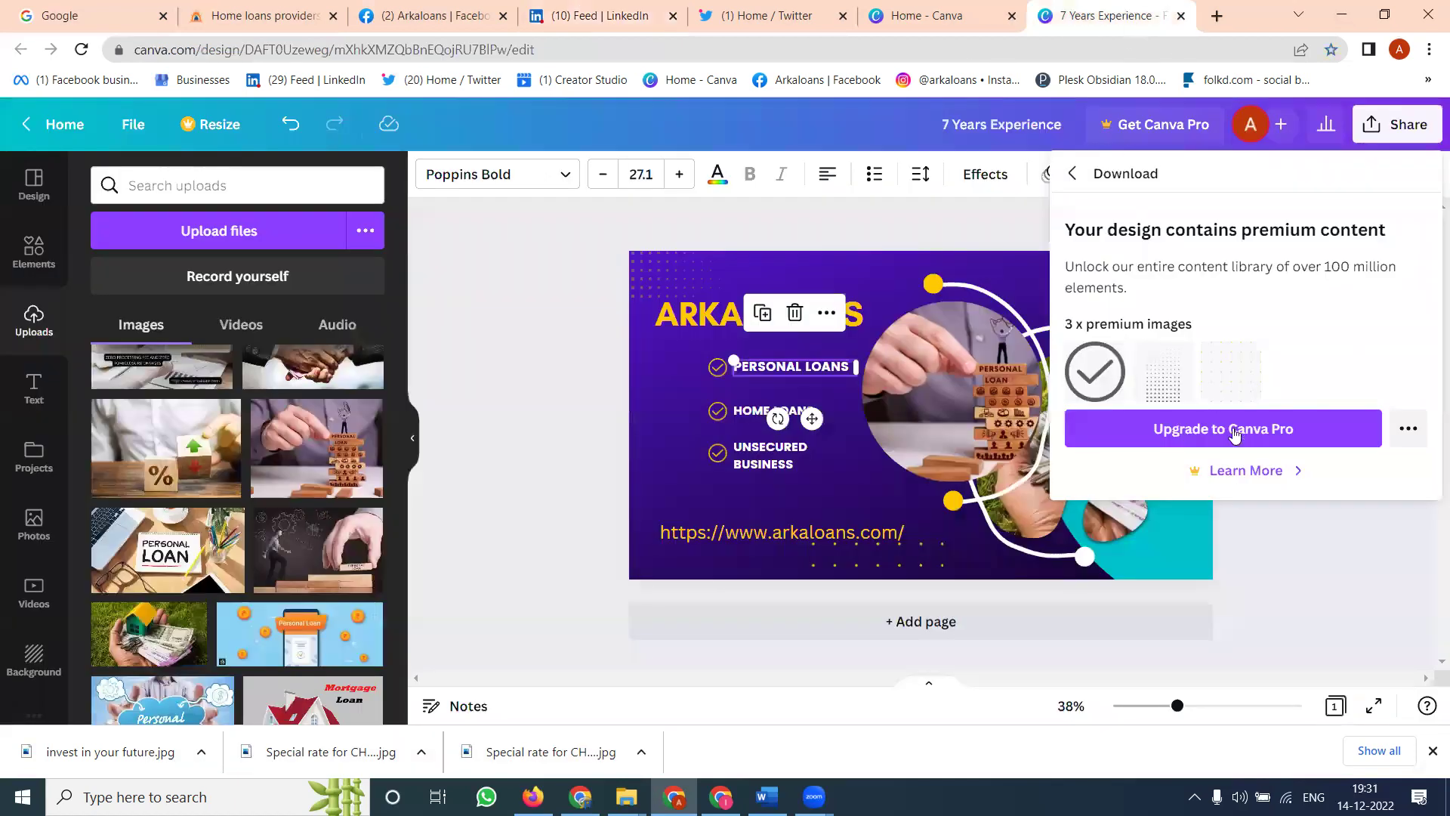
click(1408, 428)
click(1335, 557)
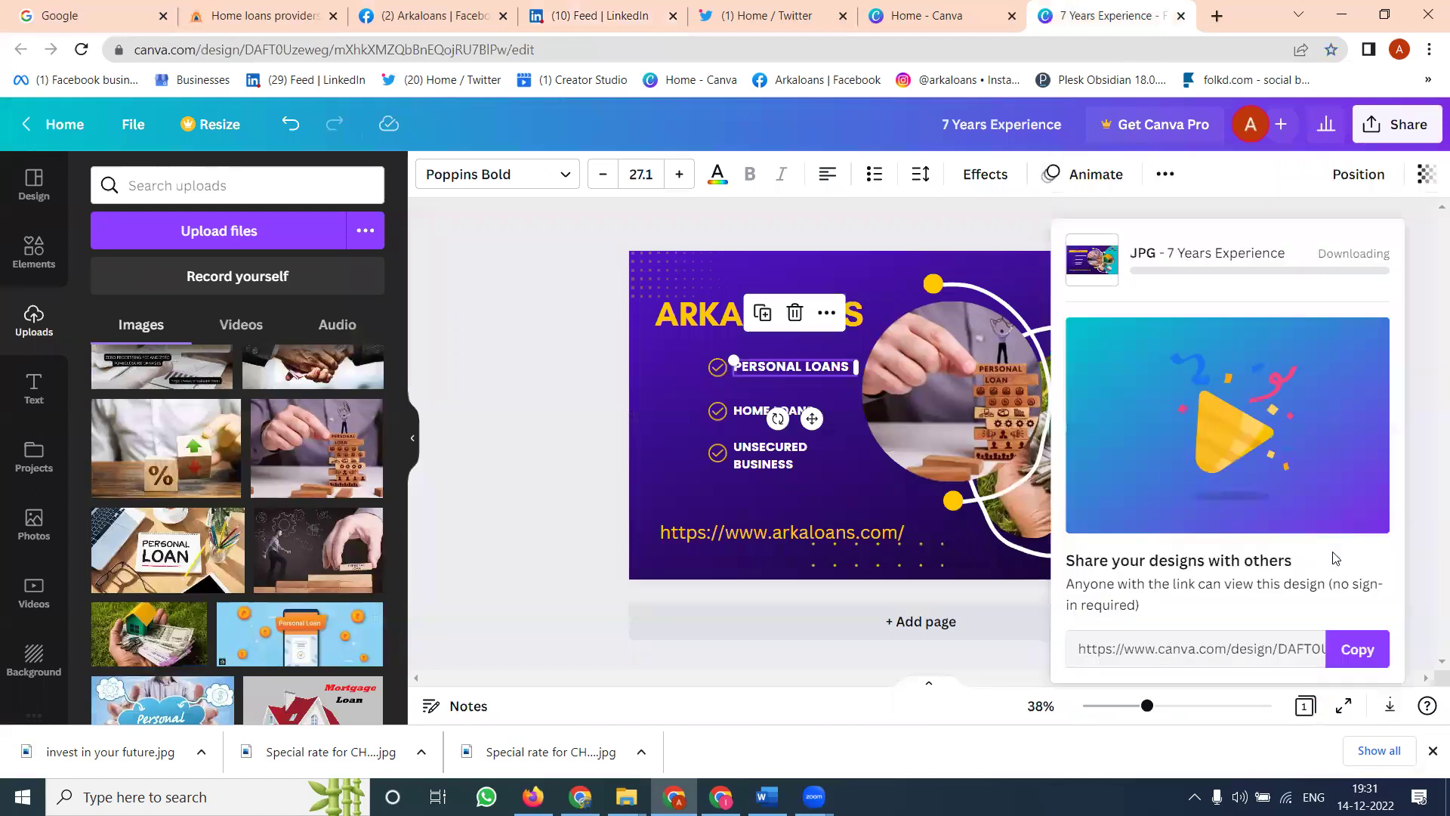
- Return to the LinkedIn post without selecting an image and paste the loan text copied from Facebook into it
click(434, 15)
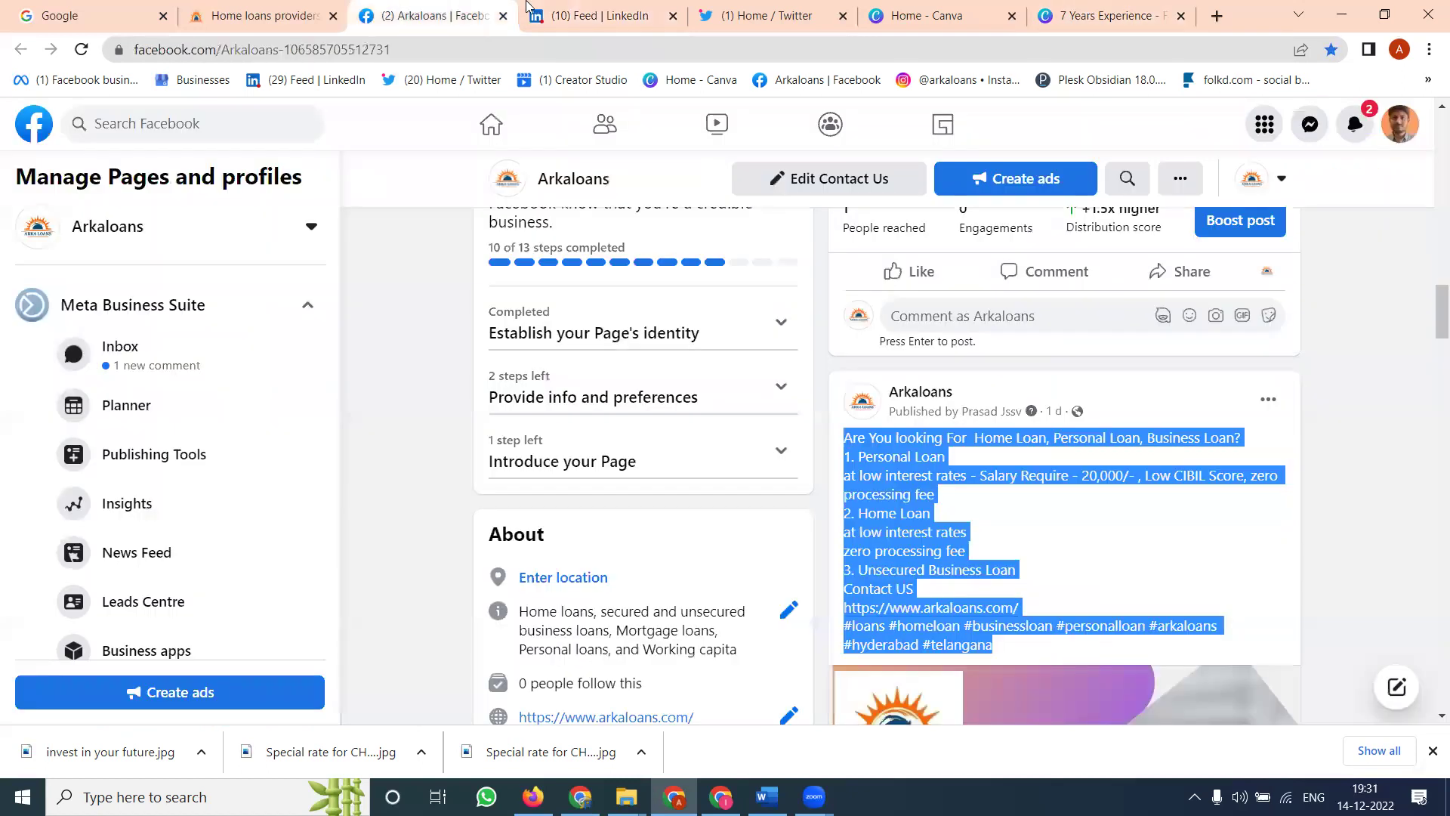
click(574, 15)
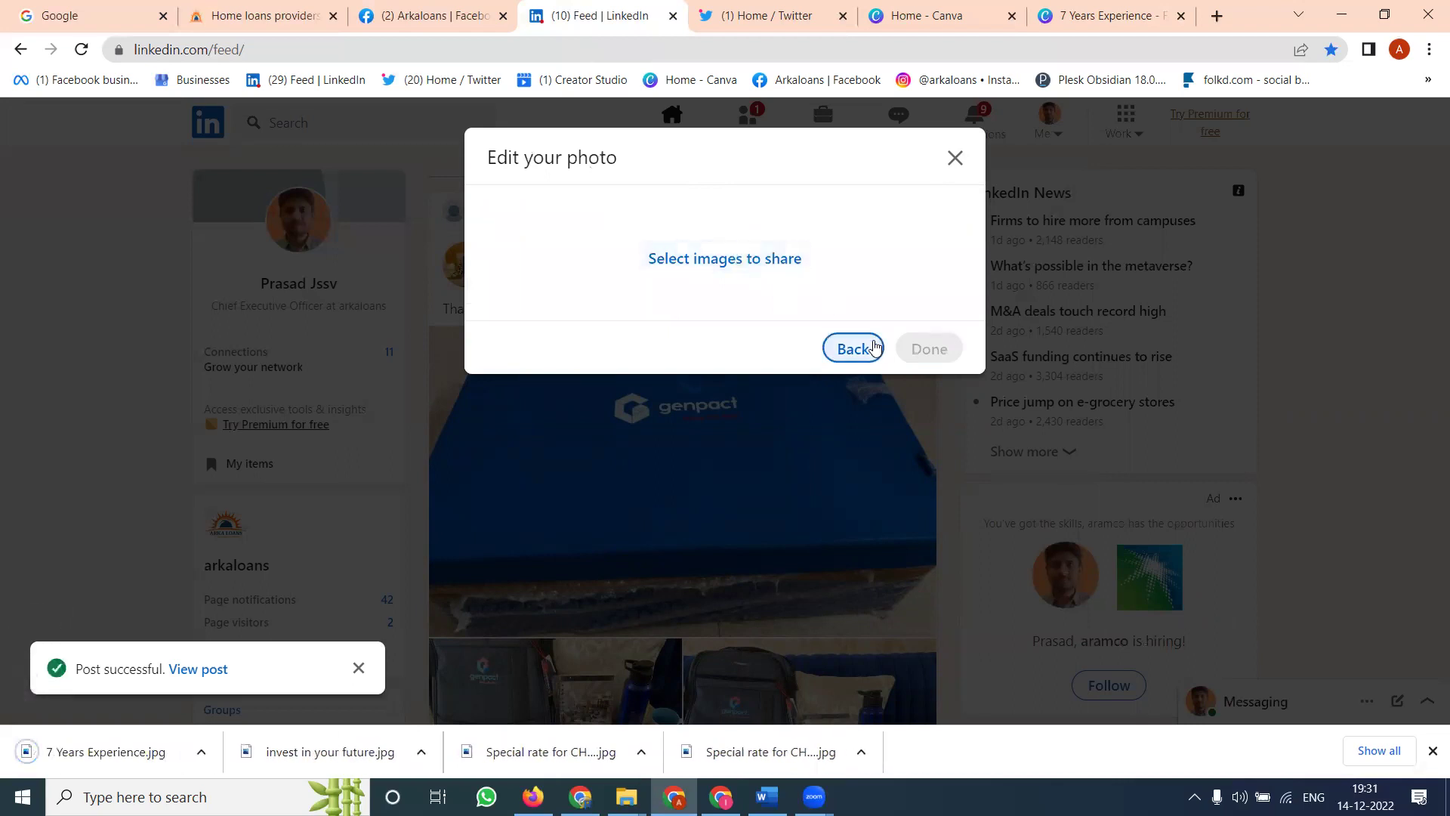
click(854, 348)
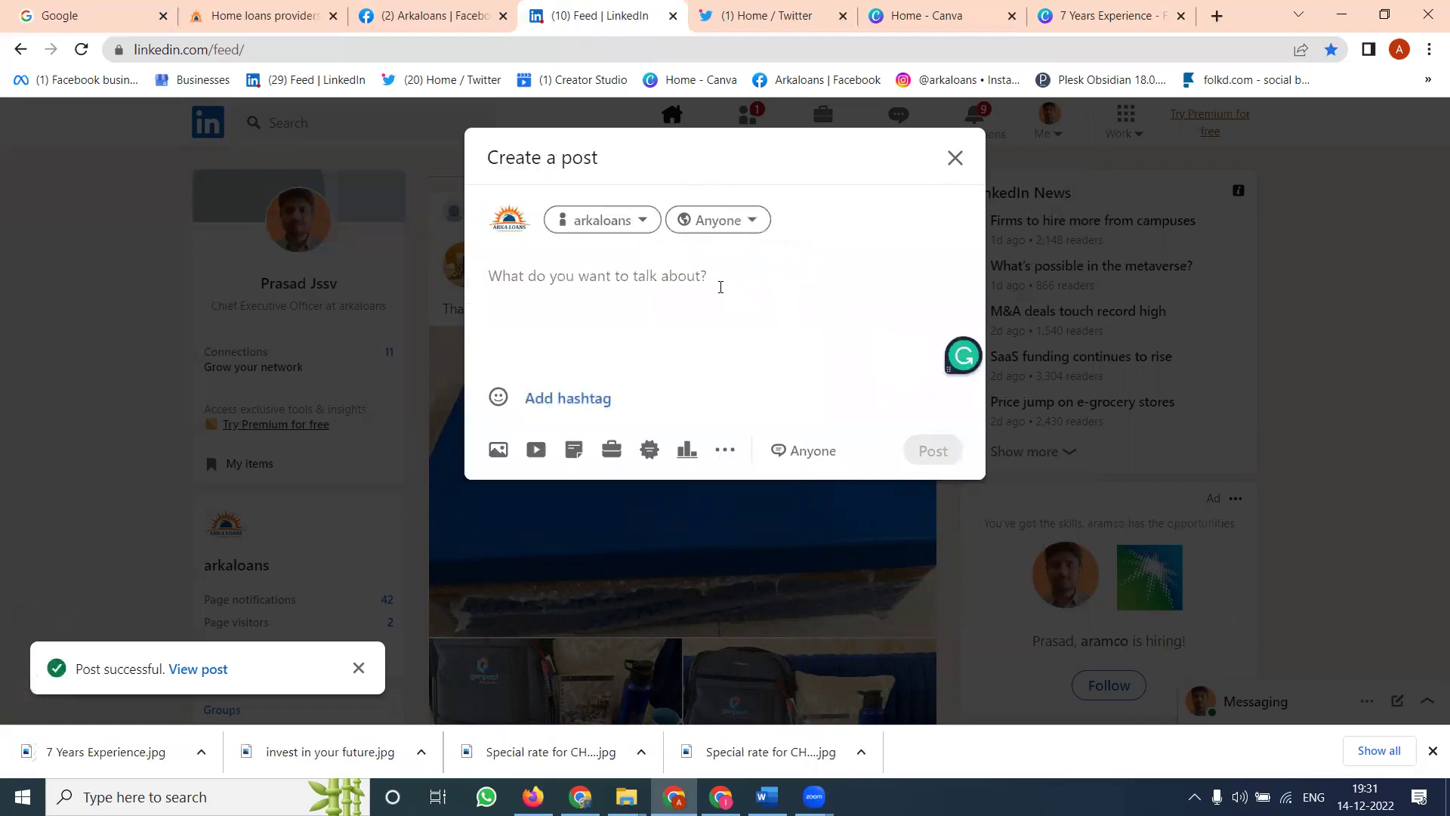
key(ctrl+v)
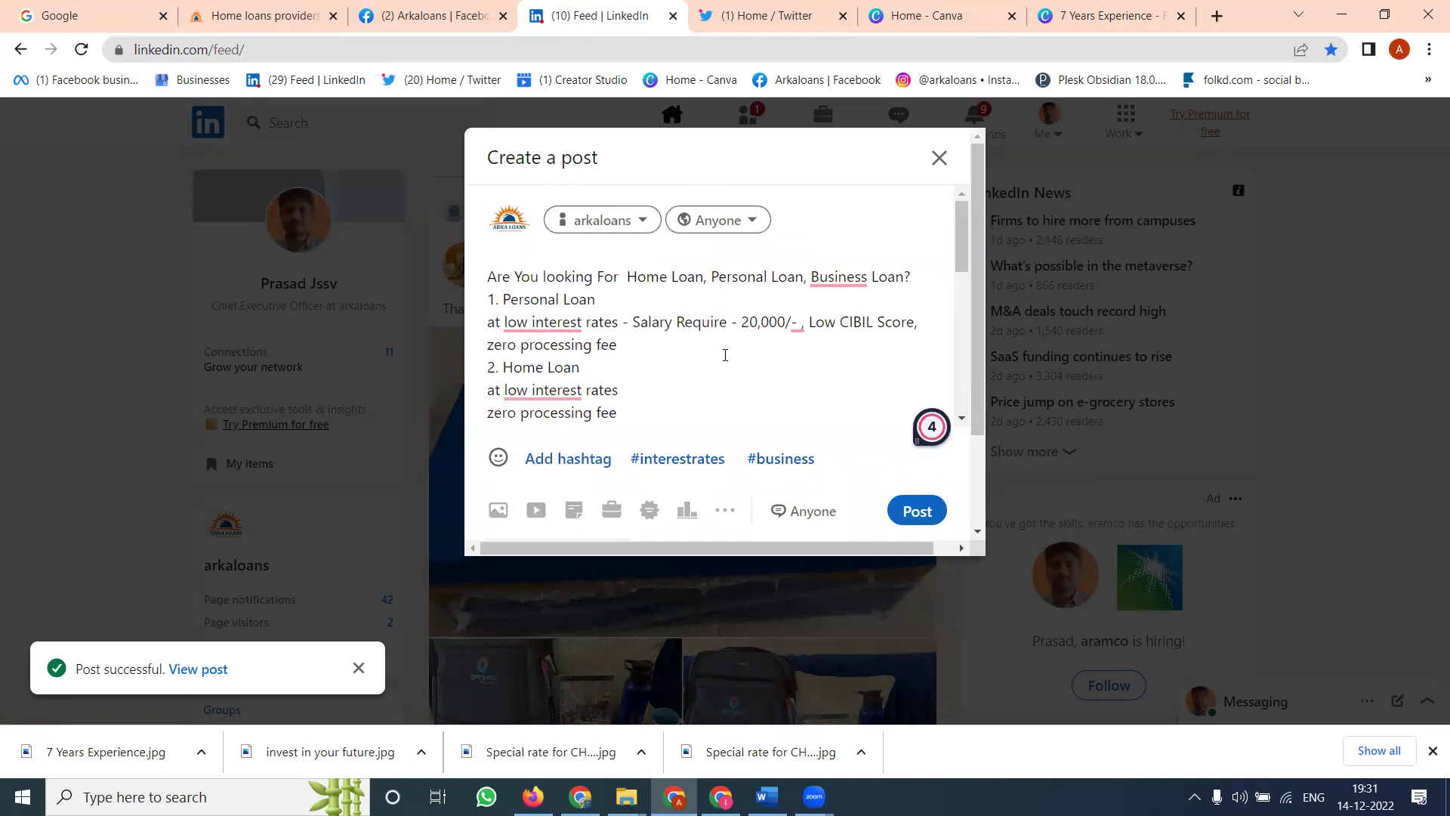
- Try to edit the Arka Loans link preview image in the LinkedIn post, and discard the draft
scroll(725, 355, down, 5)
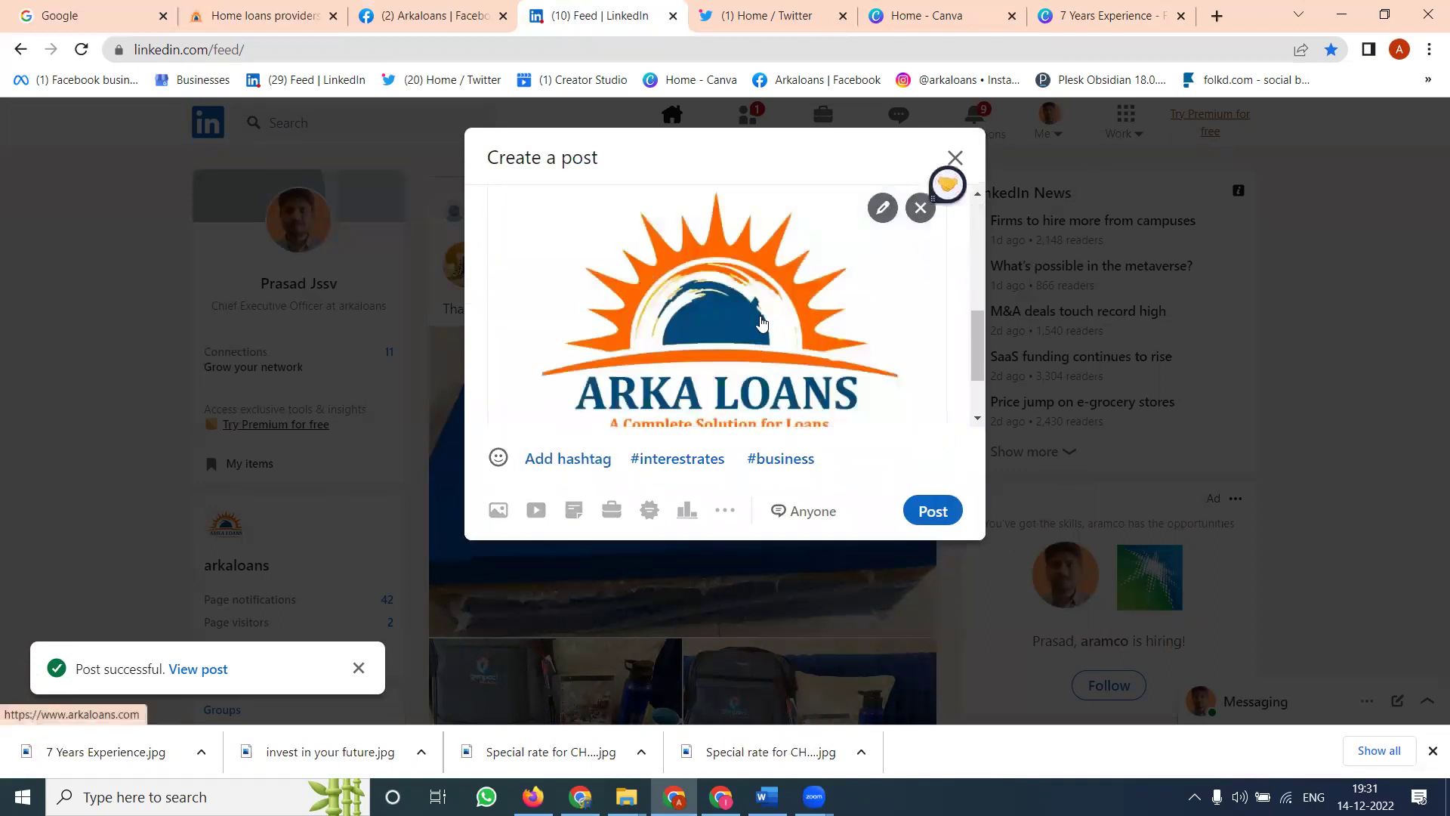
click(884, 212)
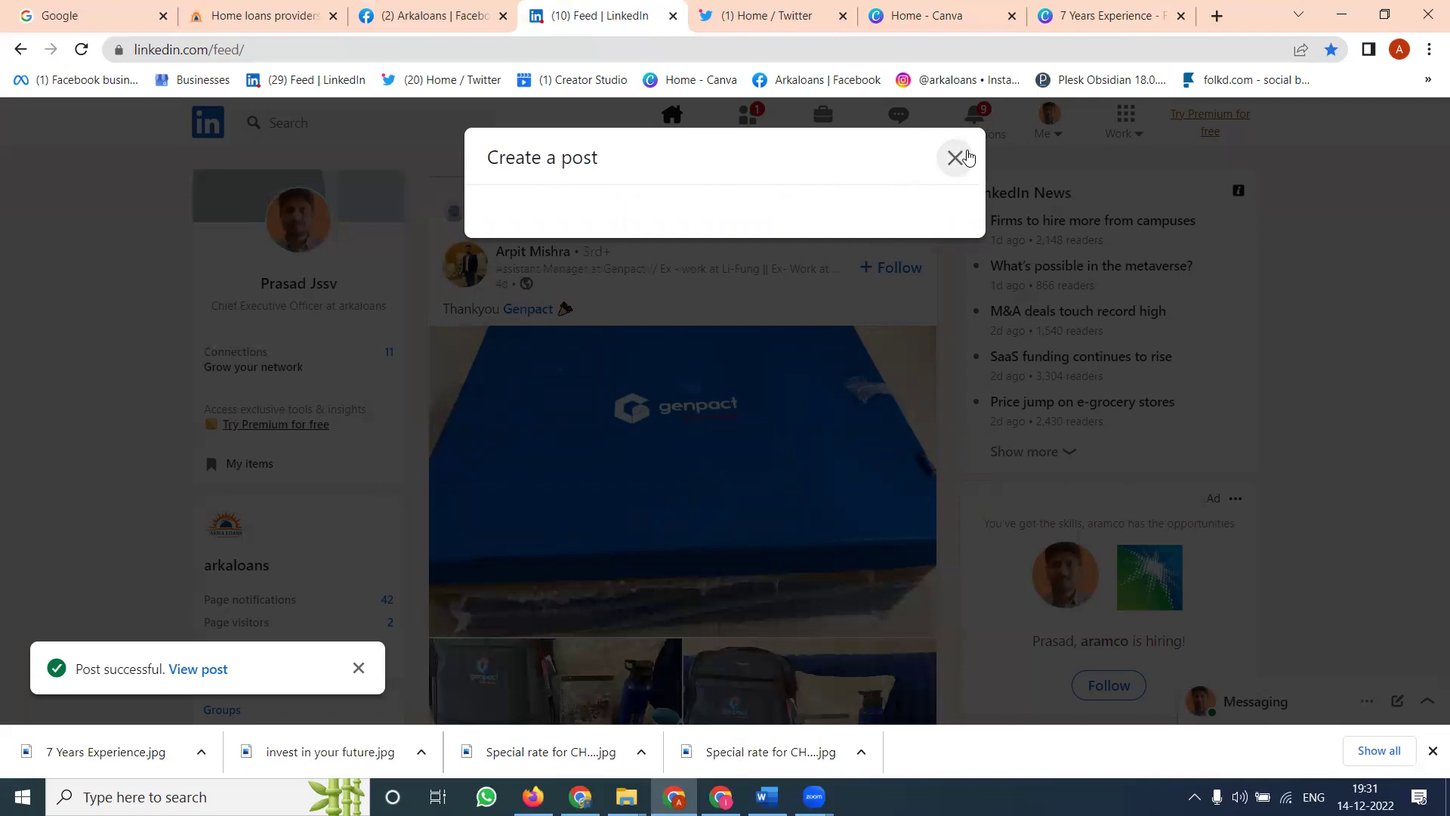
click(955, 158)
click(839, 445)
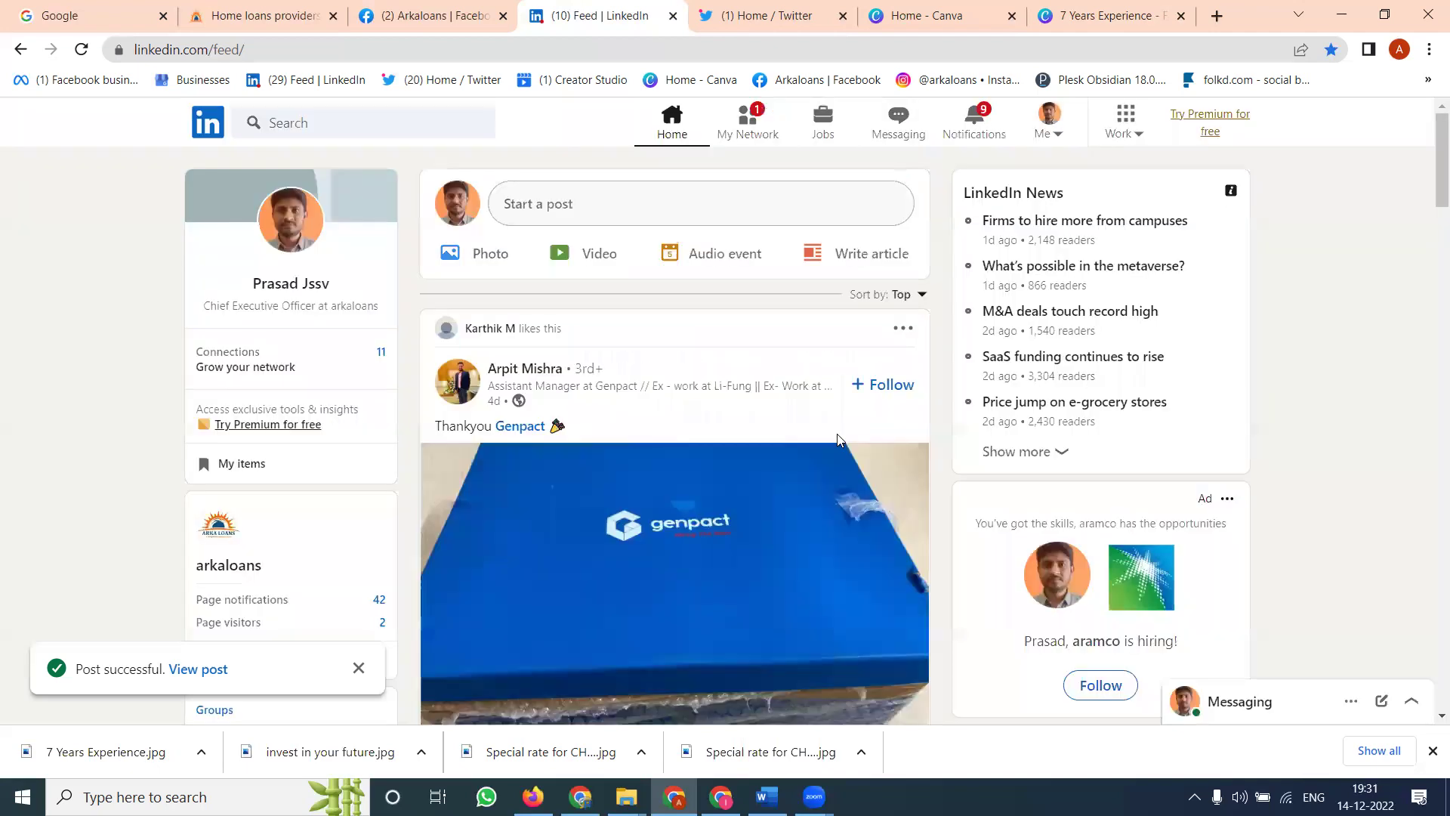
- Start a new LinkedIn post with the arkaloans company page as its author and paste the copied loan text
click(723, 216)
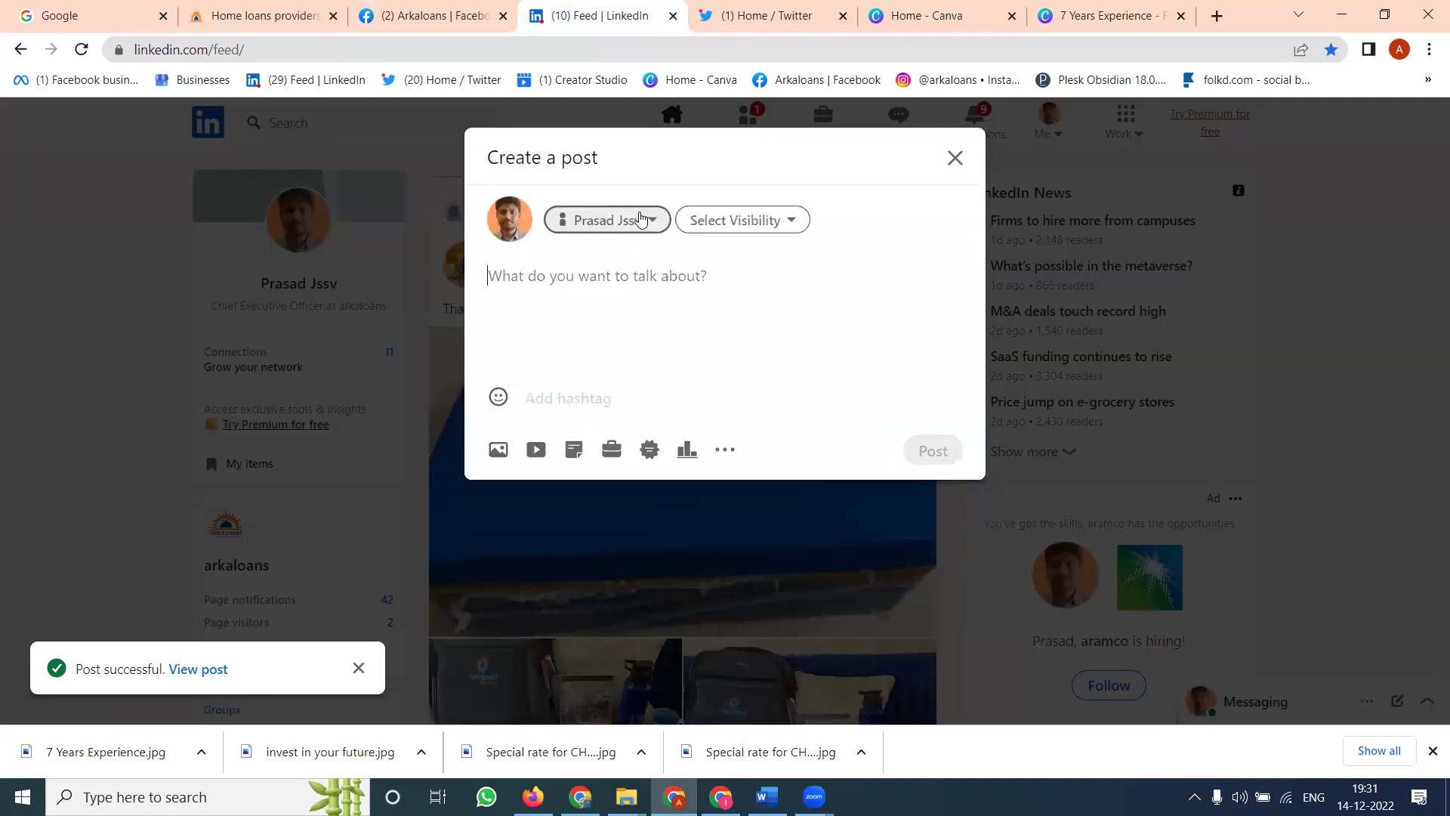
click(647, 217)
click(660, 278)
click(931, 342)
click(738, 270)
key(ctrl+v)
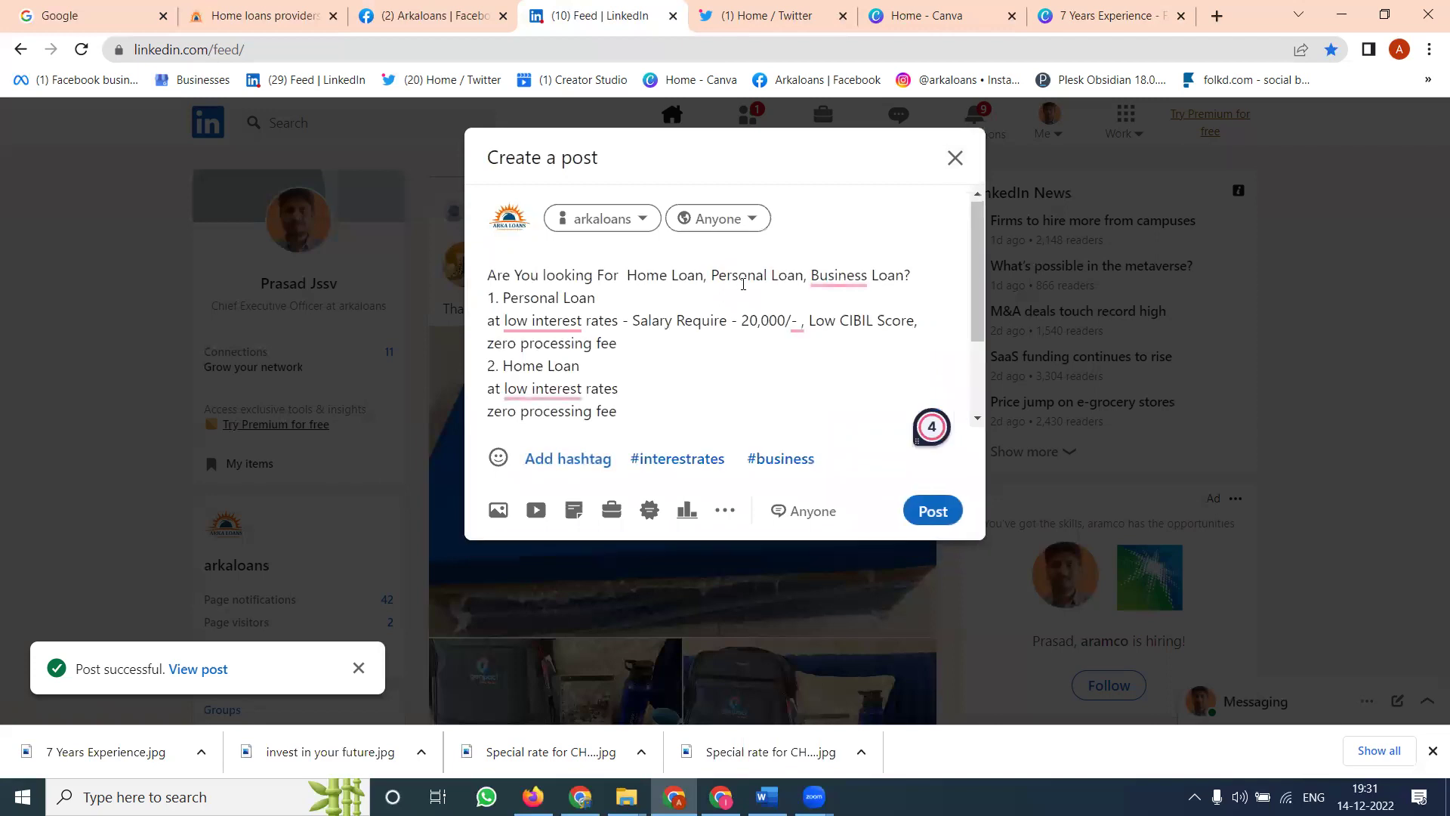
- Replace the link preview image of the post with the downloaded purple Arka Loans cover and confirm the edited article data
scroll(793, 287, down, 3)
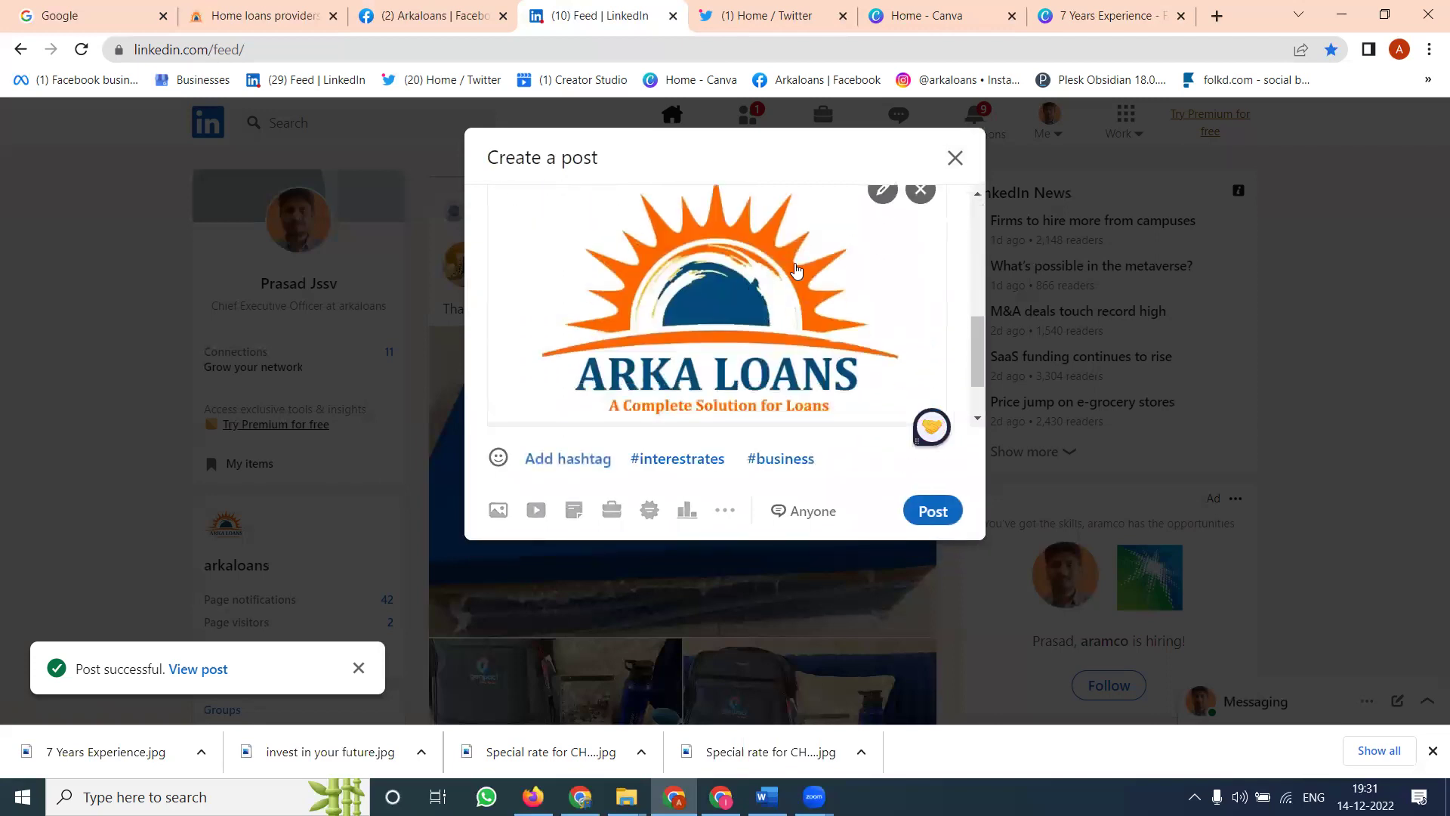
click(881, 191)
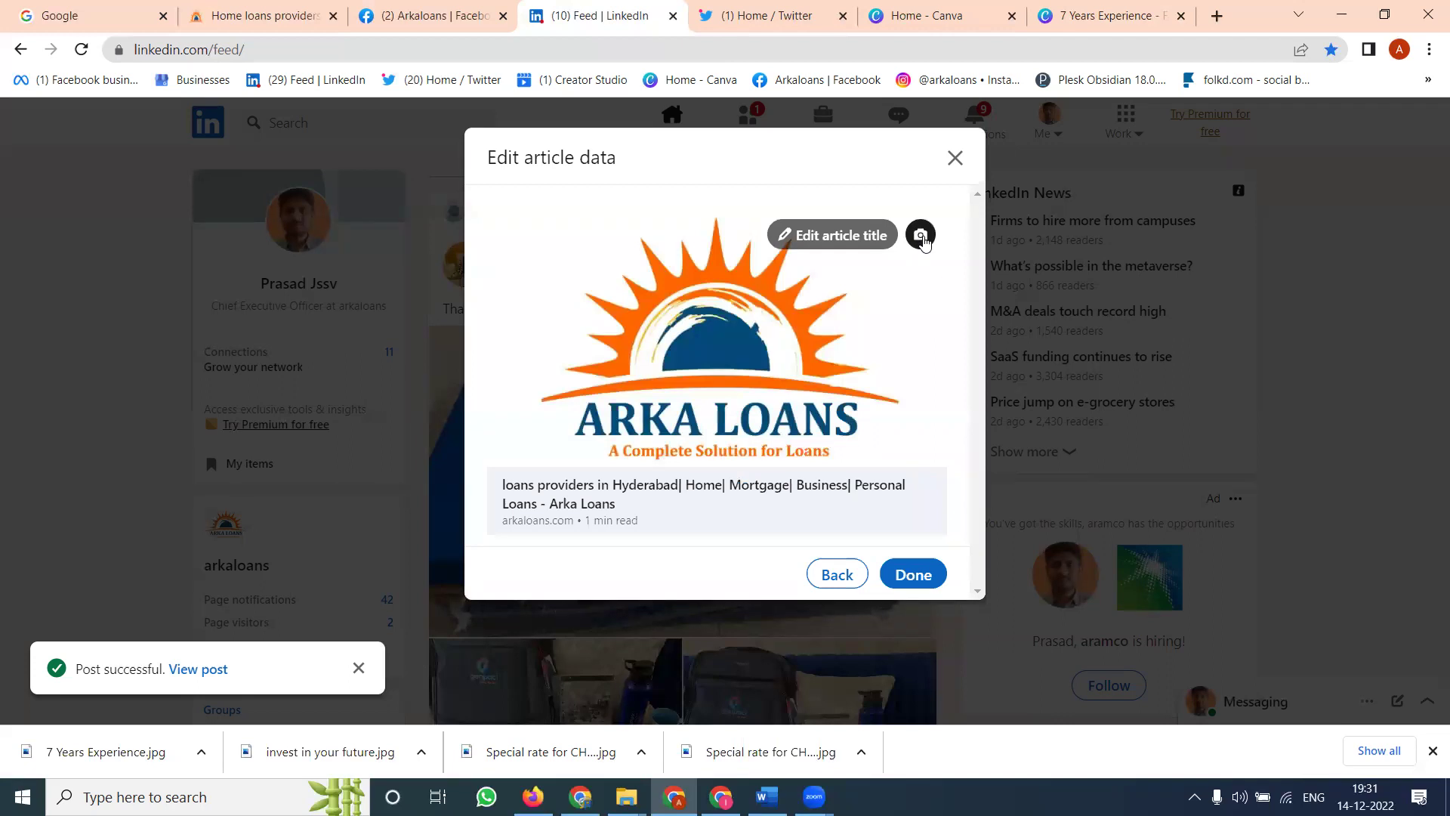
click(922, 236)
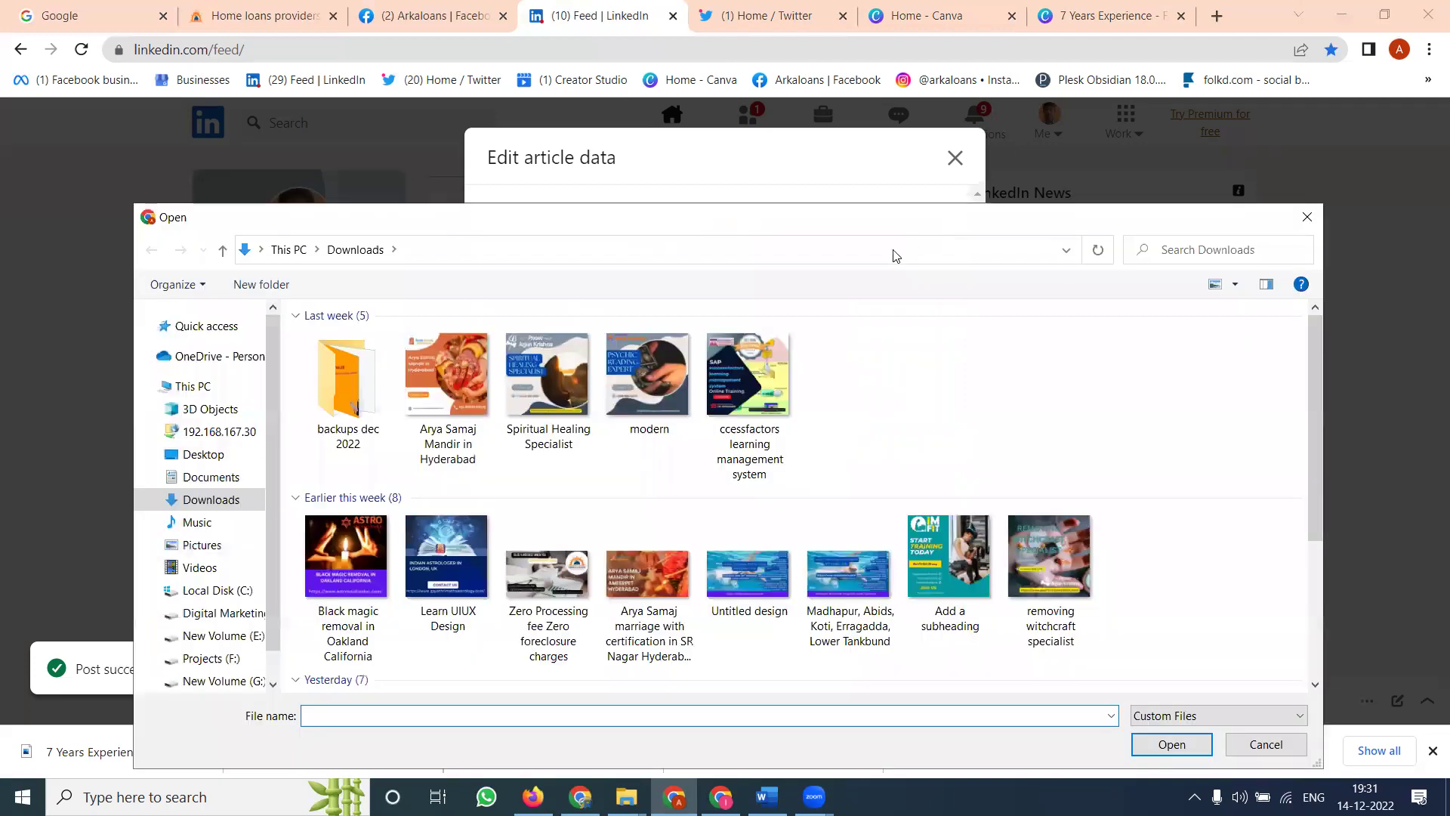
scroll(753, 433, down, 5)
double_click(741, 582)
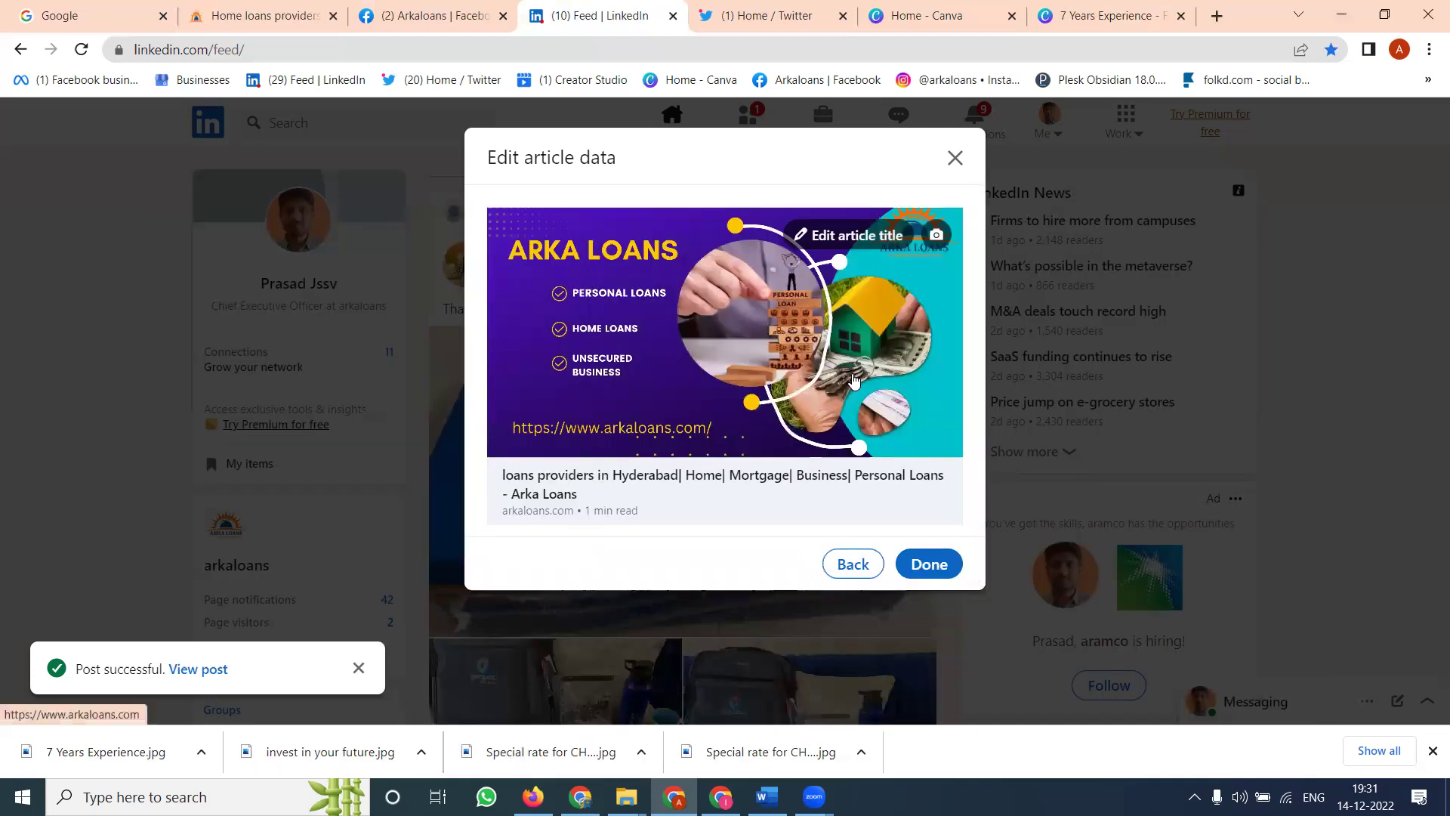
click(929, 564)
- Append the hashtags #hdfcbankloans #icicibankloans #kotakbankloans #citibankloans to the post text and publish the post
scroll(725, 317, down, 5)
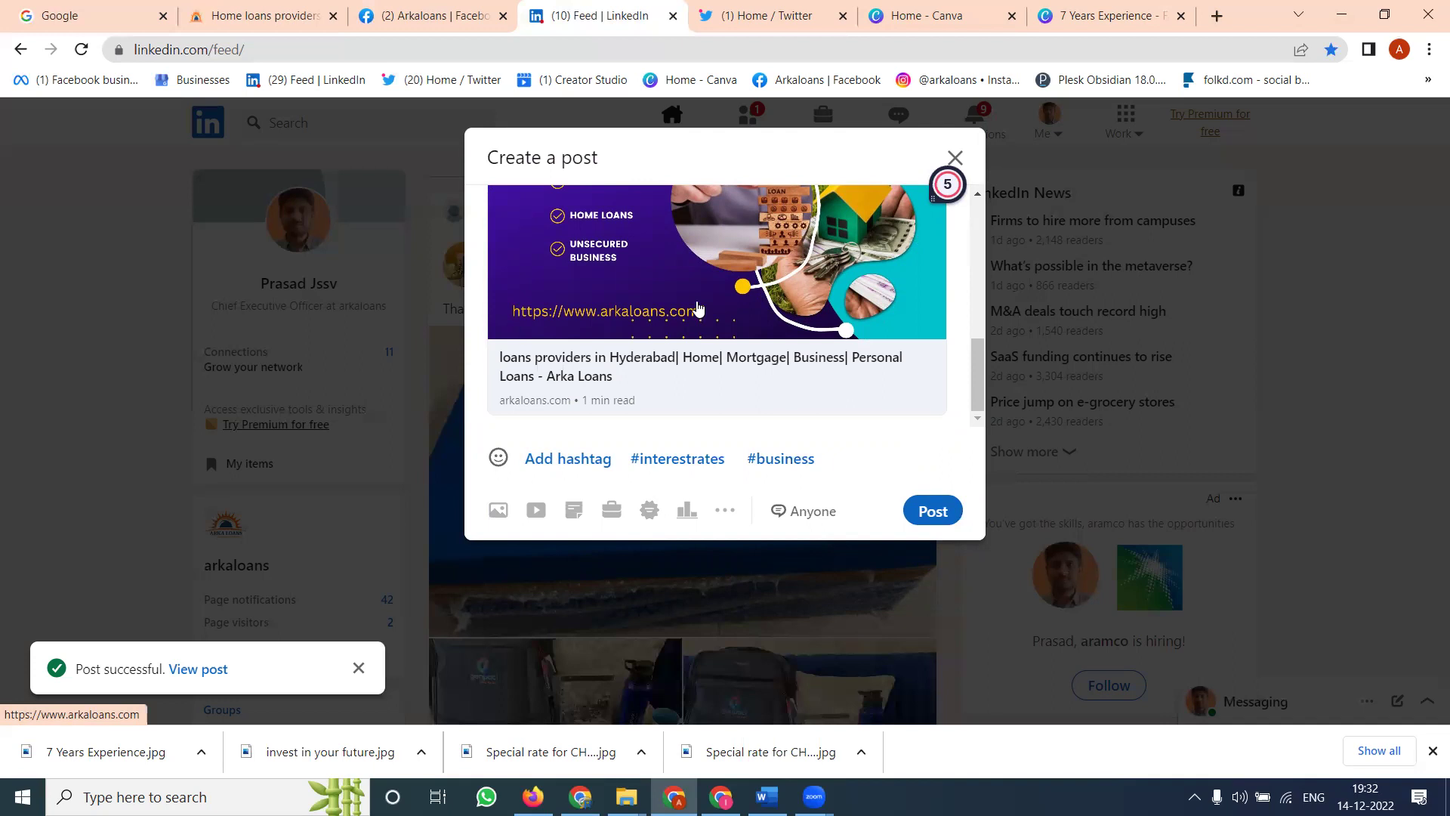
scroll(680, 299, up, 6)
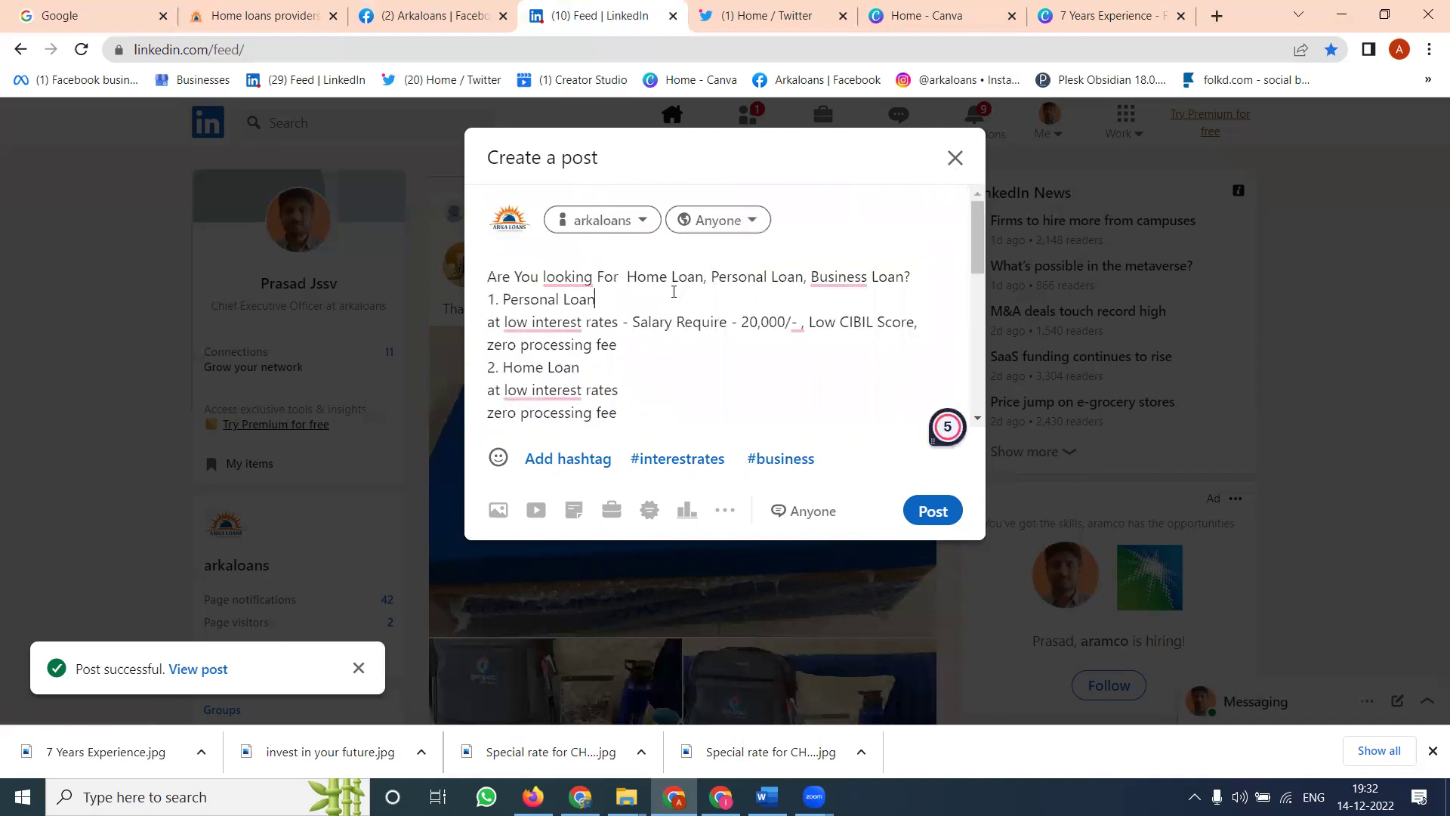
key(ctrl+a)
scroll(674, 292, down, 5)
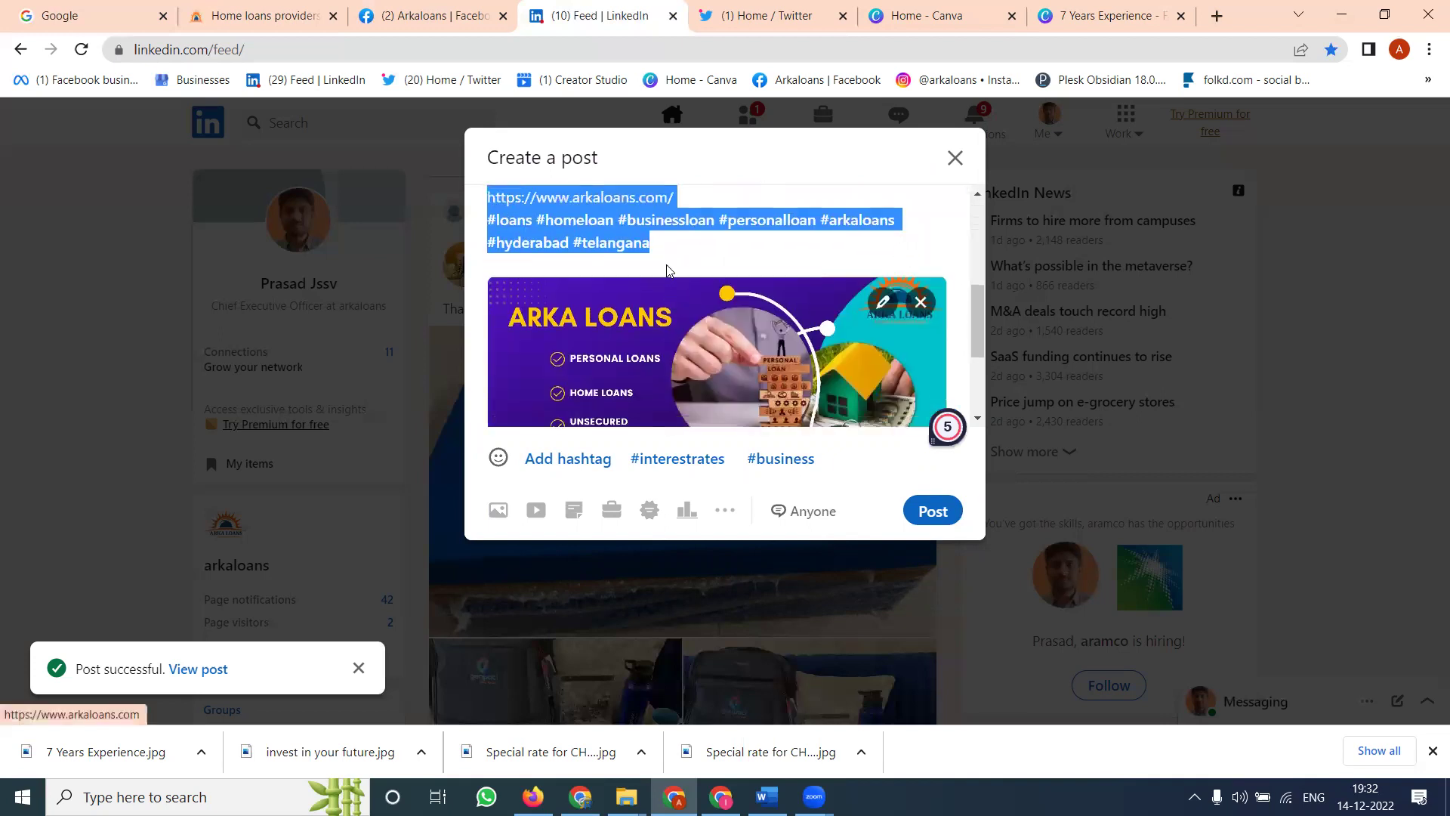
click(668, 260)
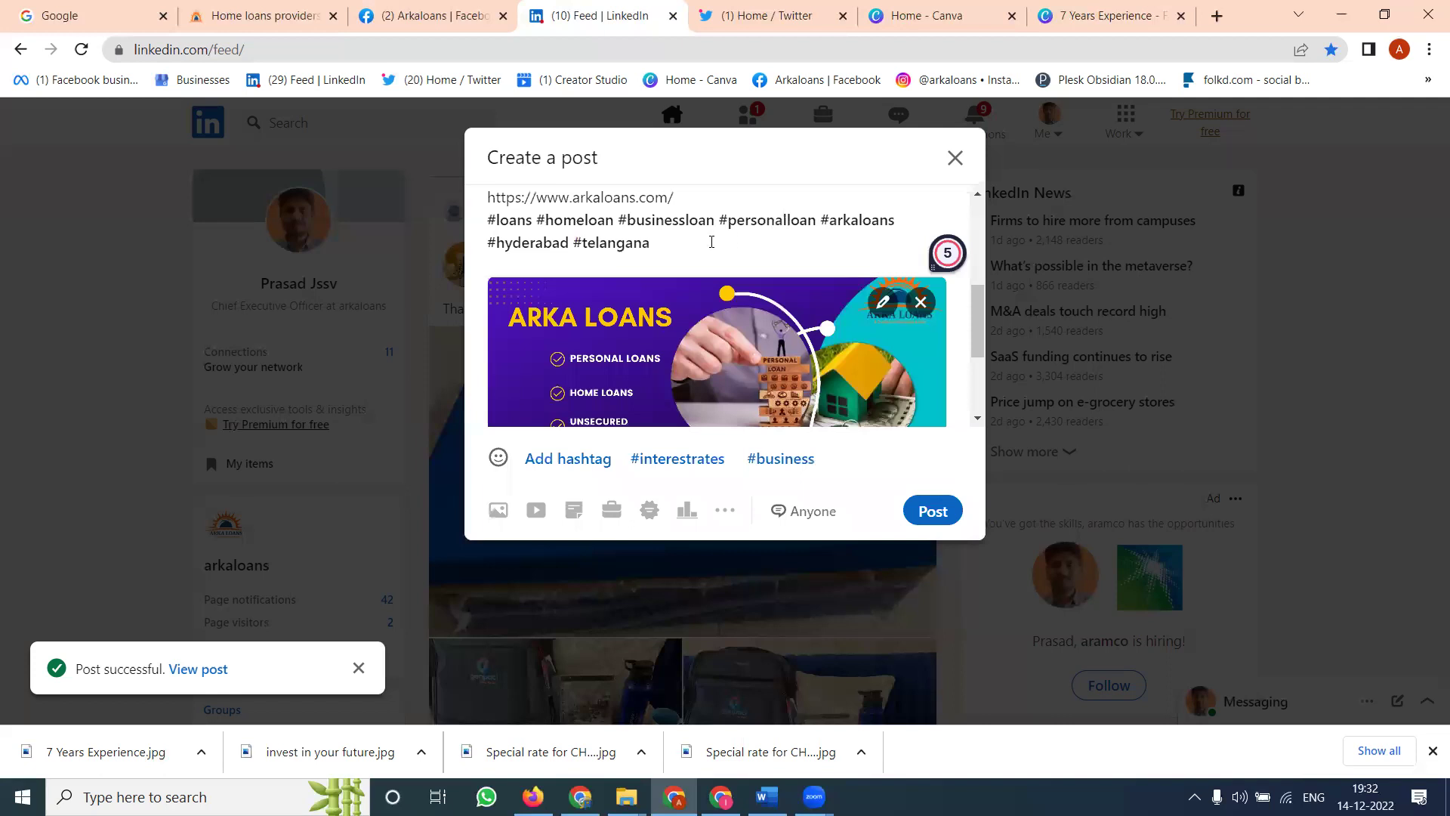
text(#hdfcbankloans #icicibank)
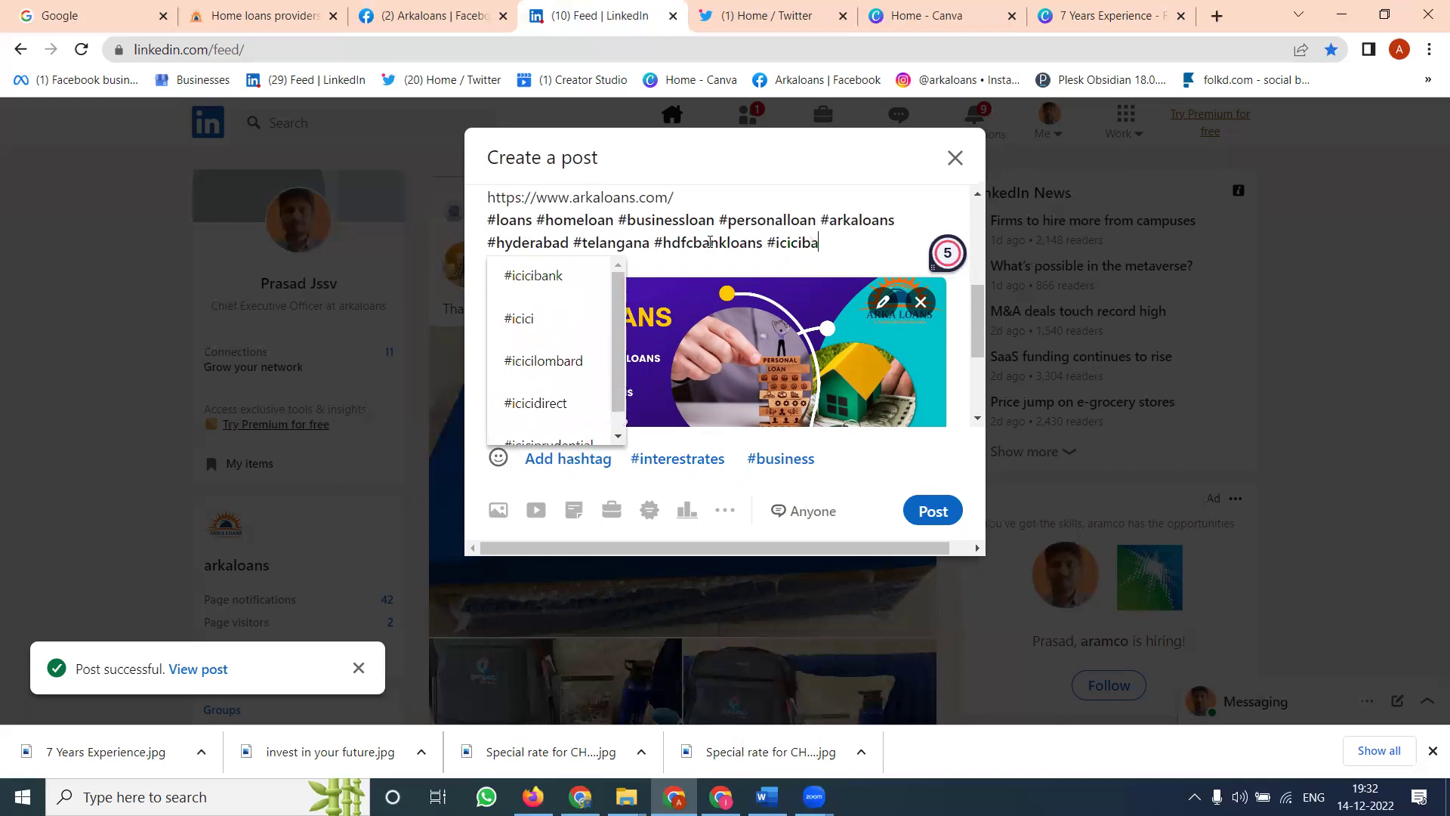
text(loans #)
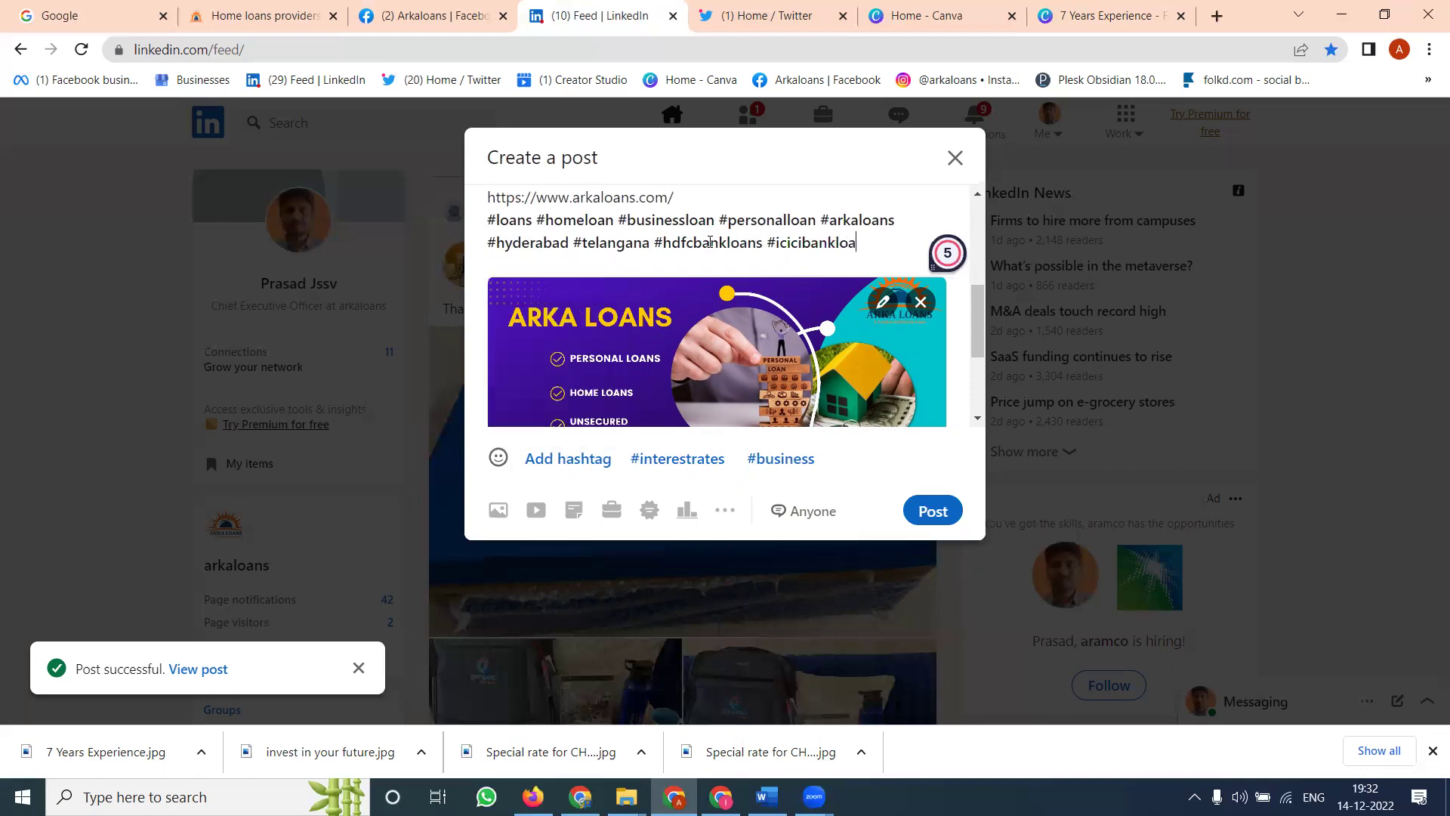
text(kot)
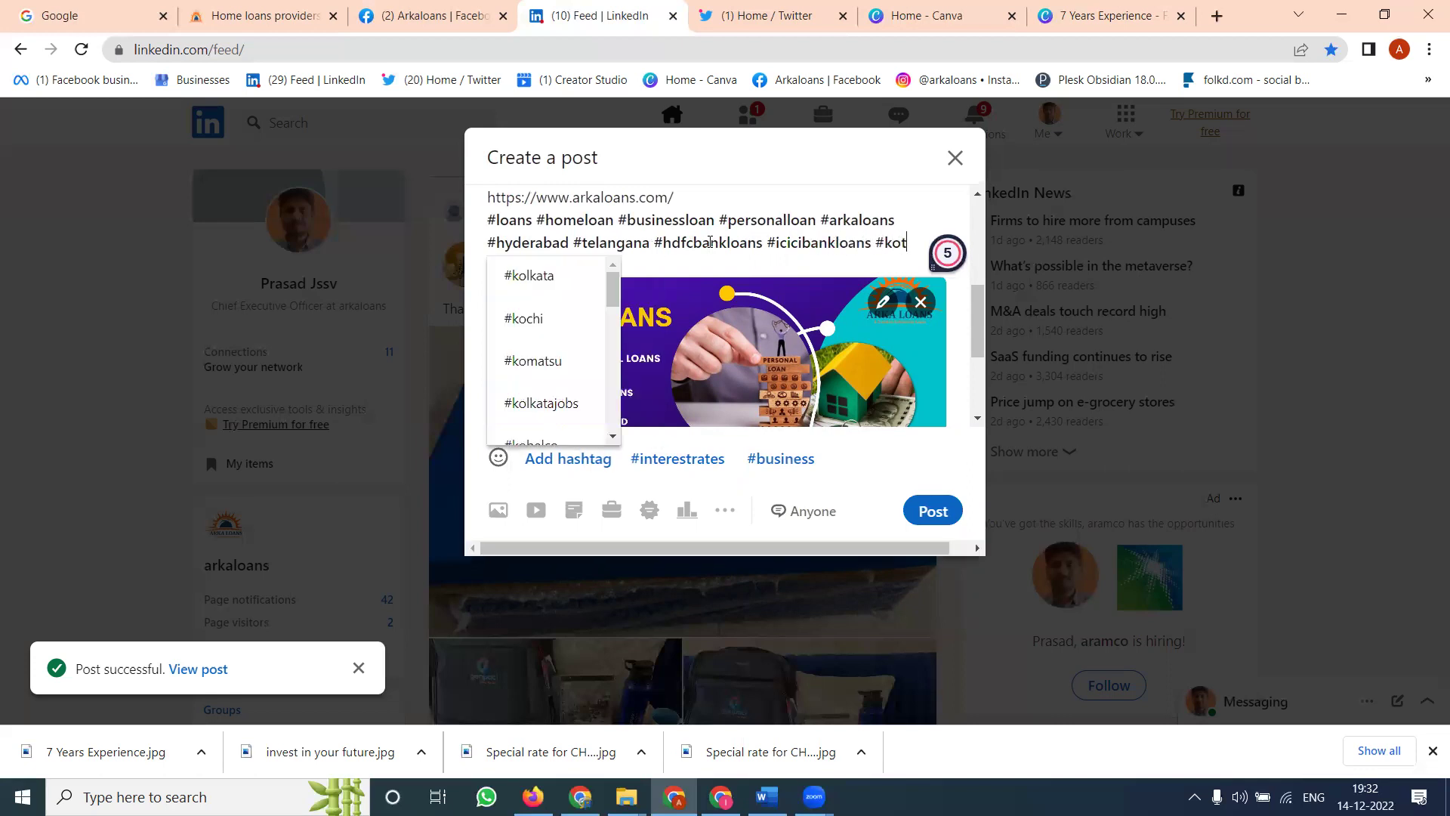
text(akbankloans)
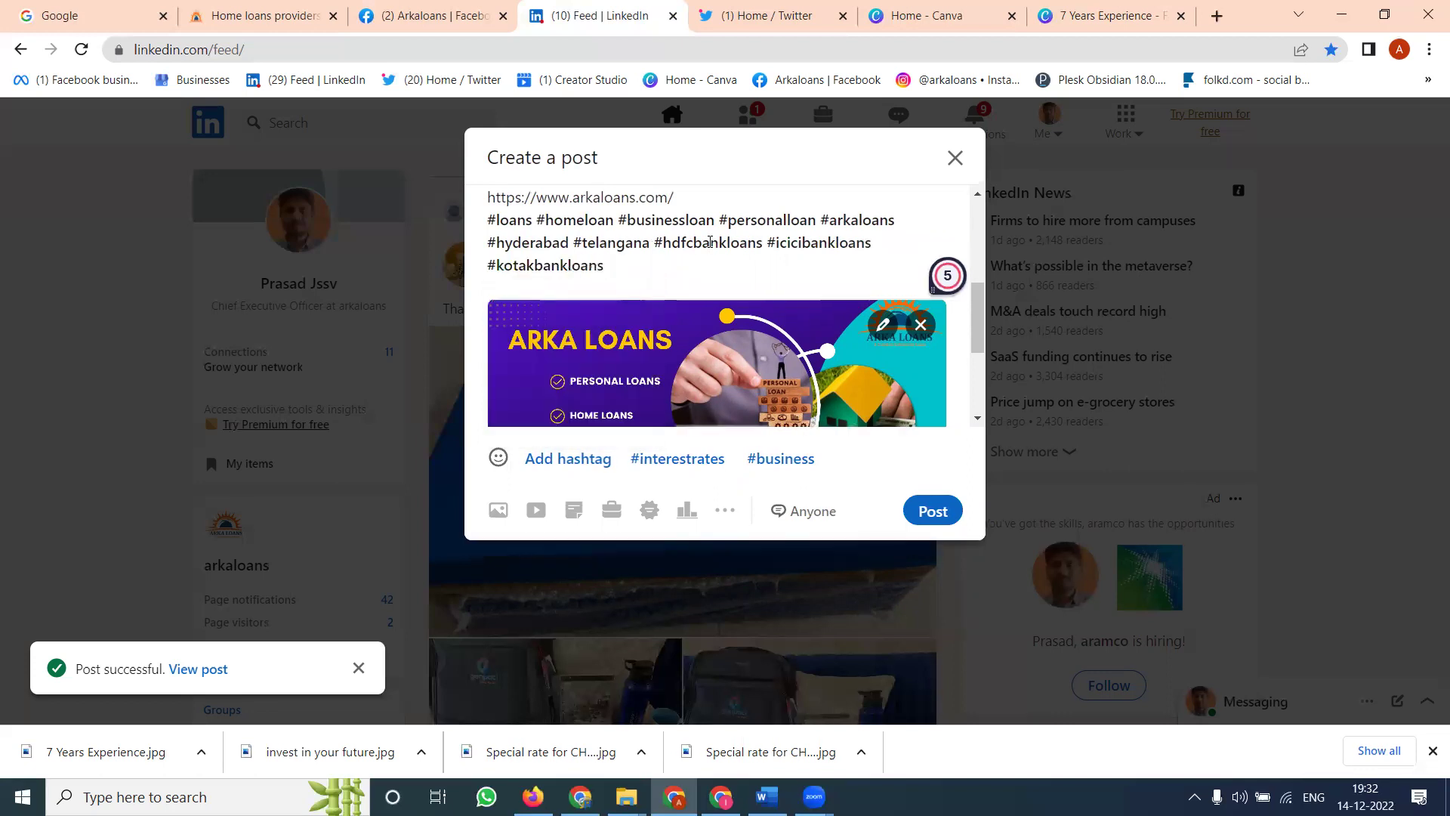
text( #citibankloans)
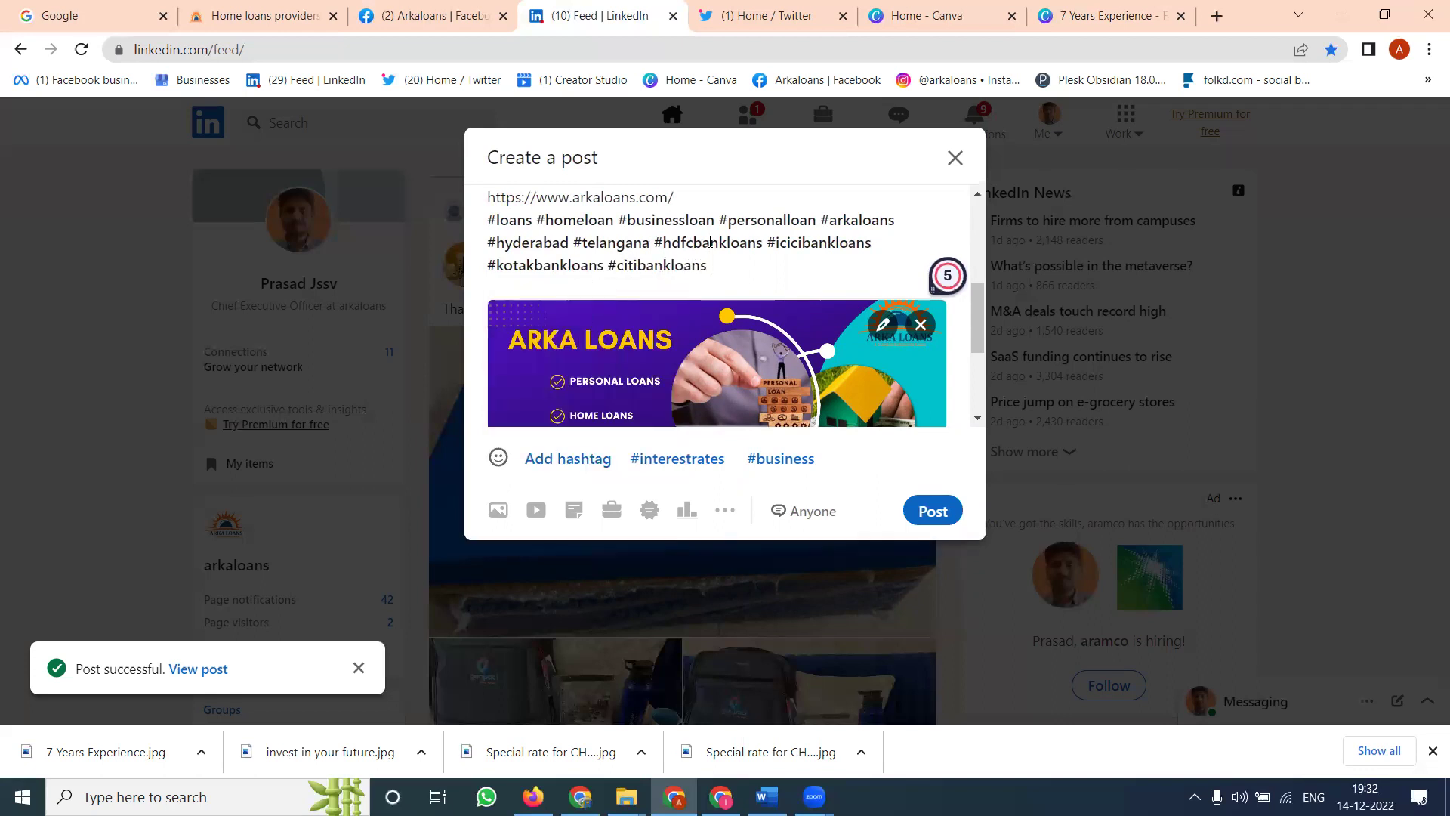
key(ctrl+a)
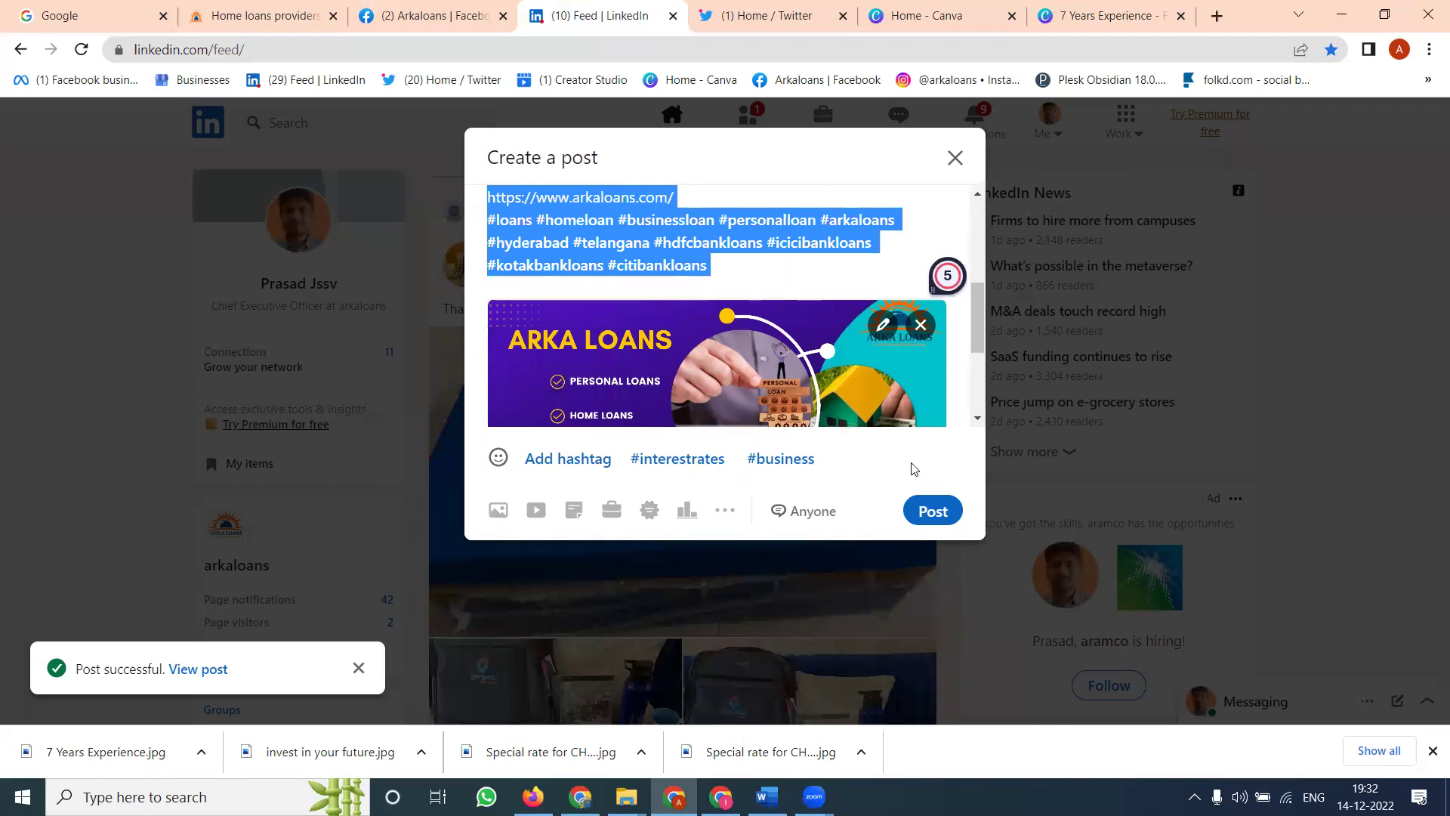
click(937, 511)
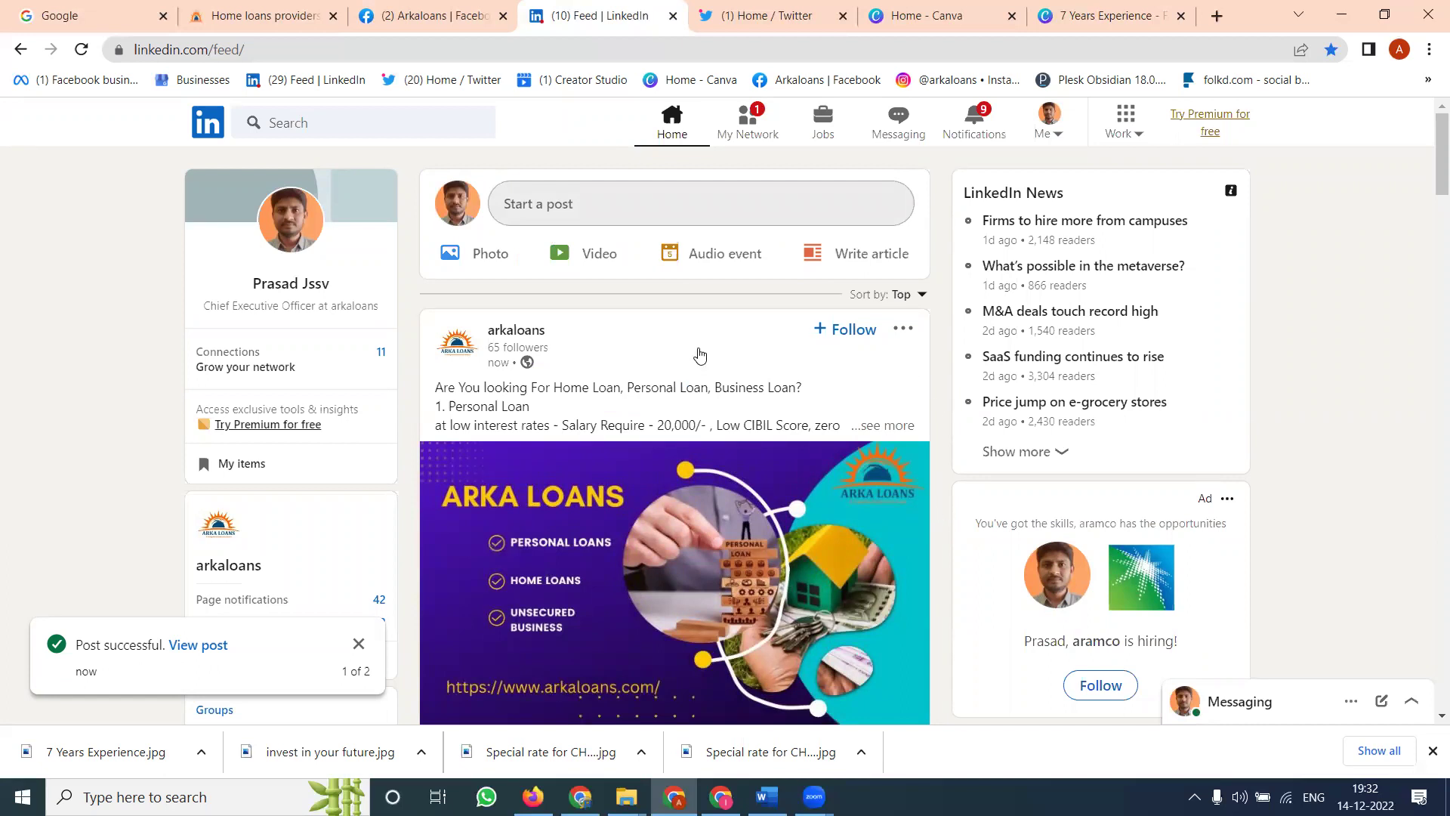
- Start resharing the published arkaloans post with added thoughts, choose Anyone + Twitter visibility, and authorize LinkedIn to access the ArkaLoans Twitter account
scroll(755, 446, down, 5)
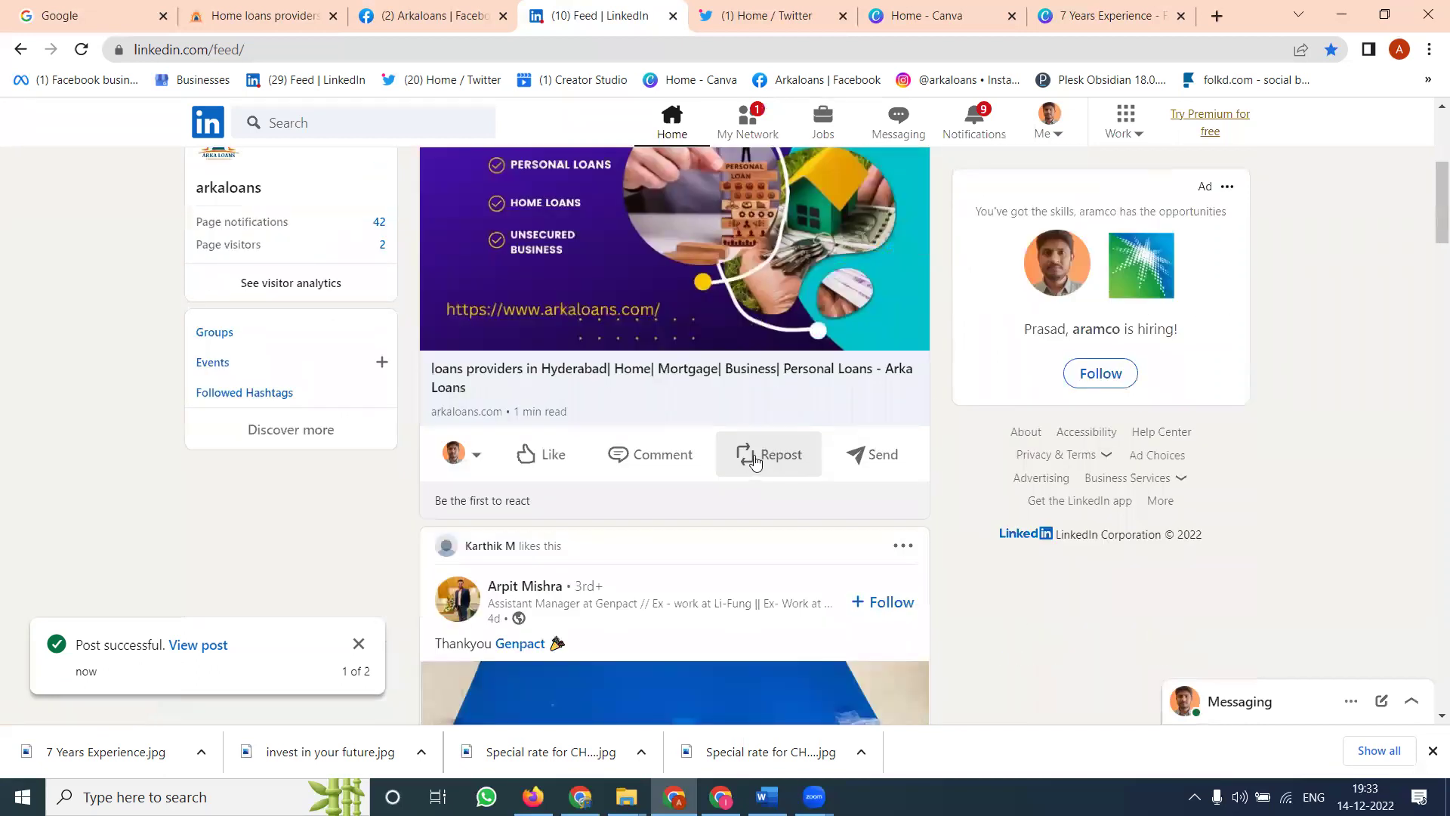
click(762, 462)
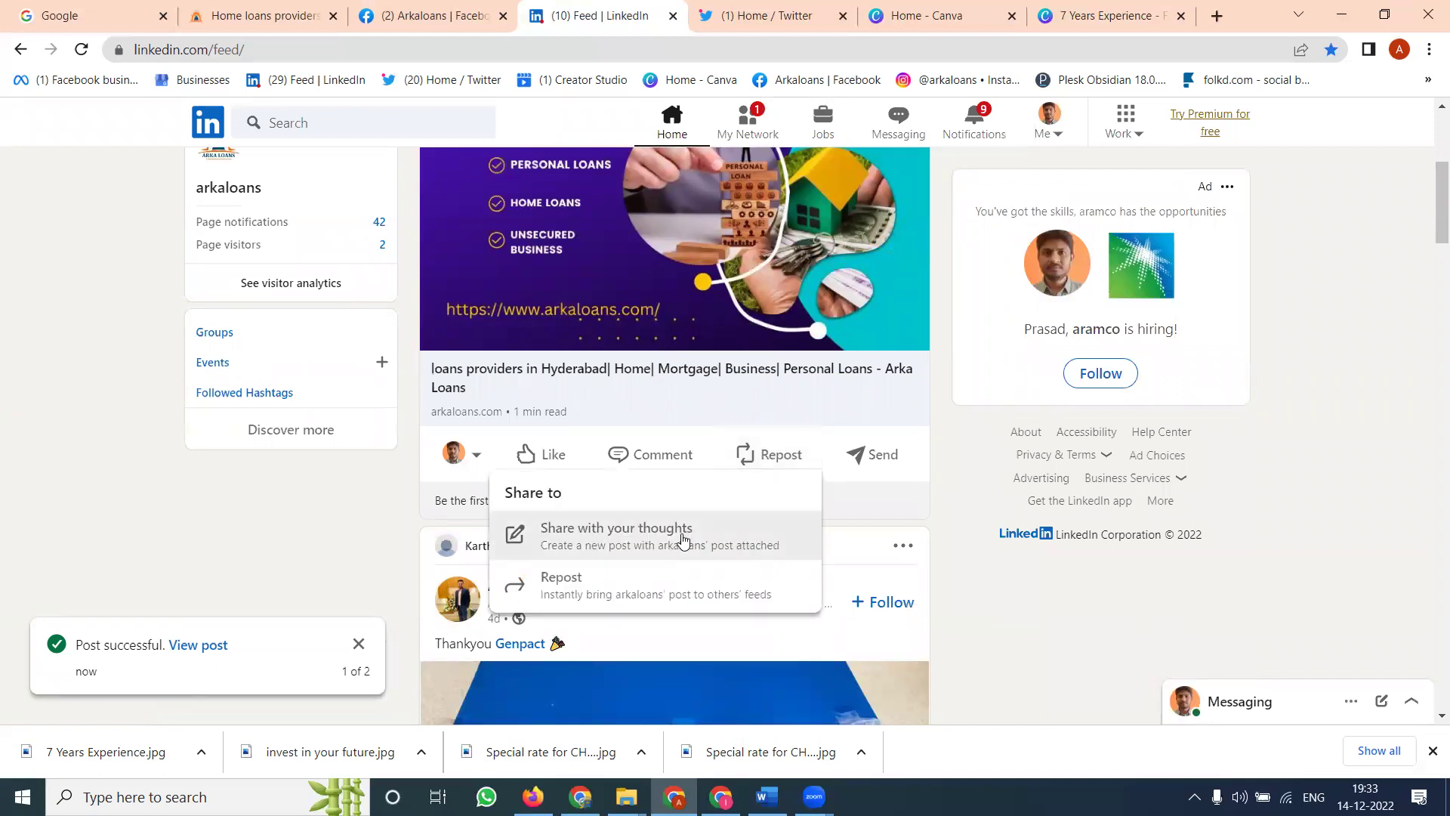
click(681, 536)
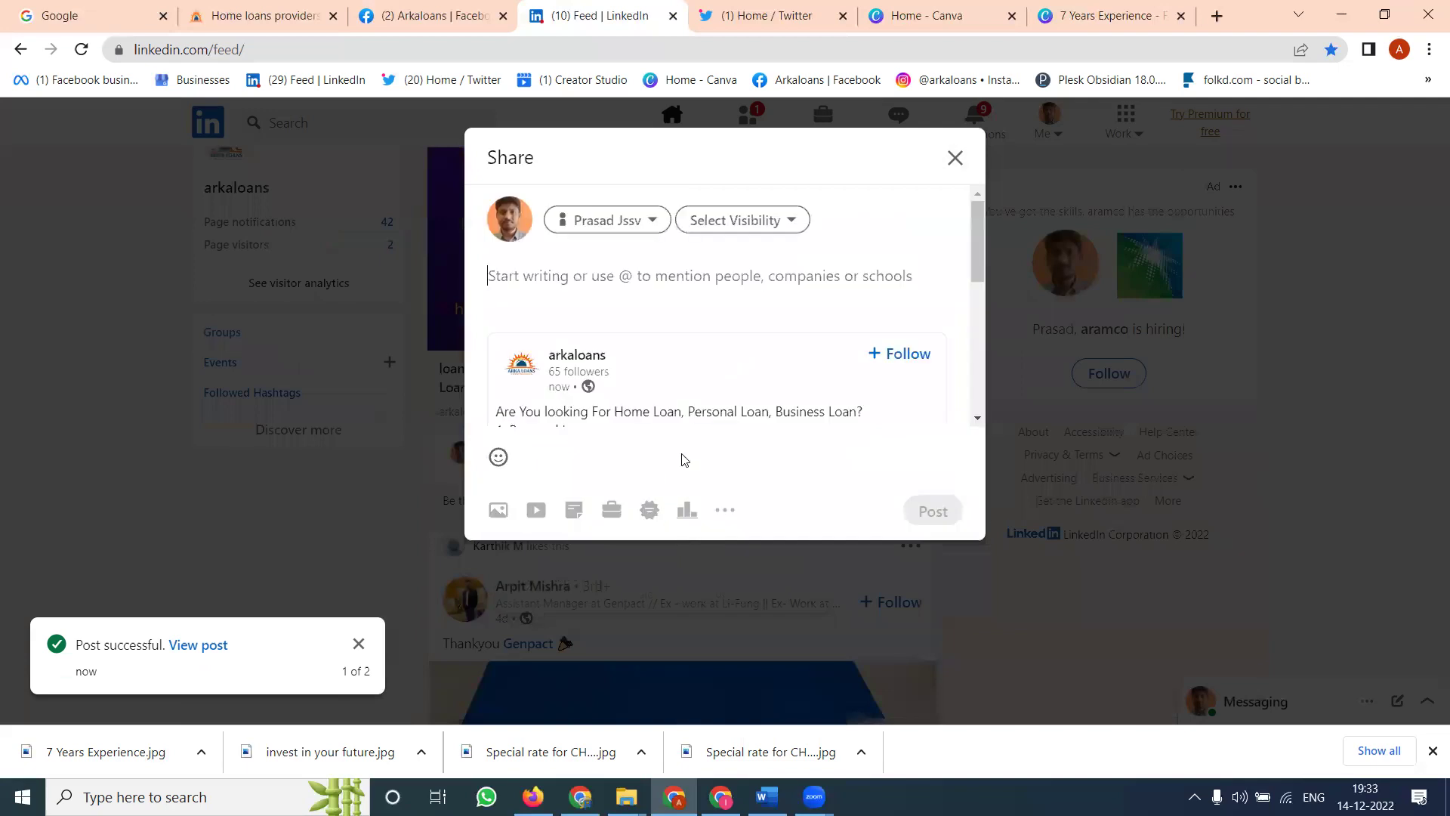
click(716, 225)
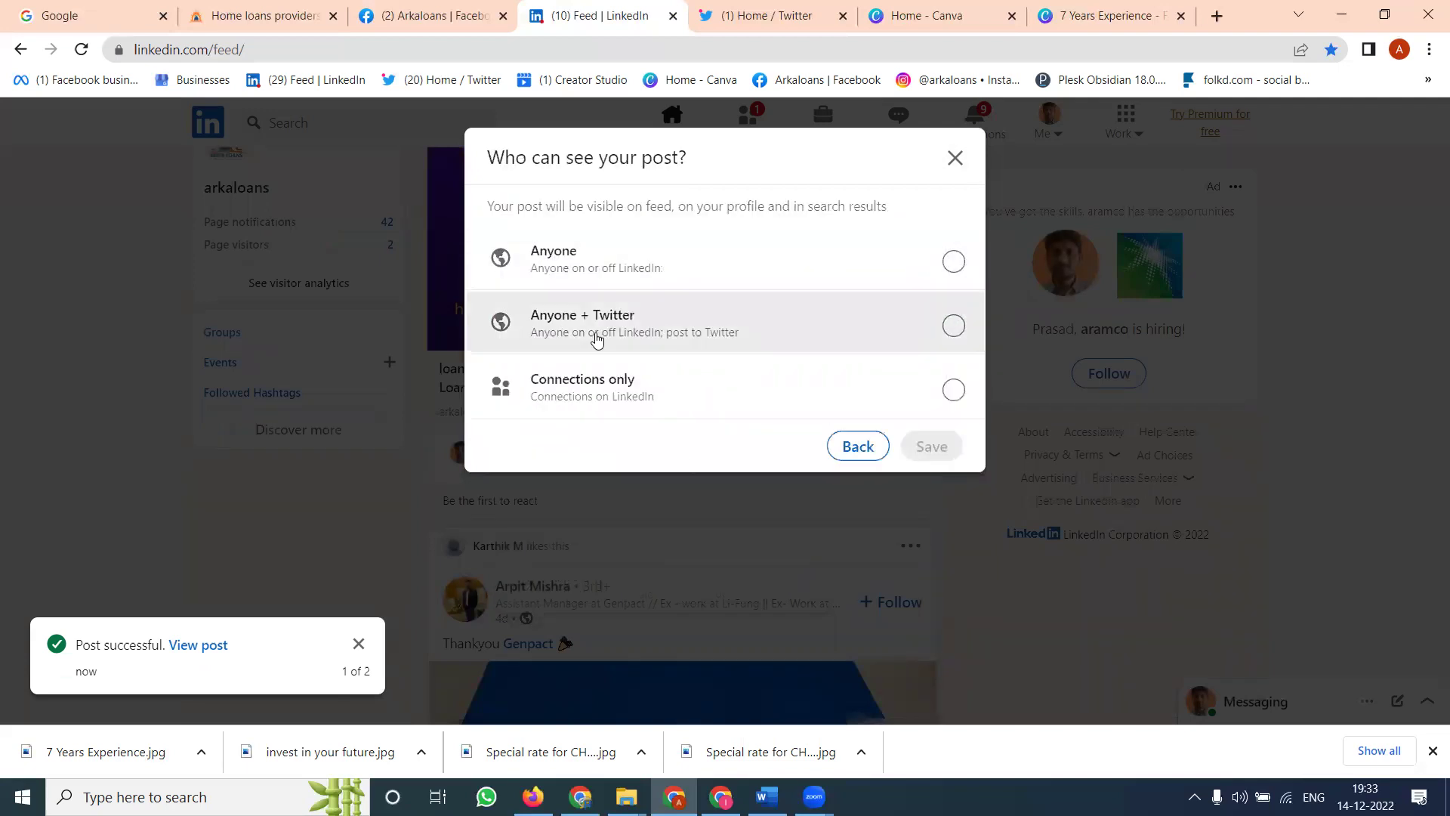
click(572, 331)
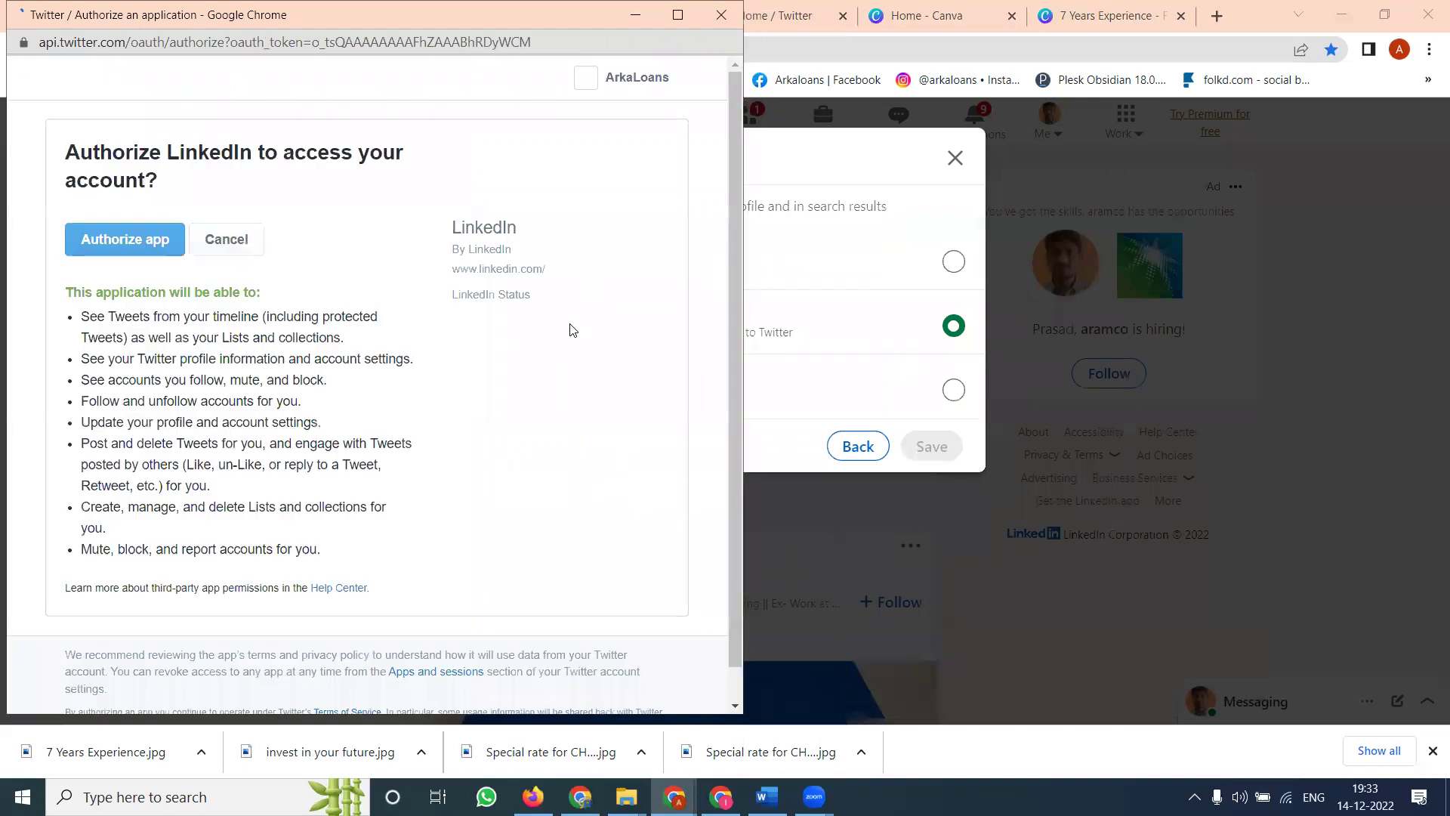
click(153, 243)
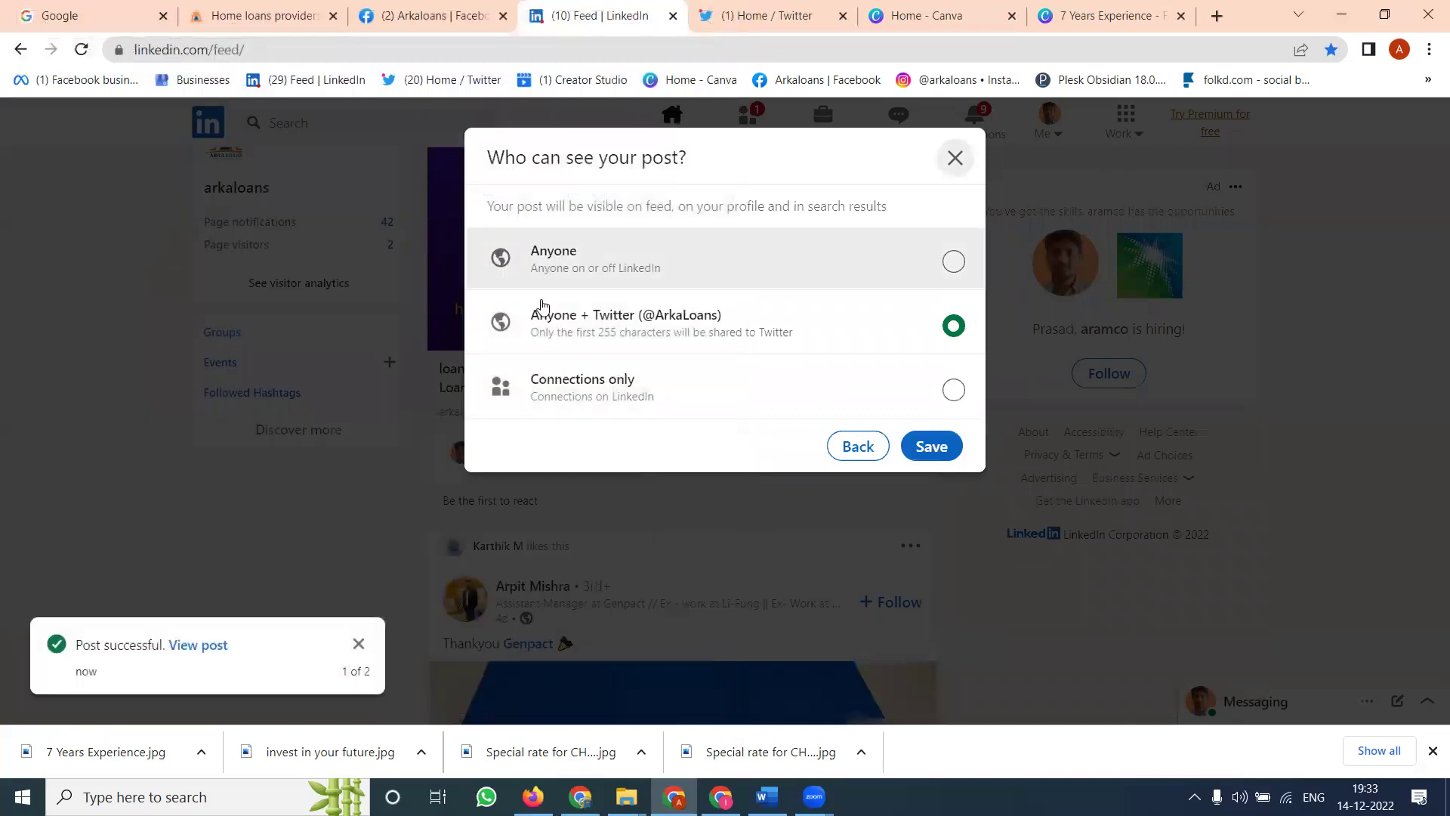
- Leave the visibility options without saving and discard the reshare draft
click(861, 448)
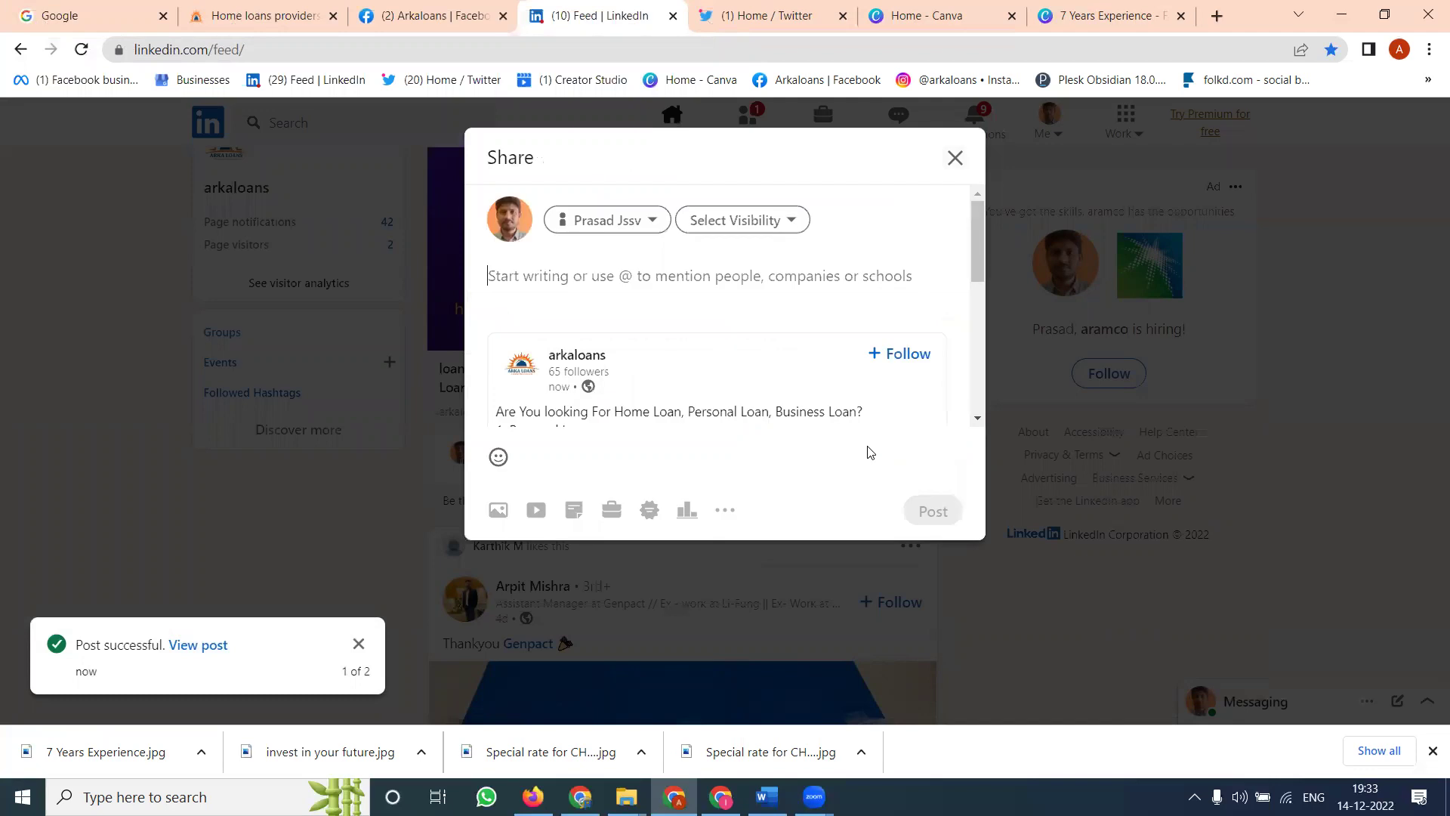
click(953, 160)
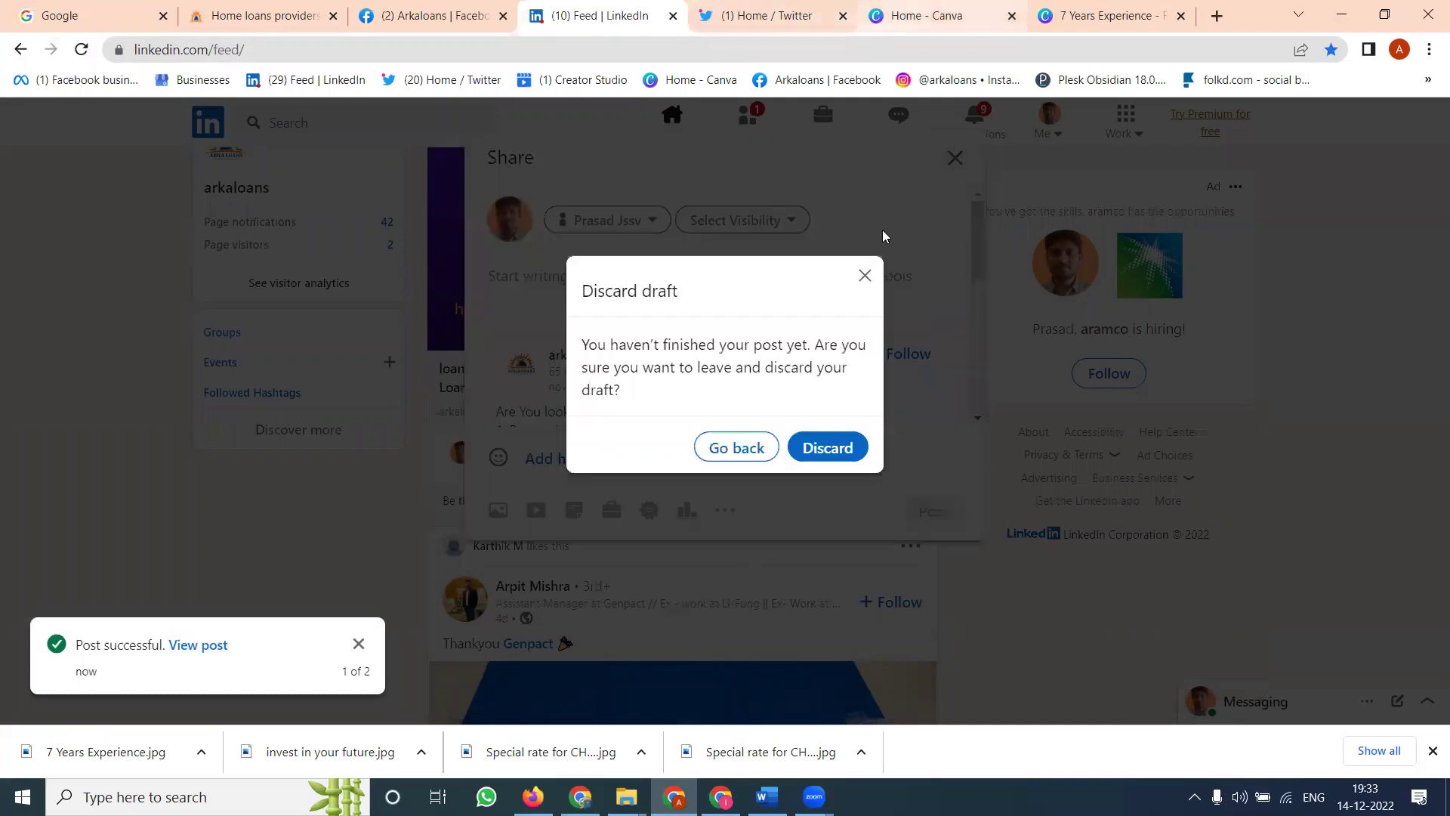
click(804, 450)
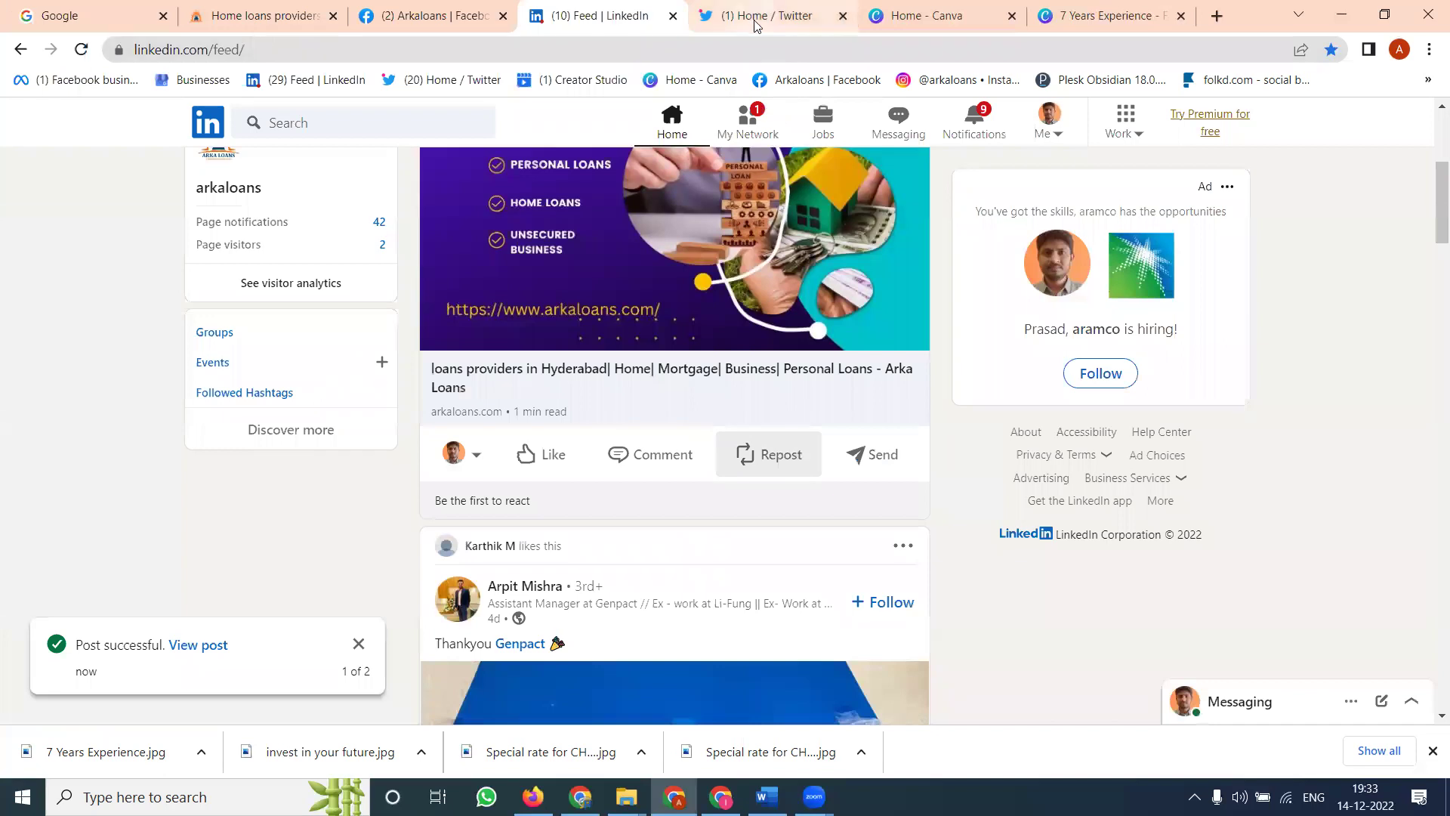
- Open the LinkedIn feed in a new tab and view the Twitter settings within the account preferences
middle_click(212, 126)
click(665, 15)
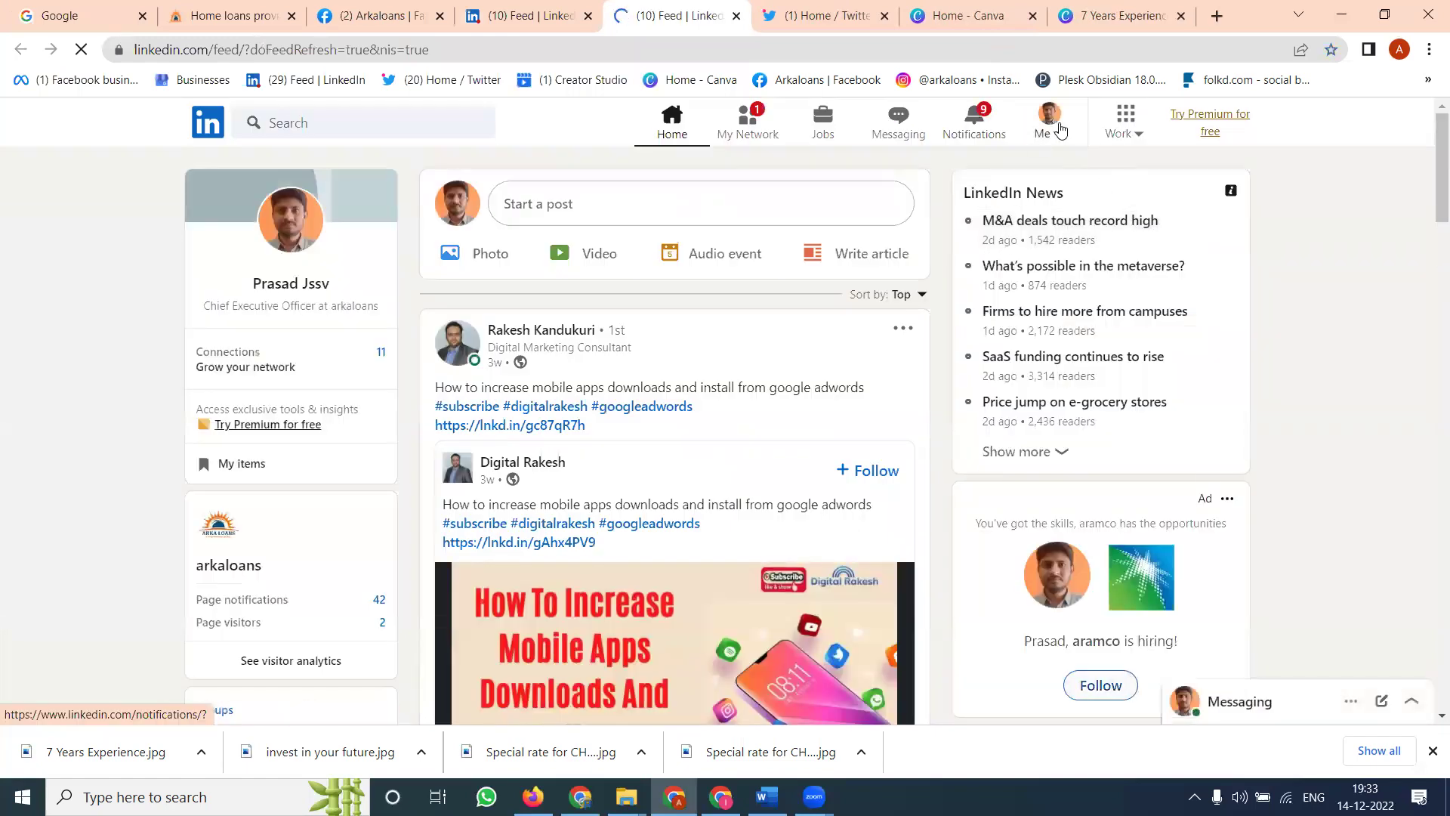
click(1060, 130)
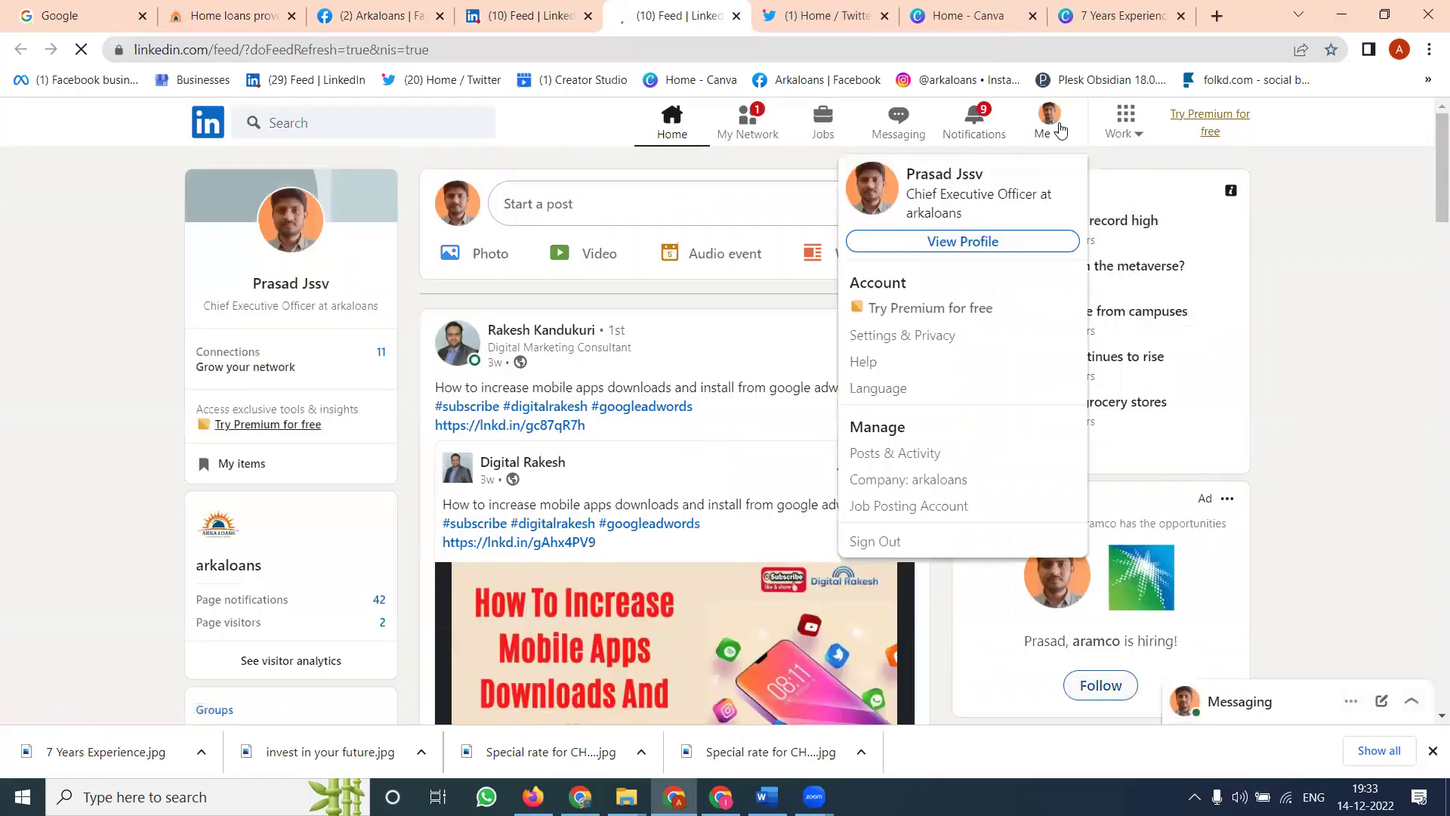
click(930, 342)
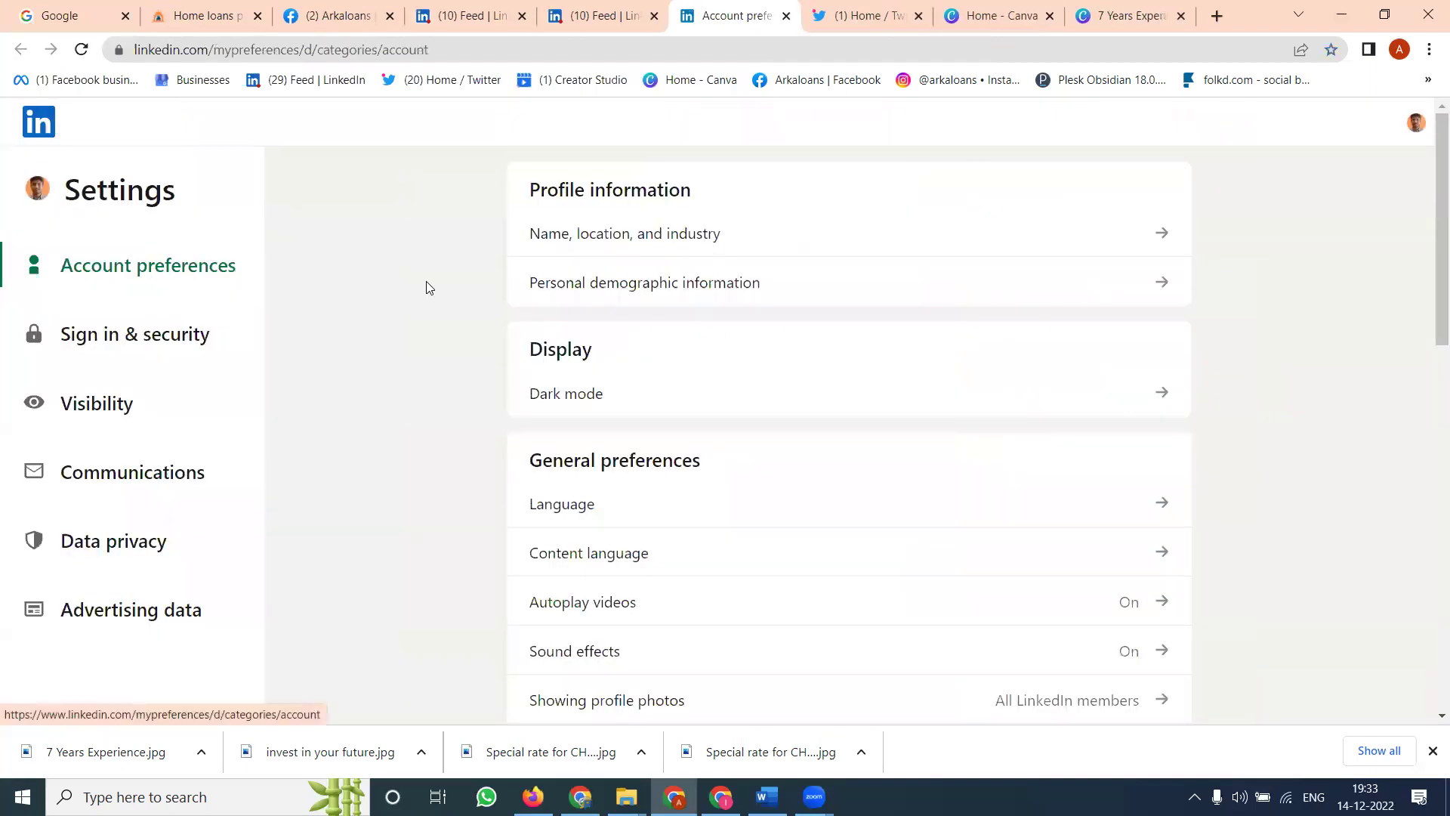
scroll(514, 304, down, 6)
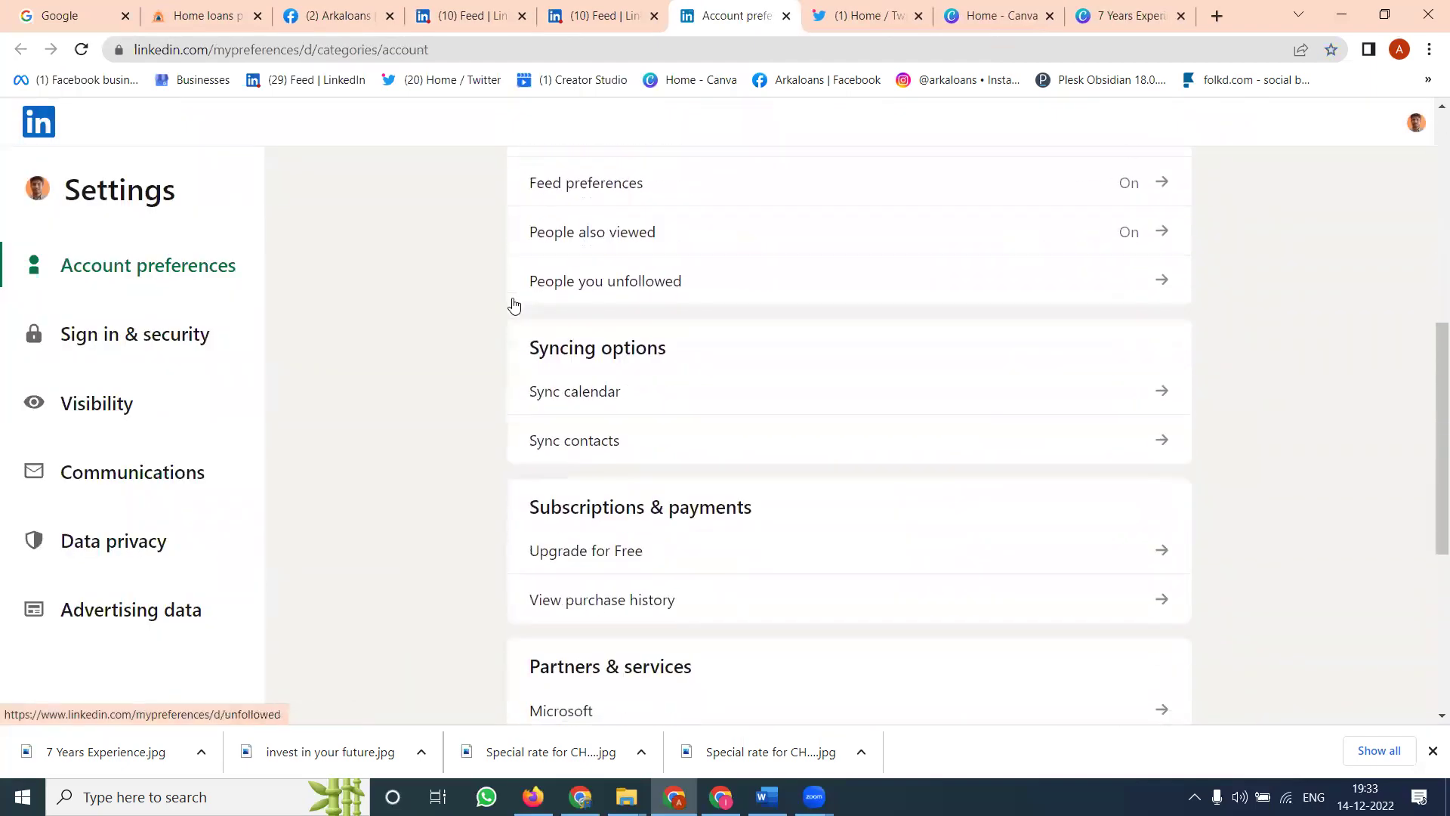
scroll(514, 304, down, 3)
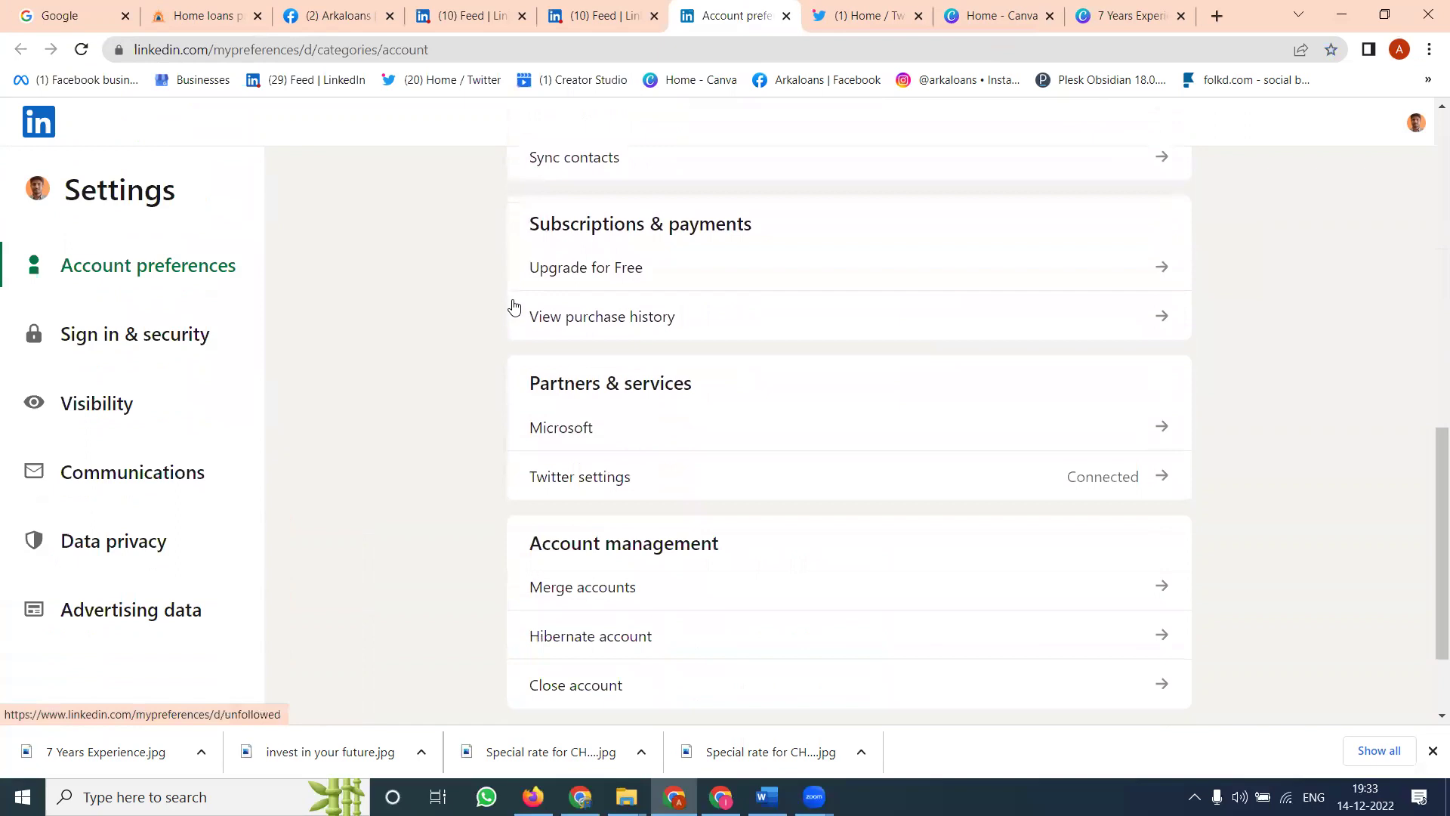
click(549, 476)
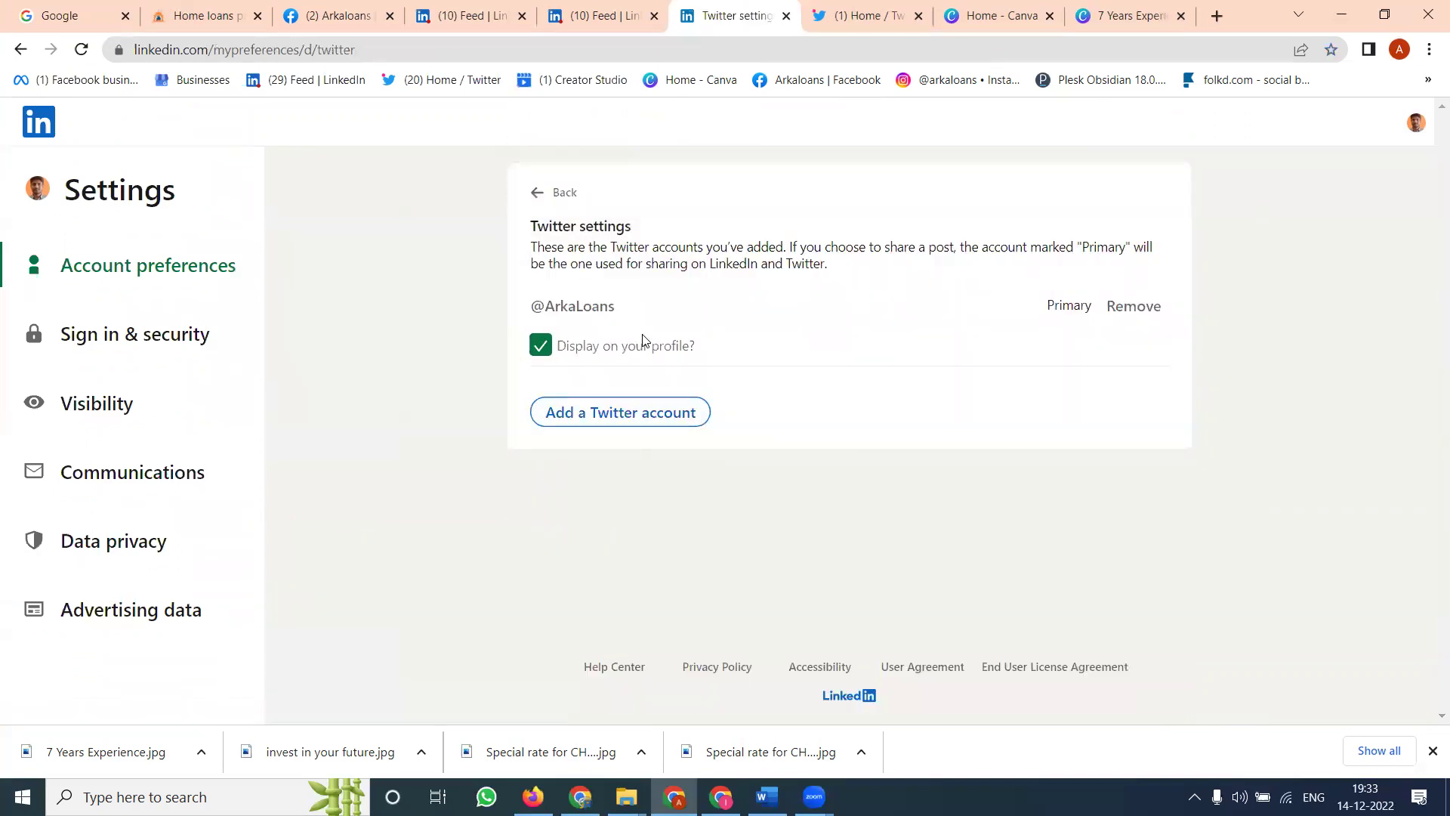
- Start adding another Twitter account without entering the LinkedIn password, and return to the newly opened LinkedIn feed
click(609, 414)
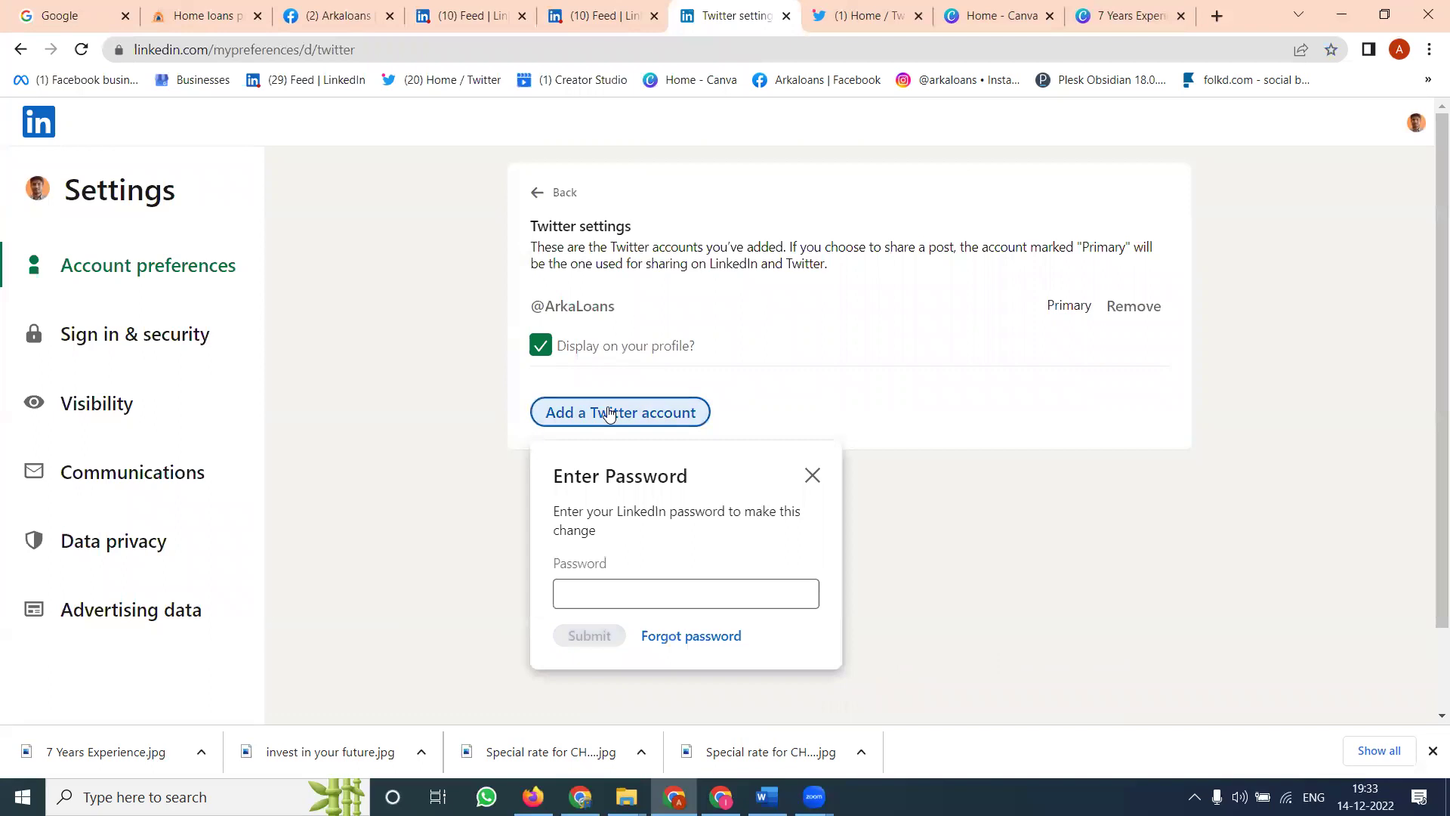
click(622, 590)
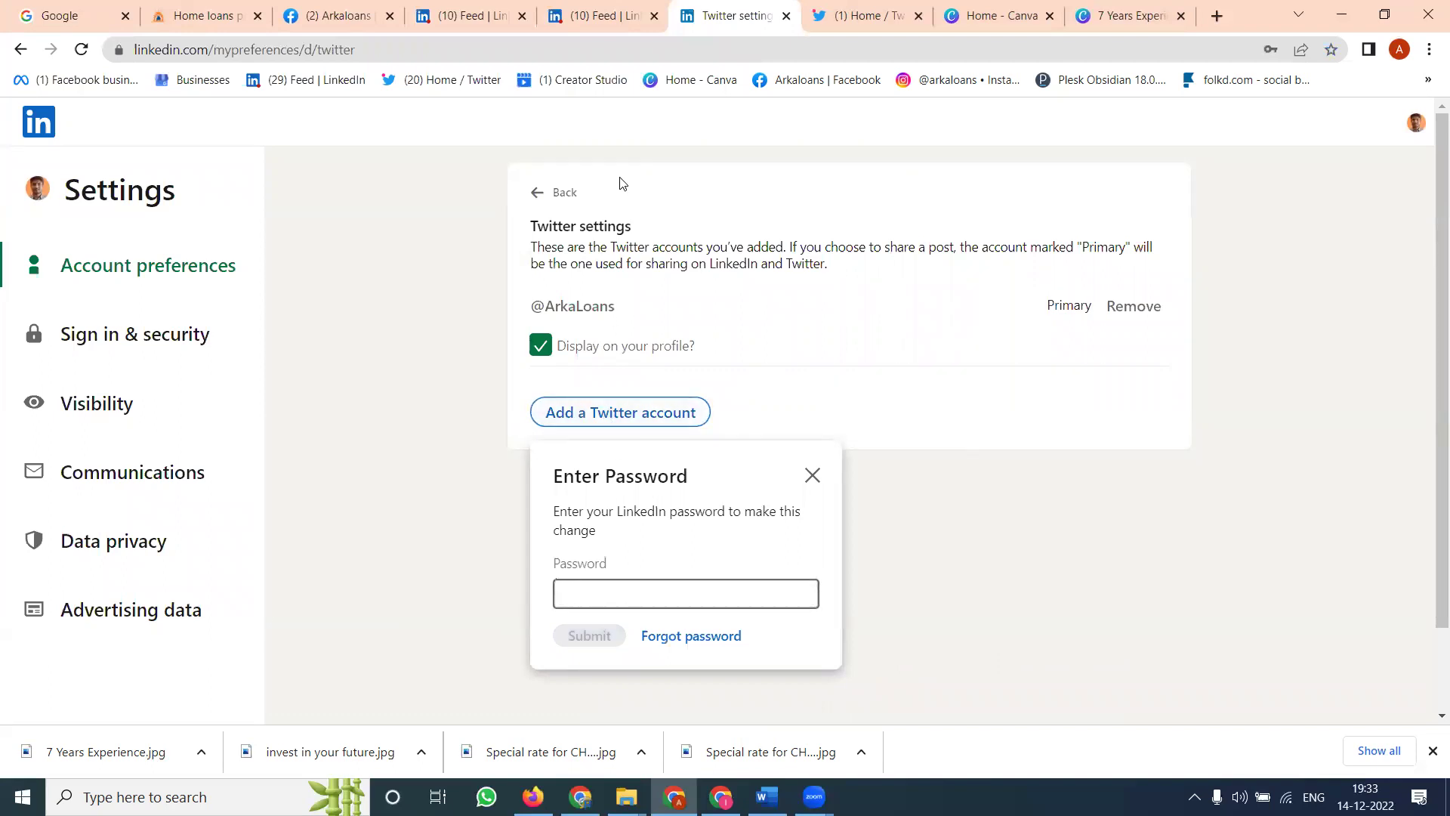
click(605, 15)
scroll(689, 294, down, 4)
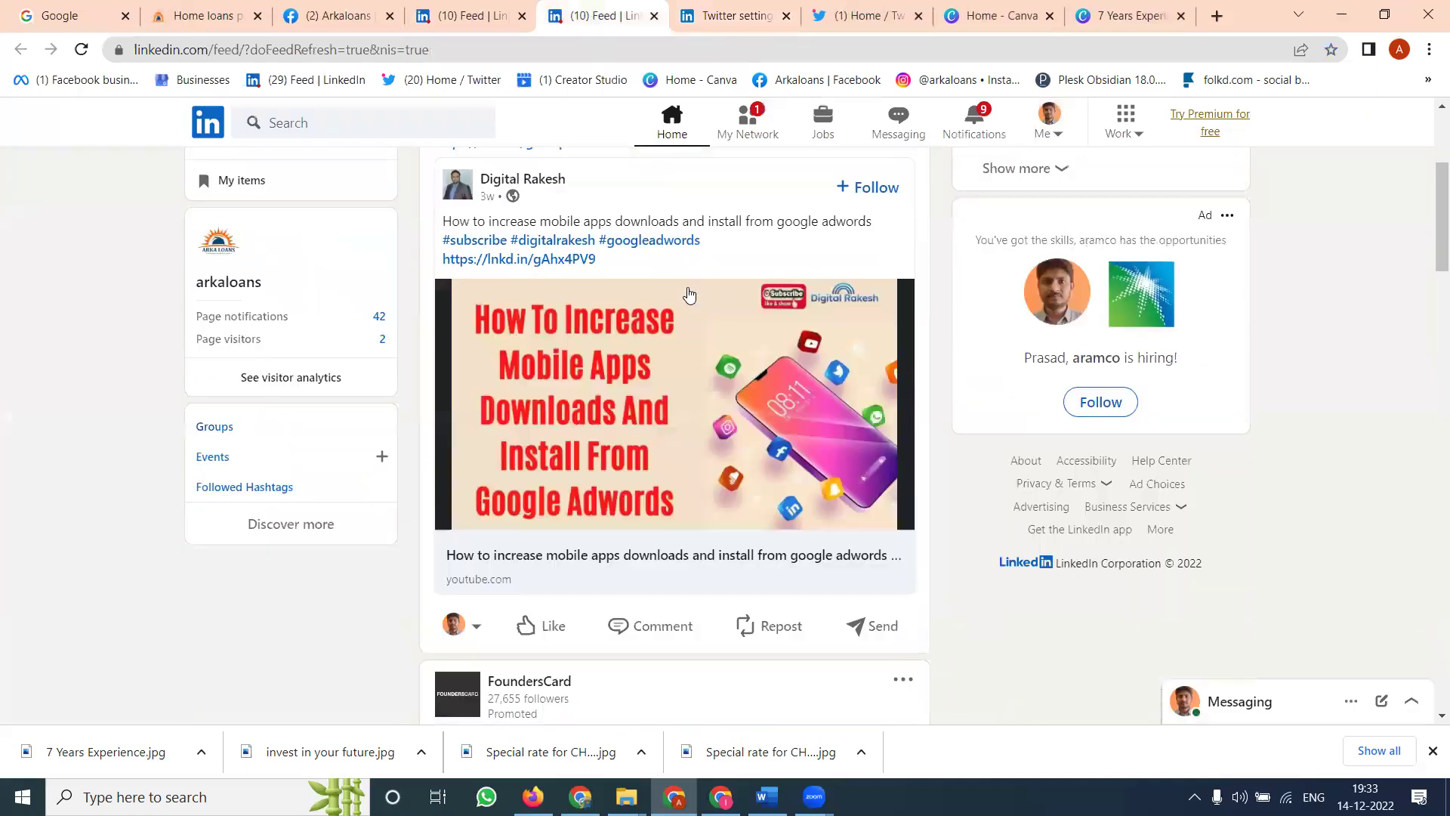
scroll(683, 291, up, 3)
click(504, 17)
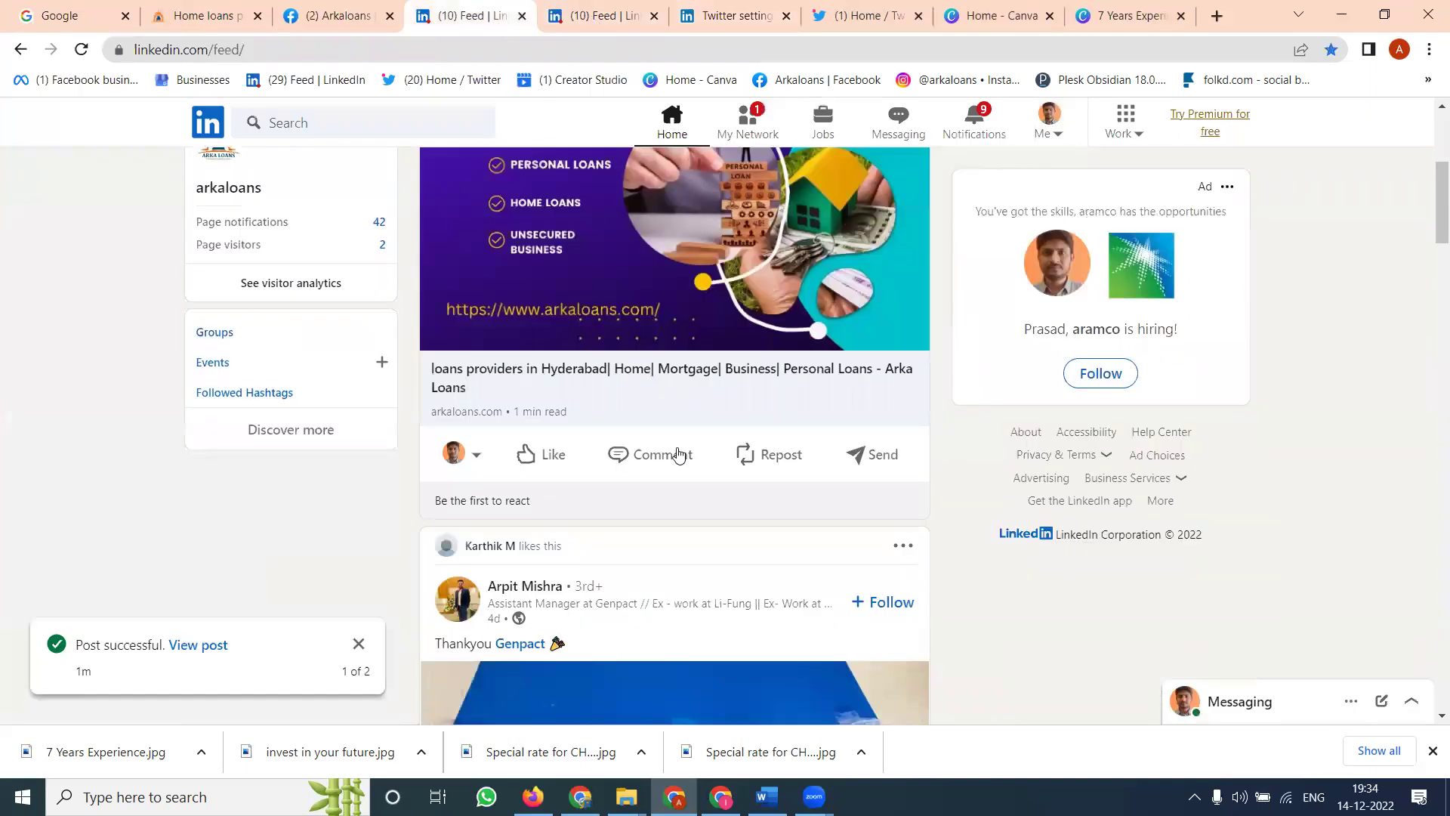
click(756, 454)
click(672, 528)
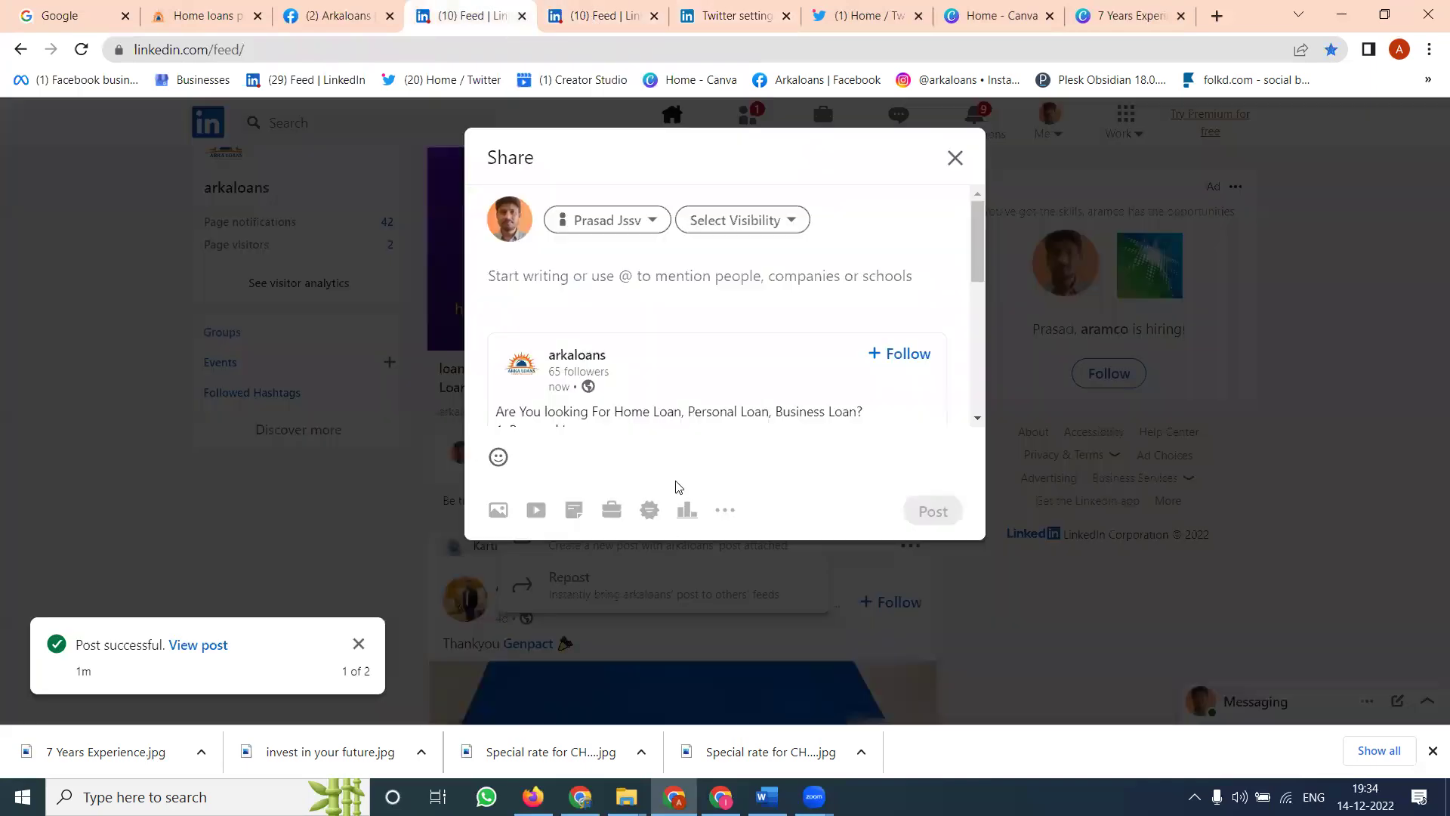
click(730, 228)
click(713, 305)
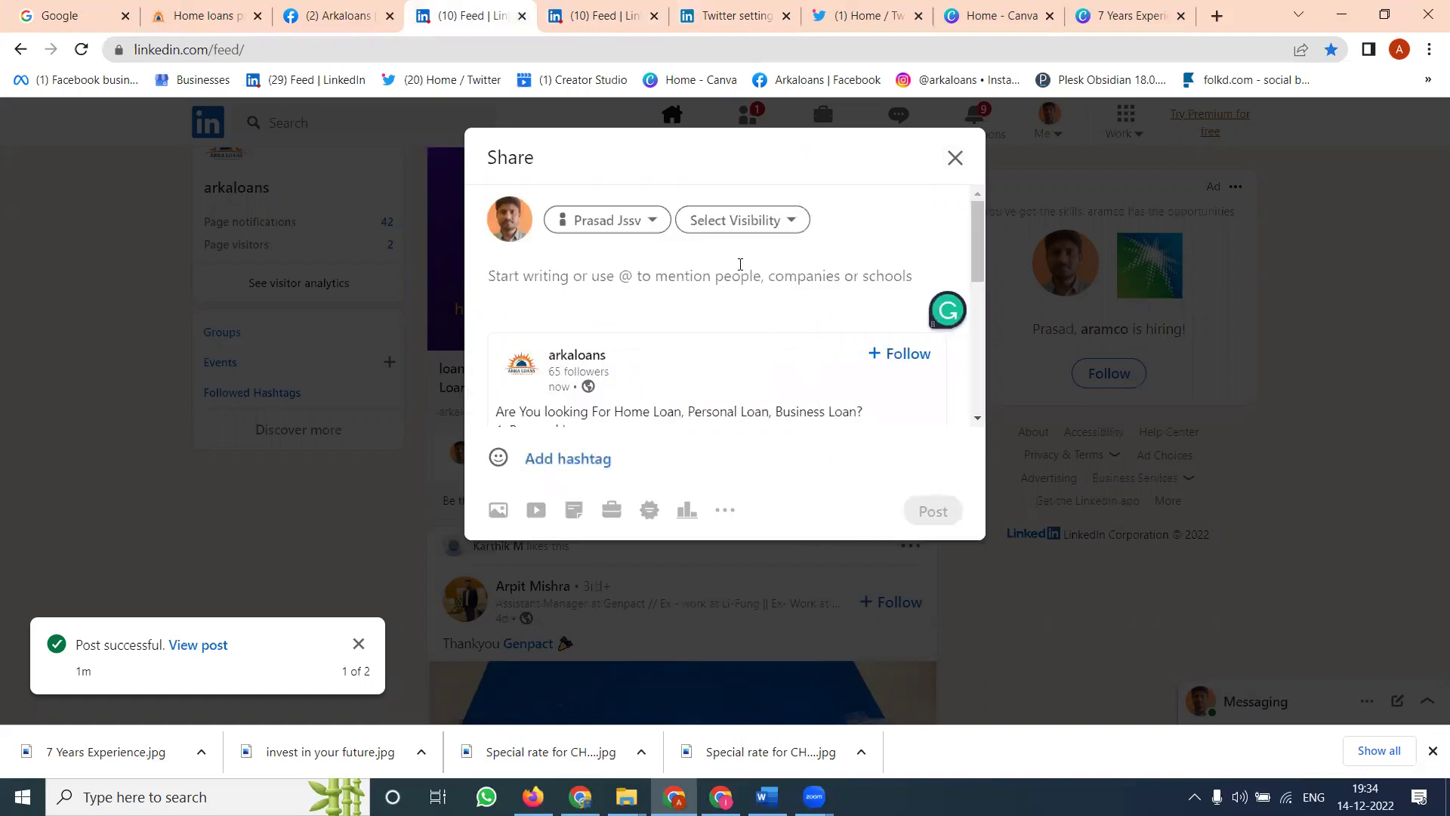
click(81, 49)
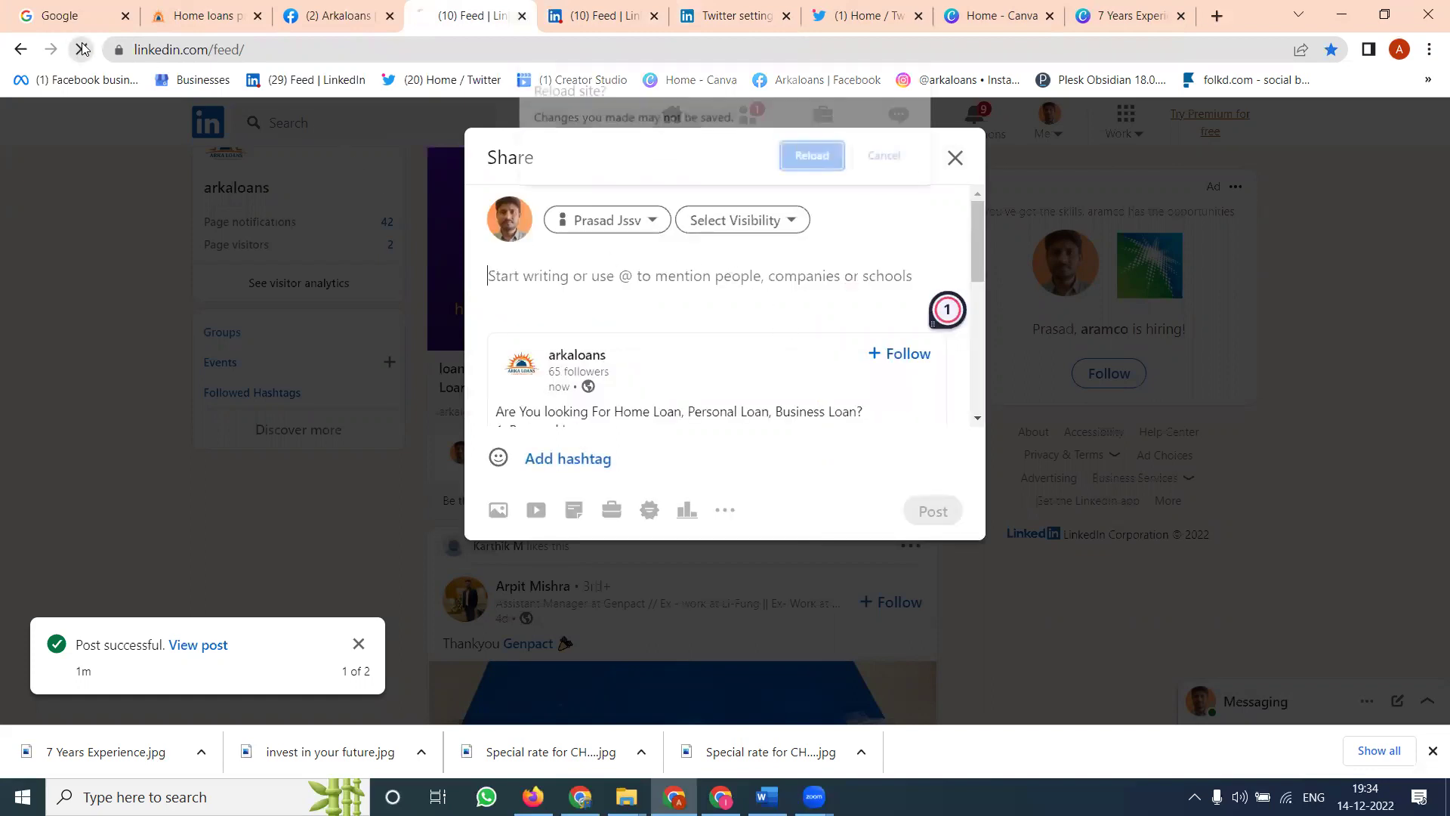
click(908, 154)
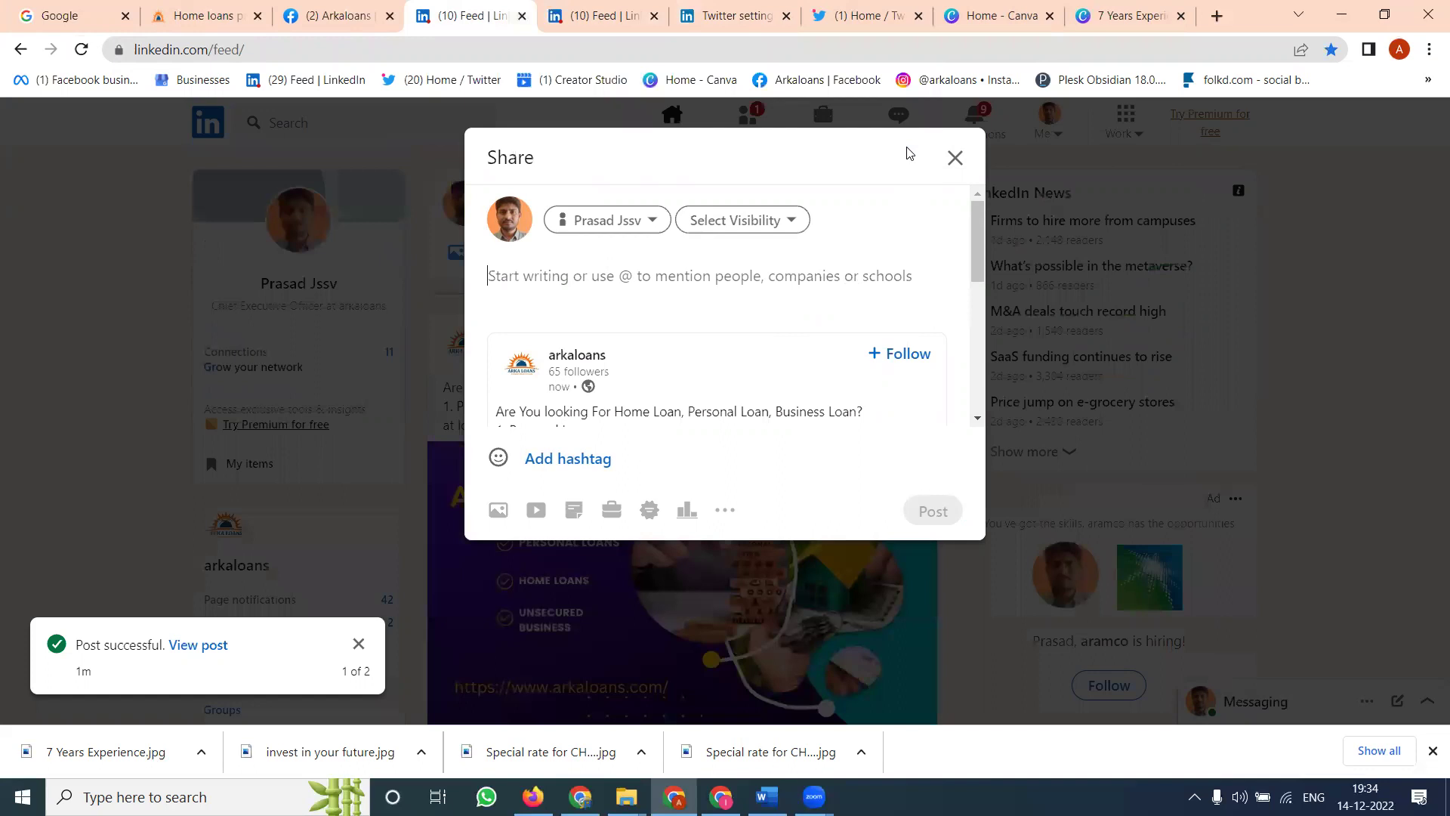
- Refresh the feed in the second LinkedIn tab and start a new post there
click(620, 22)
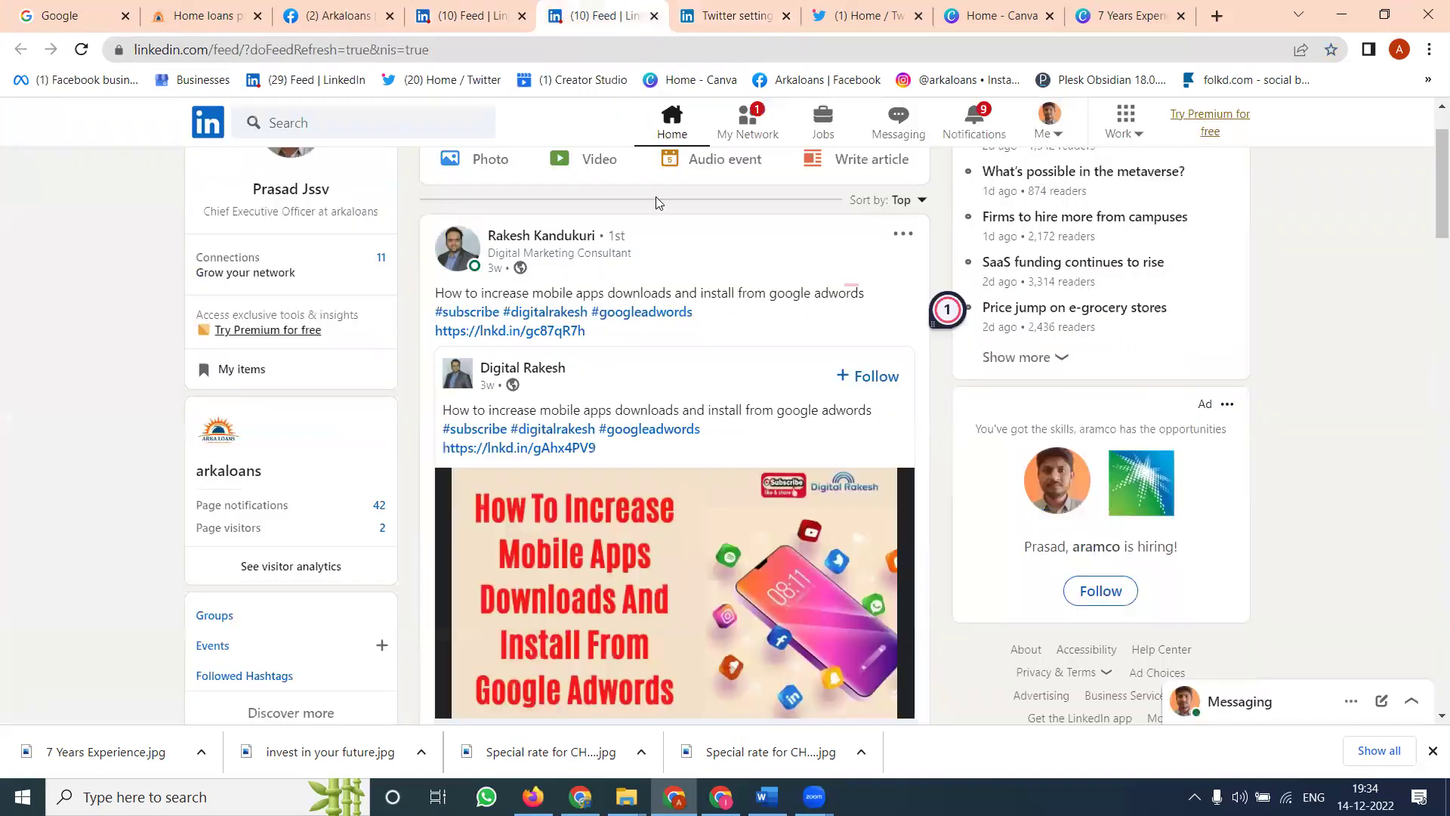
scroll(680, 282, down, 10)
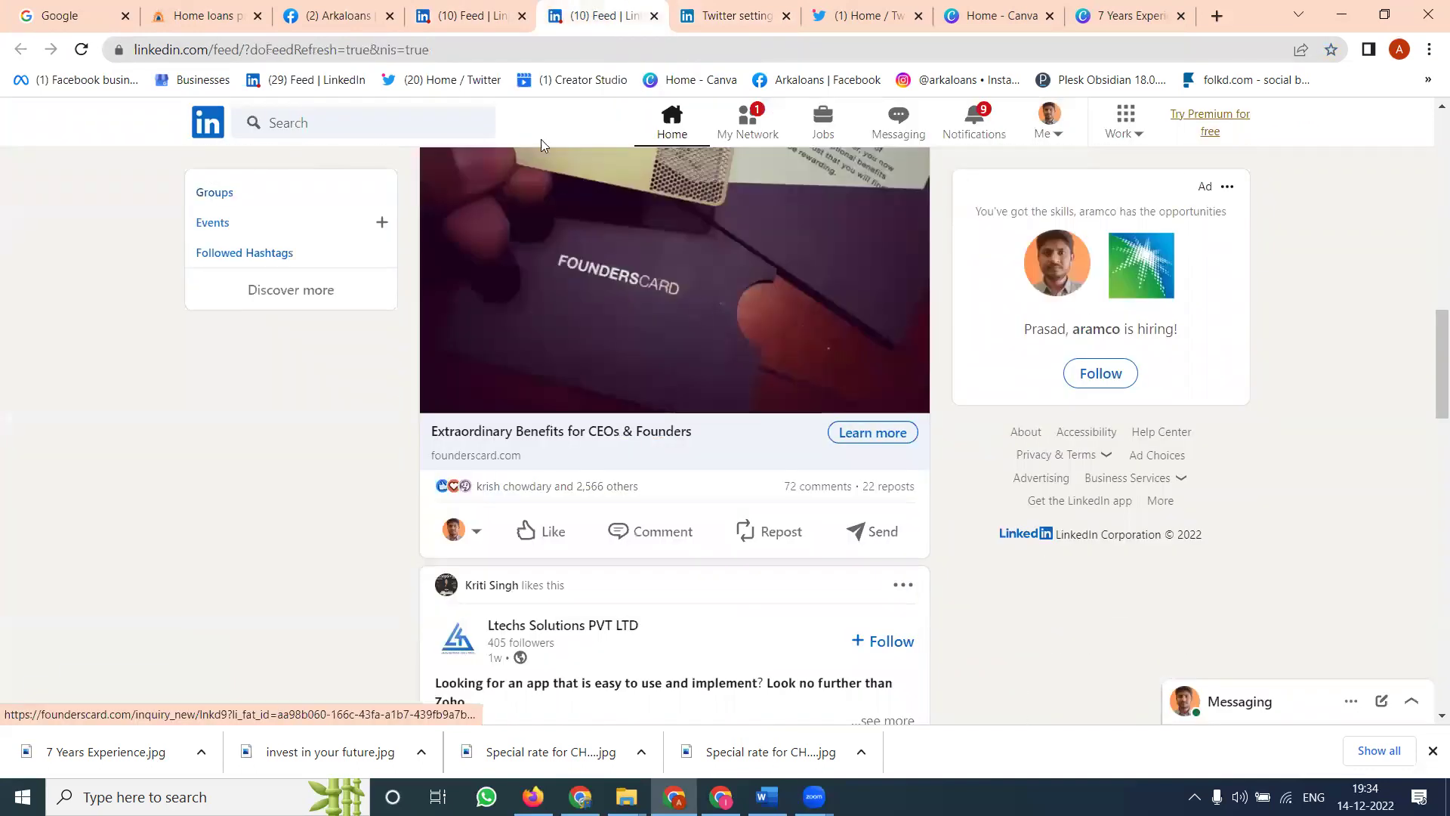
click(665, 127)
click(655, 212)
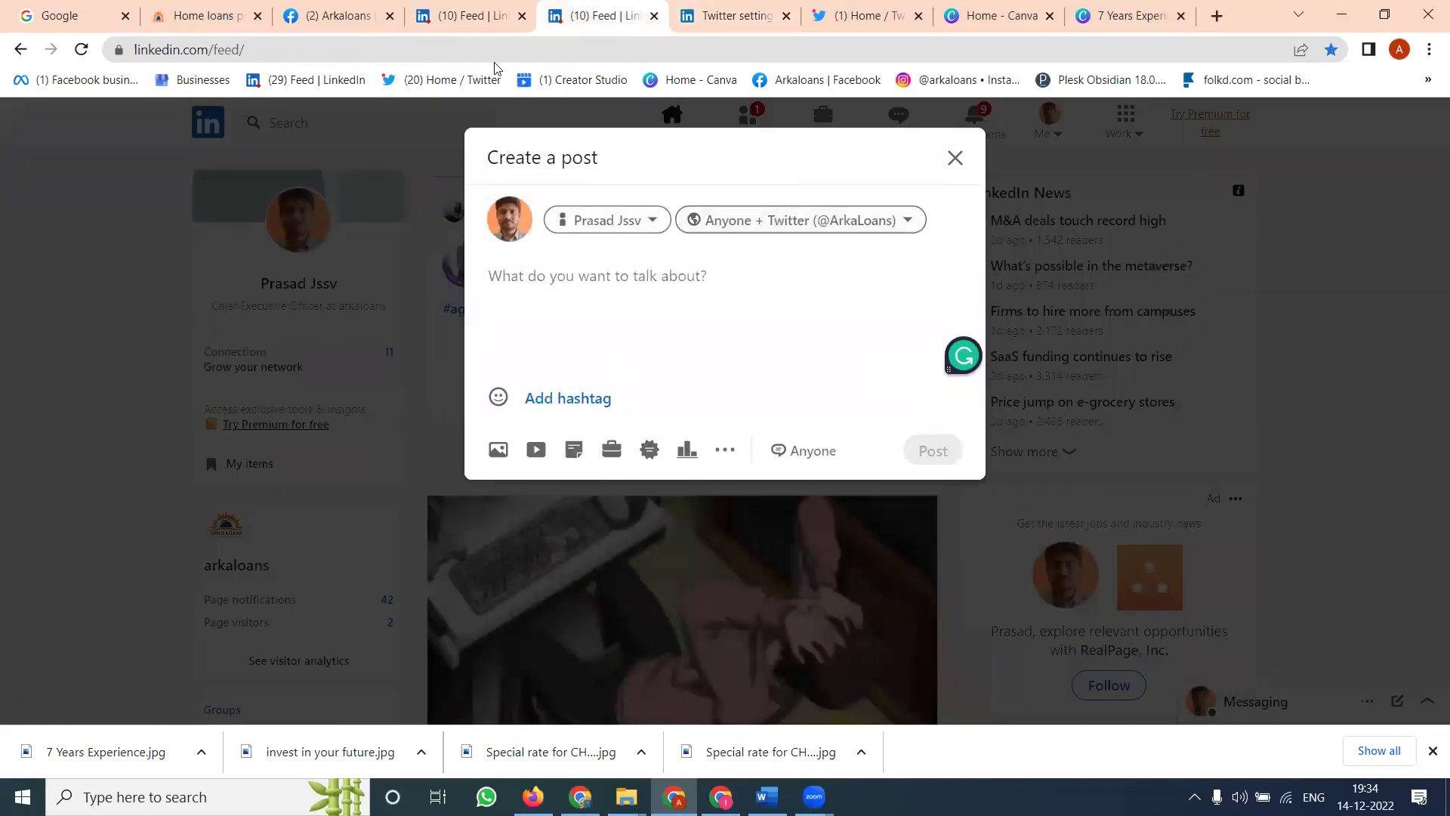
- Reload the first LinkedIn tab to discard the reshare draft, and look through the feed for the published arkaloans post
click(467, 13)
click(81, 49)
click(799, 199)
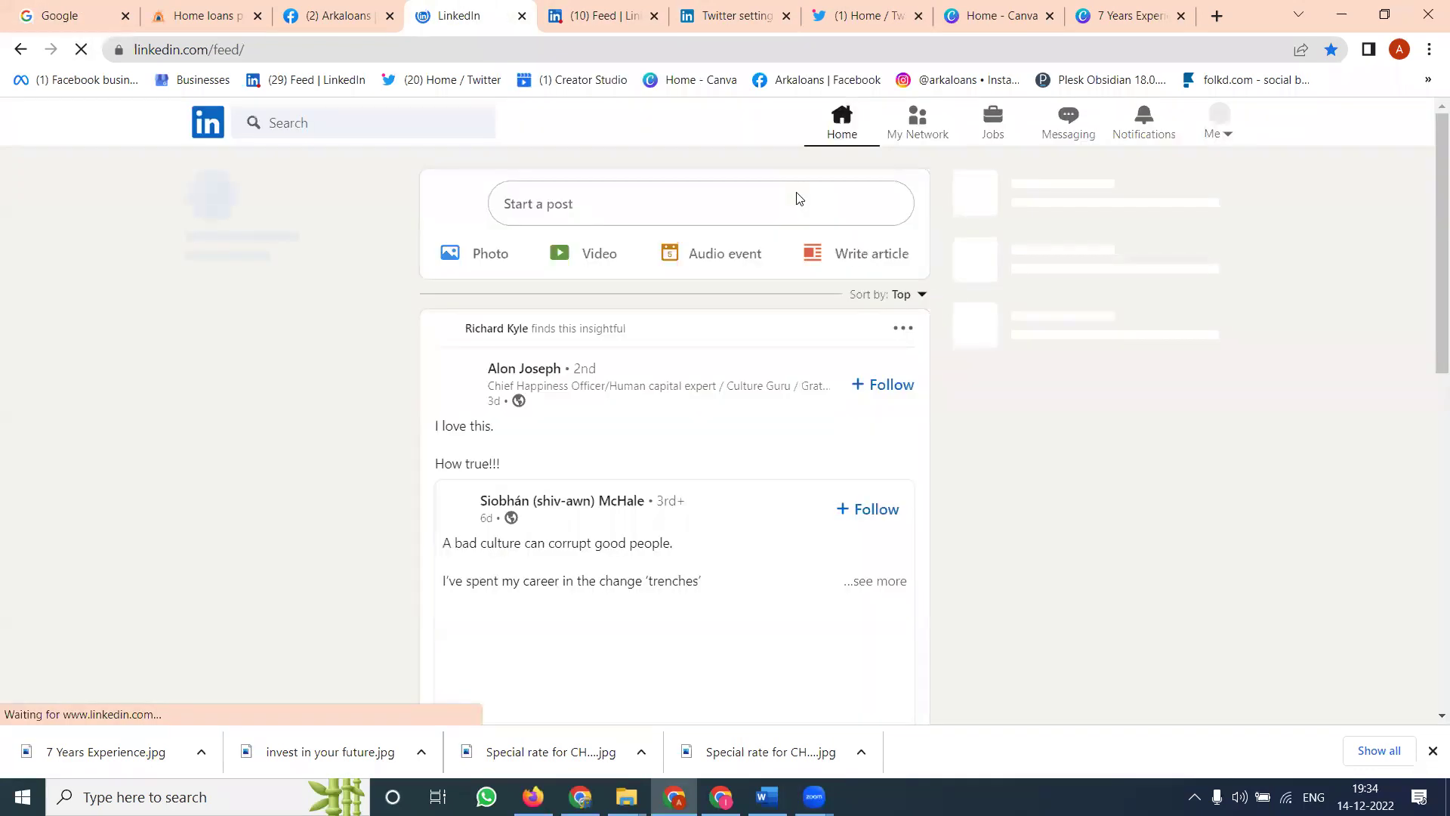
scroll(786, 313, down, 4)
scroll(786, 313, down, 20)
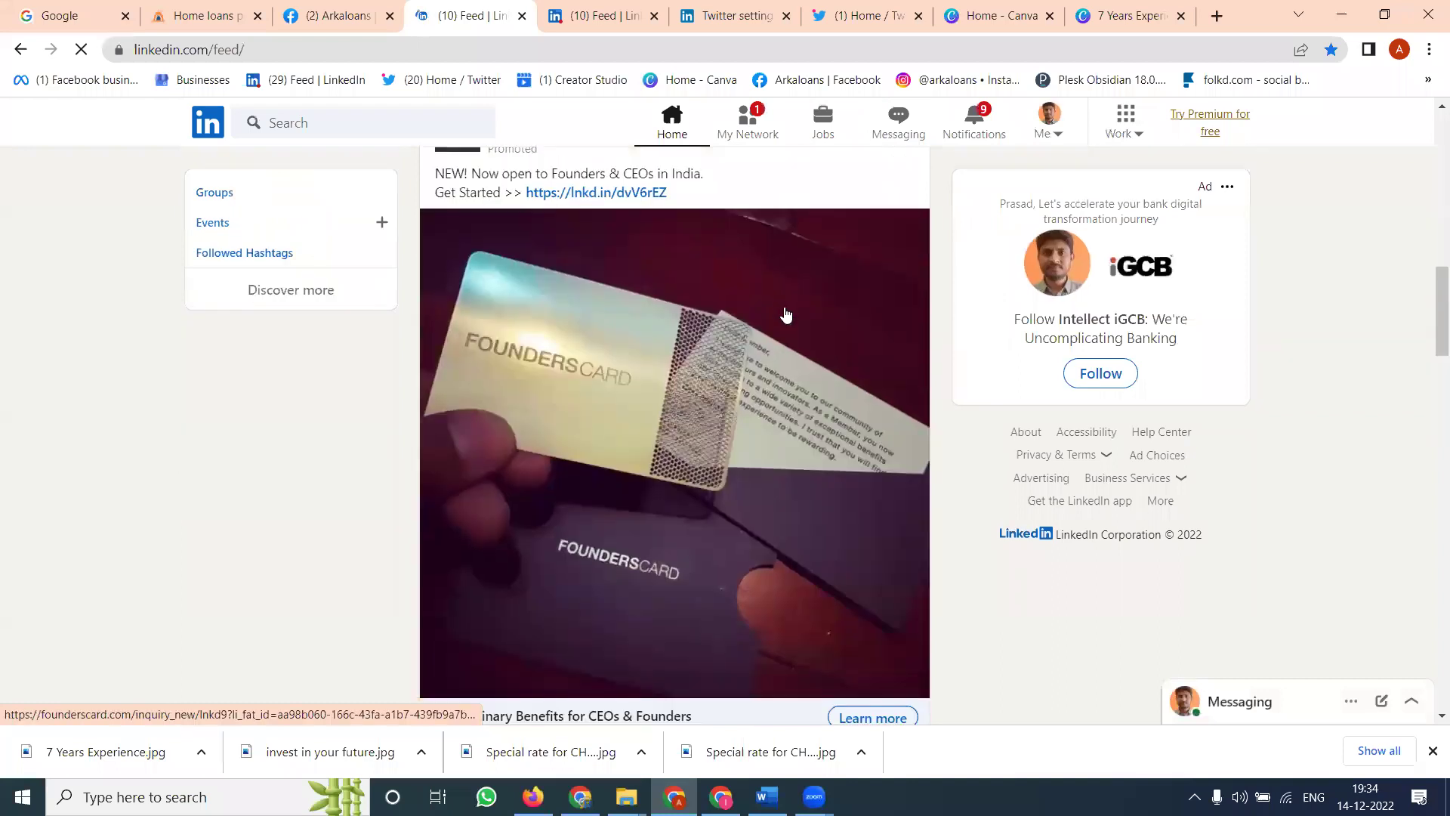
scroll(786, 313, down, 20)
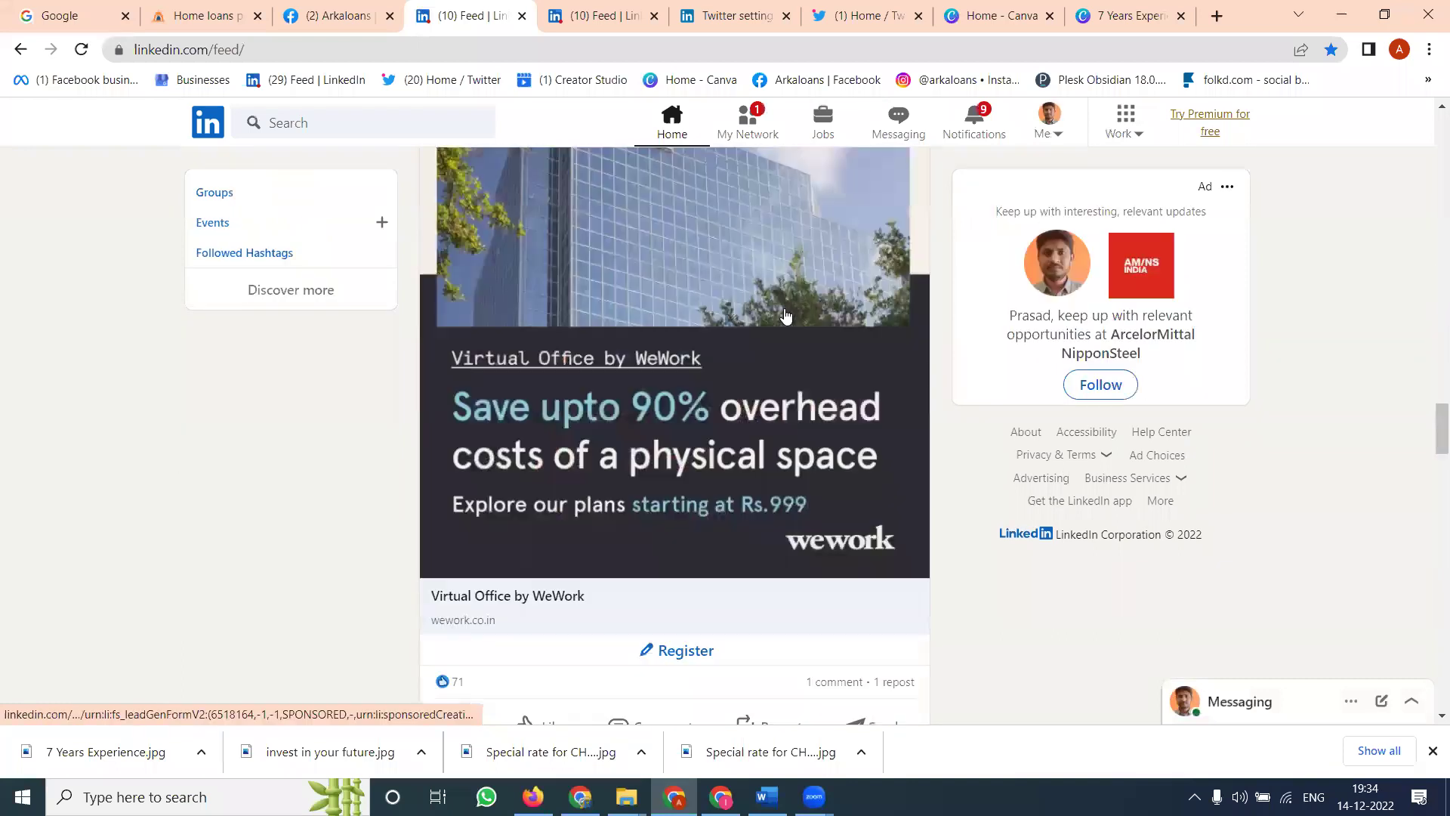
scroll(785, 315, down, 20)
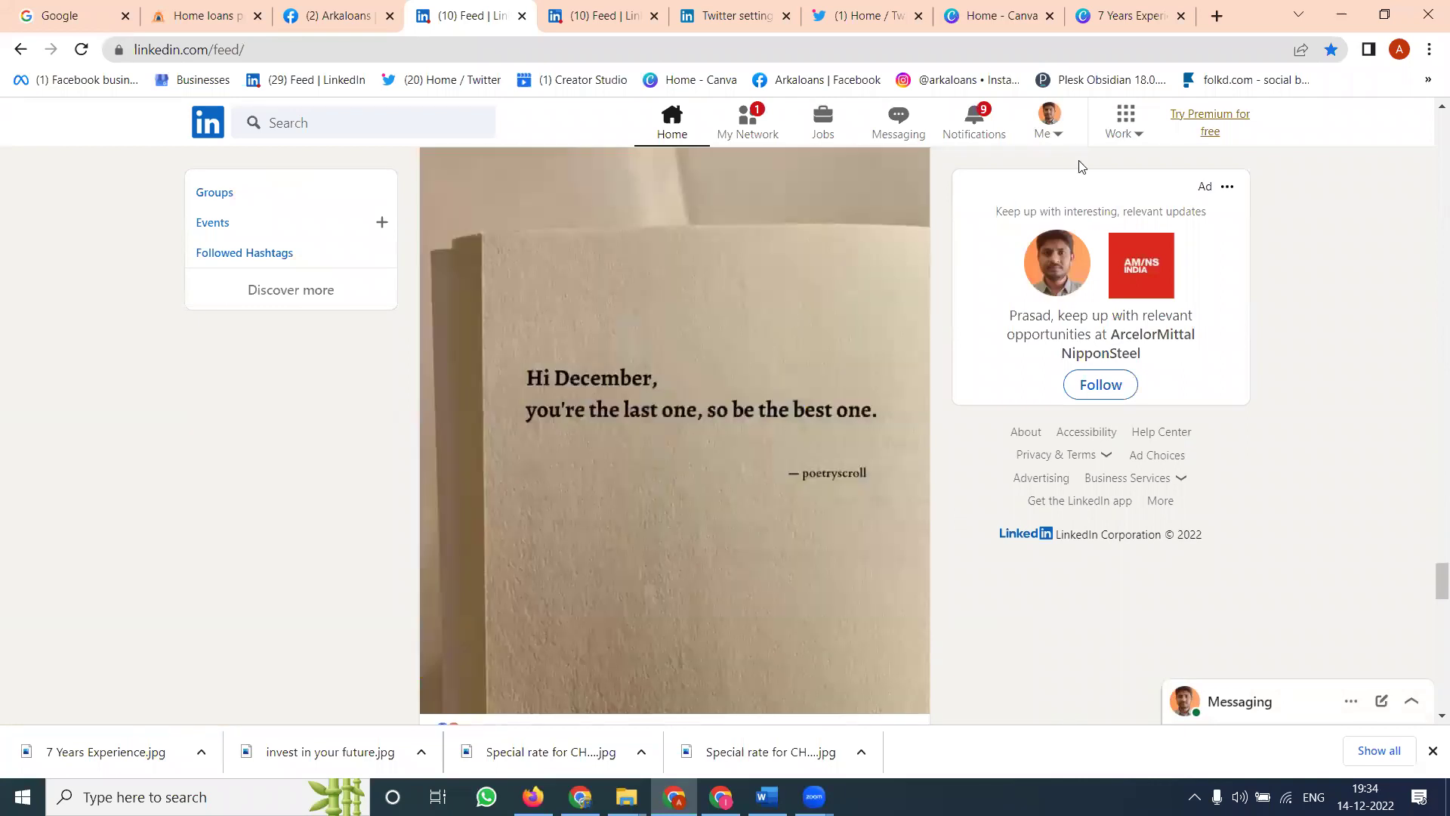
- Open the profile's posts and activity and look through the recent posts for the new arkaloans post
click(1061, 136)
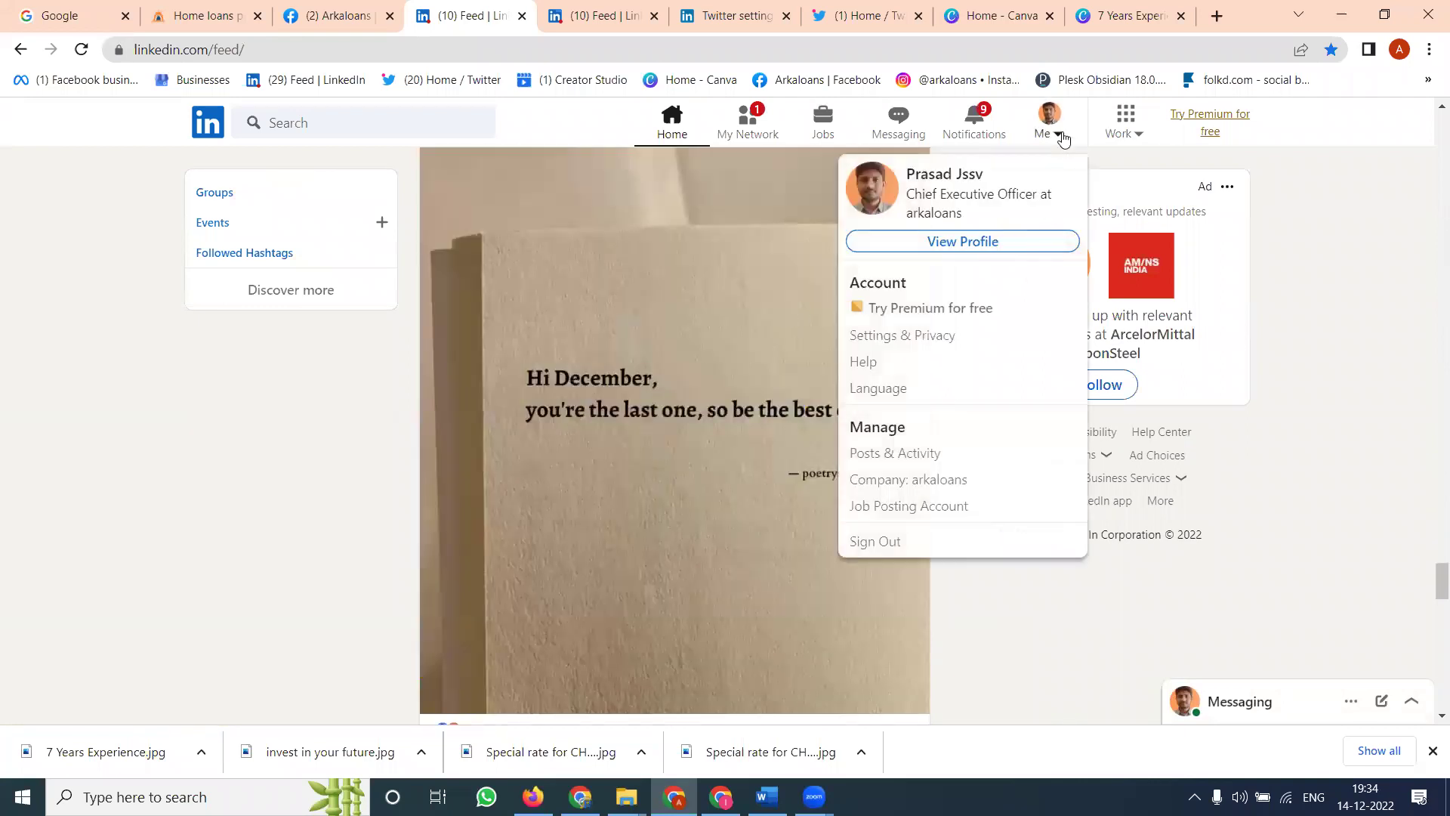
click(931, 458)
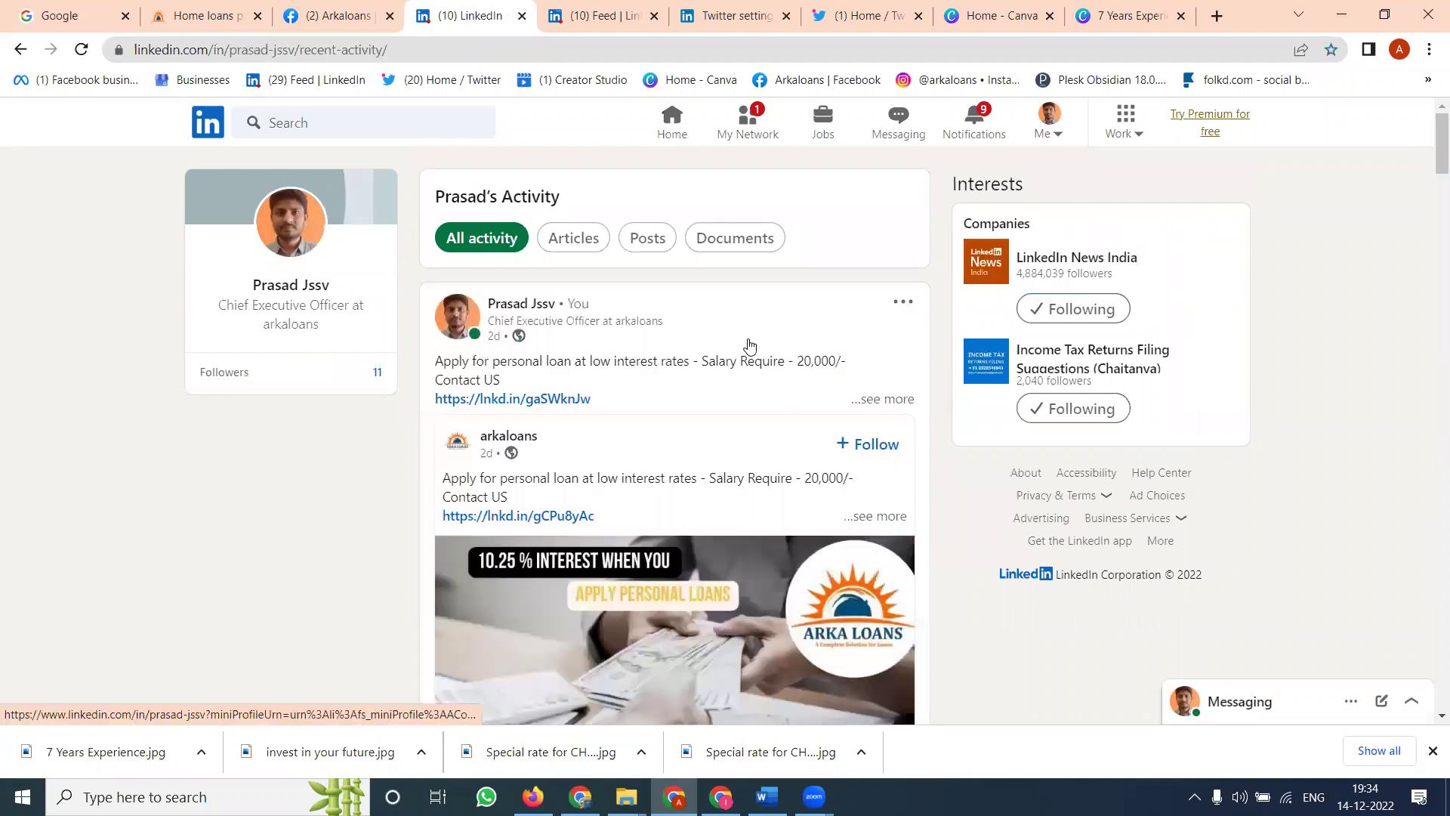
scroll(748, 346, down, 5)
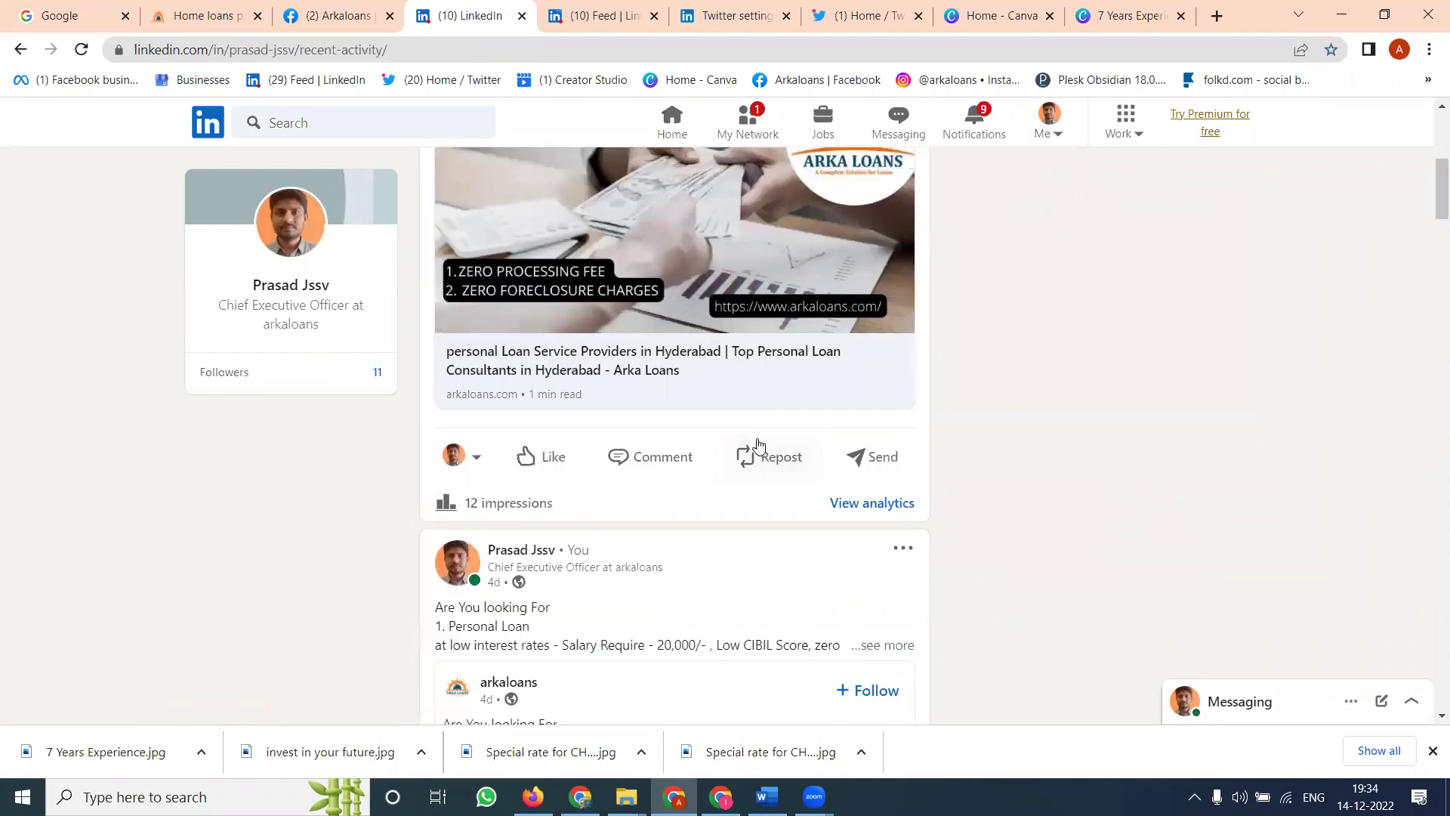
scroll(755, 450, up, 5)
scroll(648, 399, down, 10)
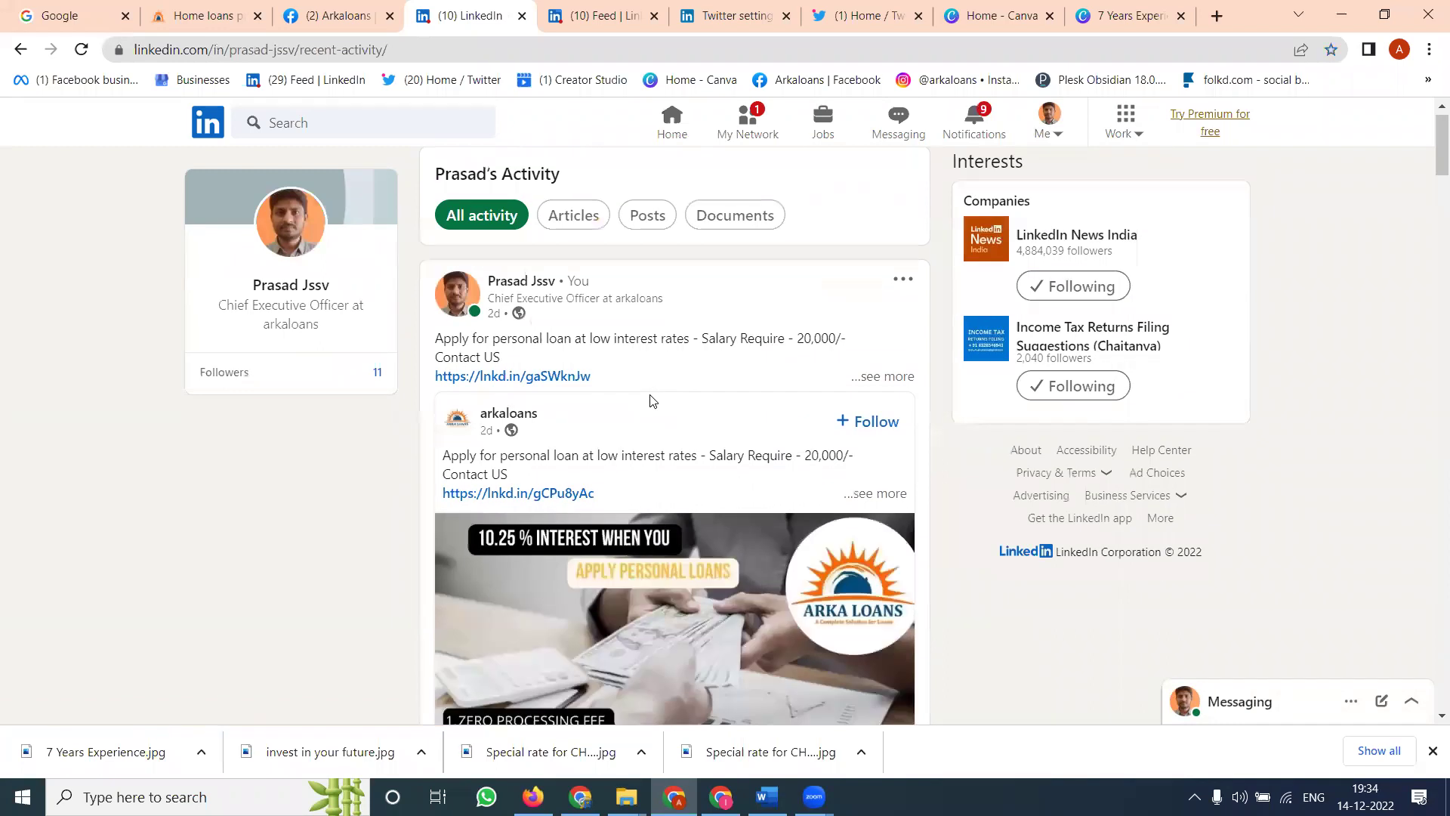
scroll(650, 393, down, 10)
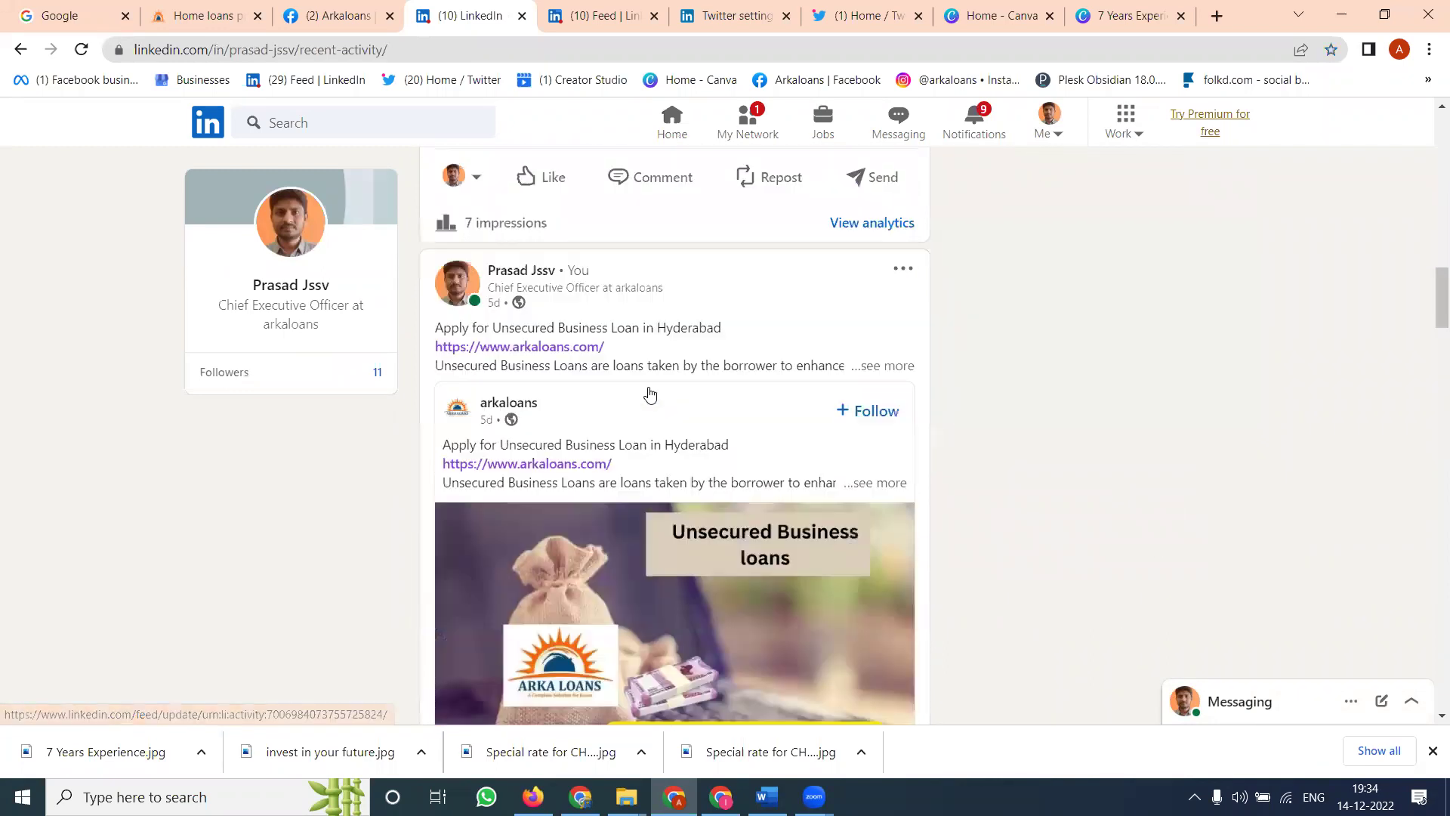
scroll(650, 393, up, 10)
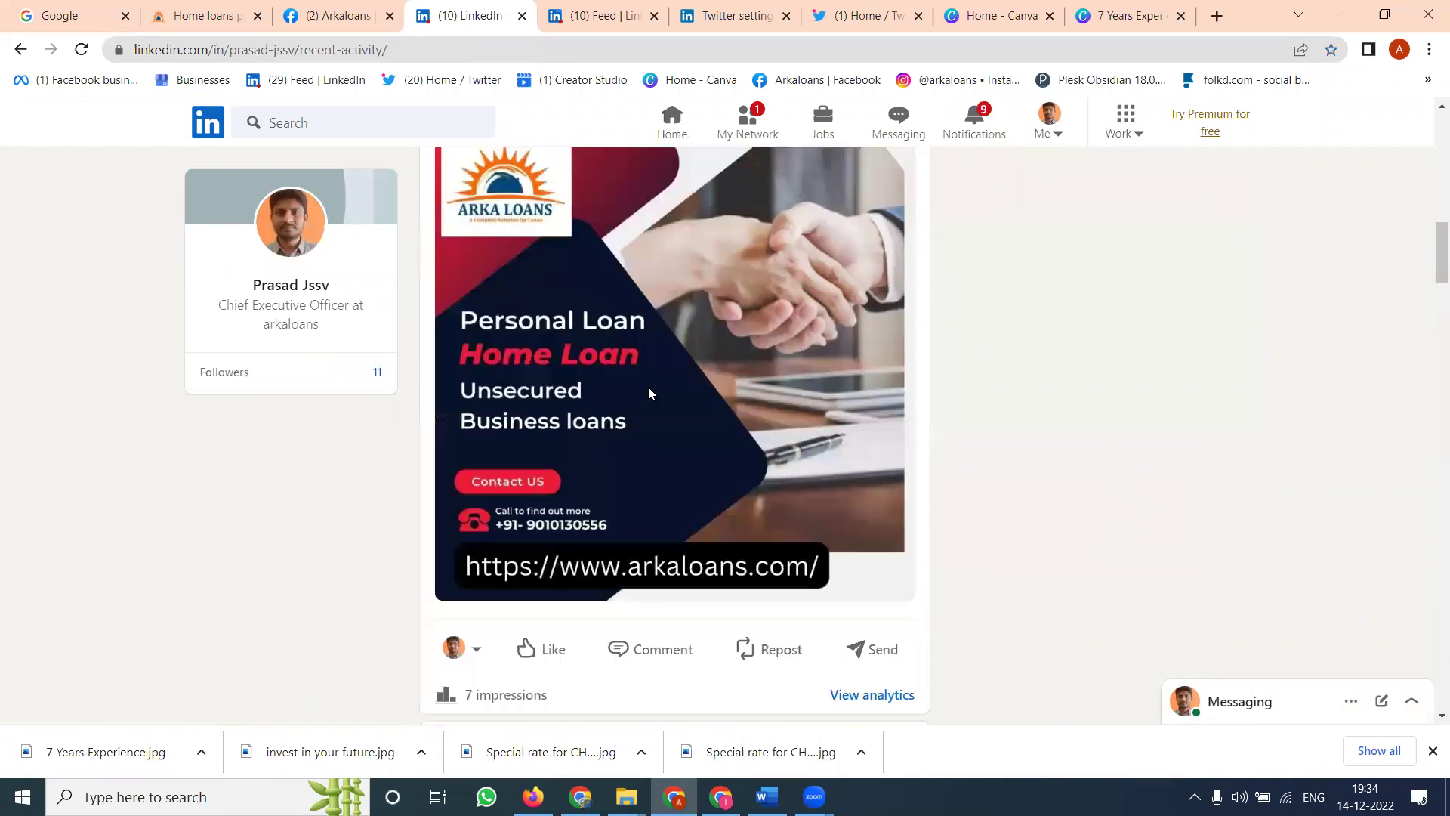
scroll(650, 392, up, 10)
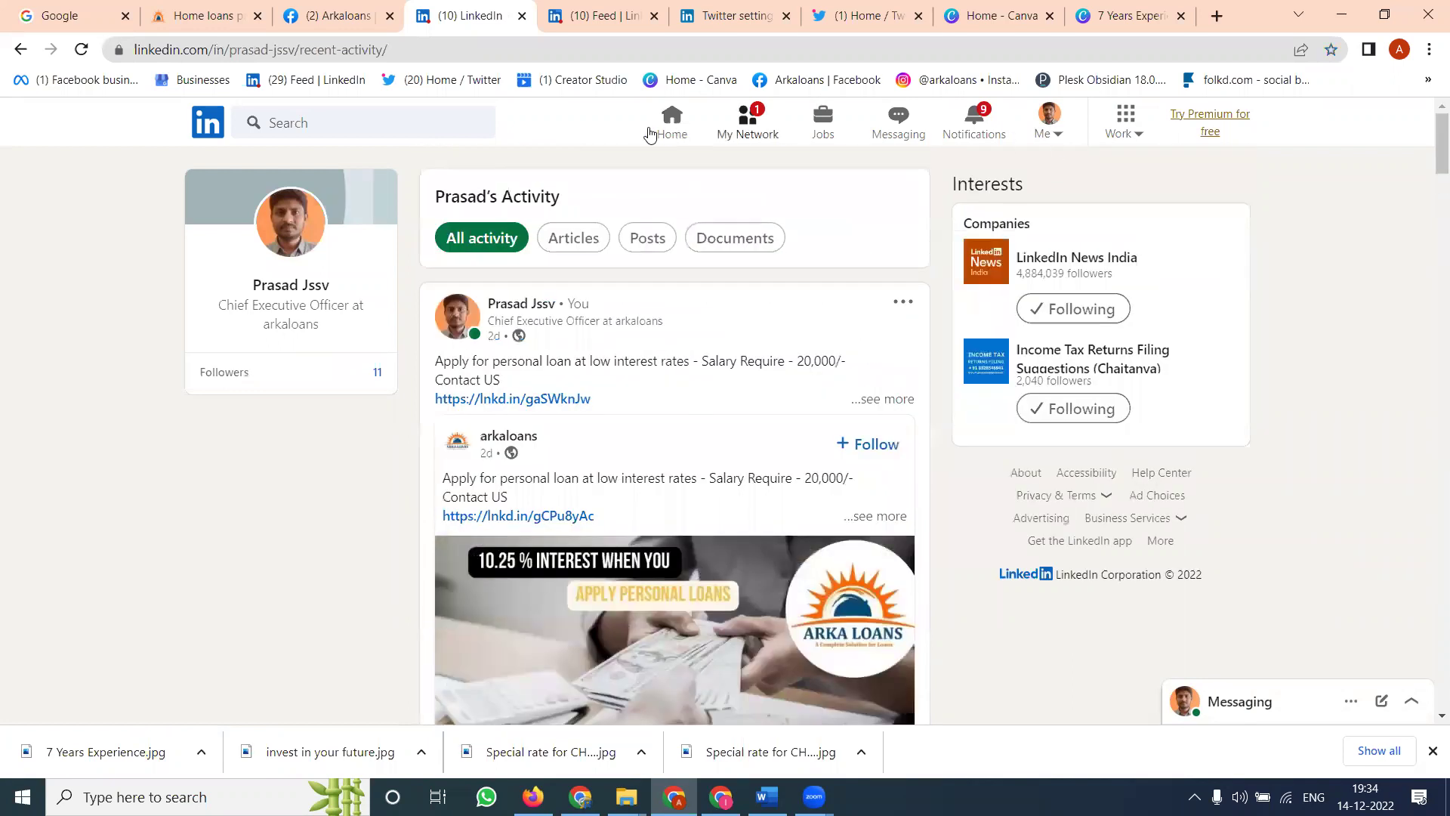
- Return to the LinkedIn home feed and start a new post from the personal profile
click(674, 130)
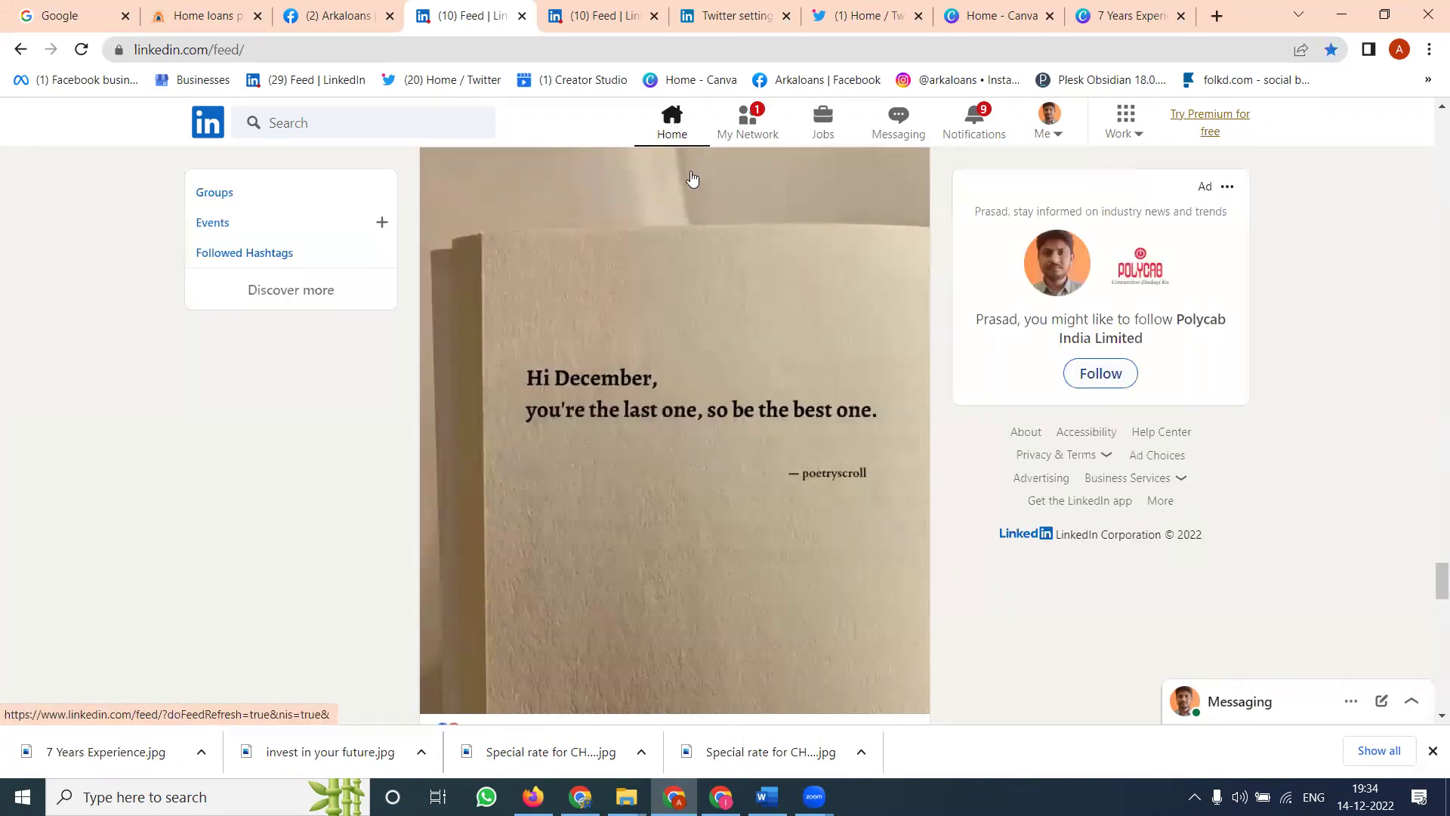
scroll(747, 278, up, 5)
scroll(750, 278, up, 10)
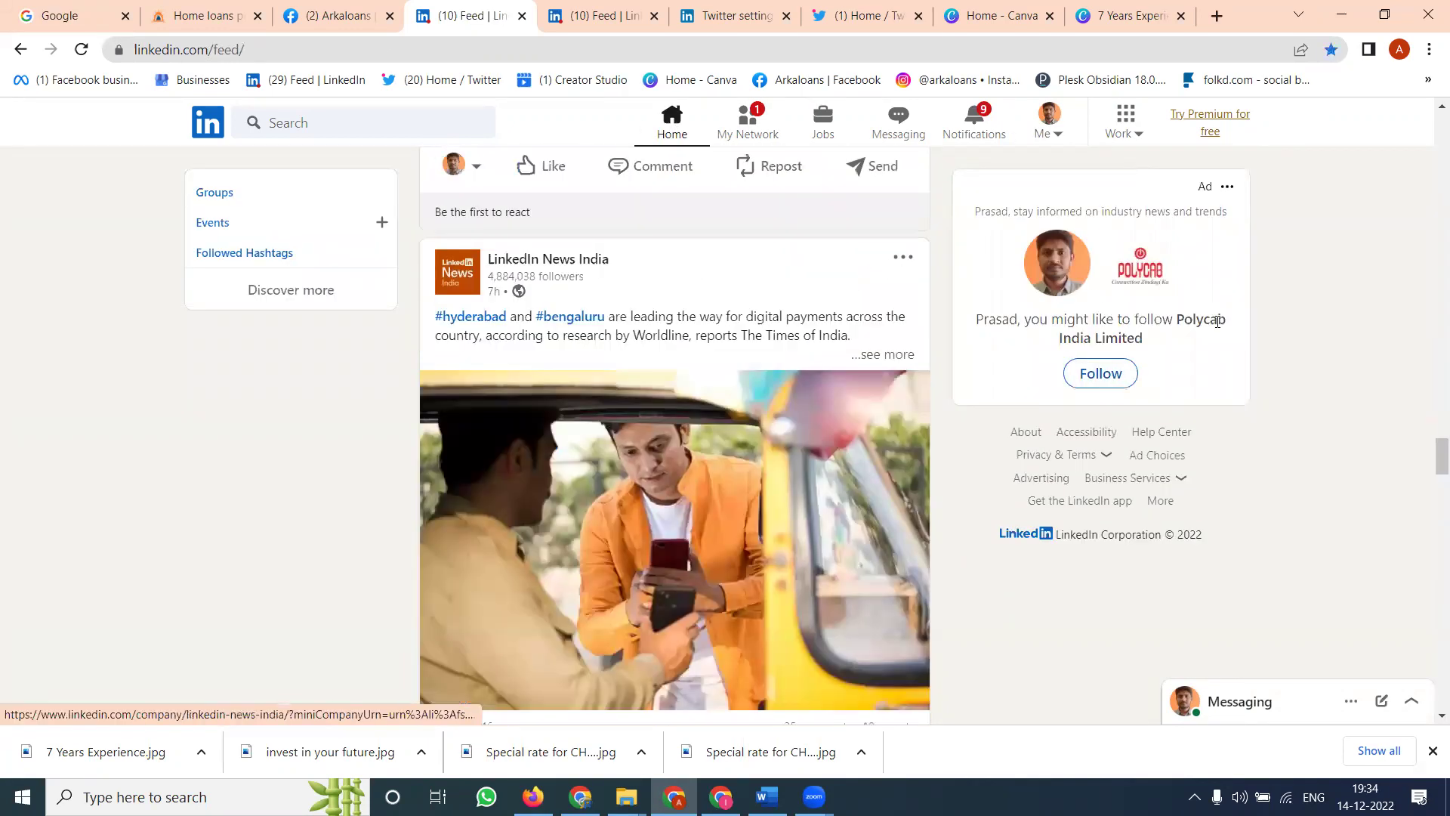
drag(1430, 456, 1413, 129)
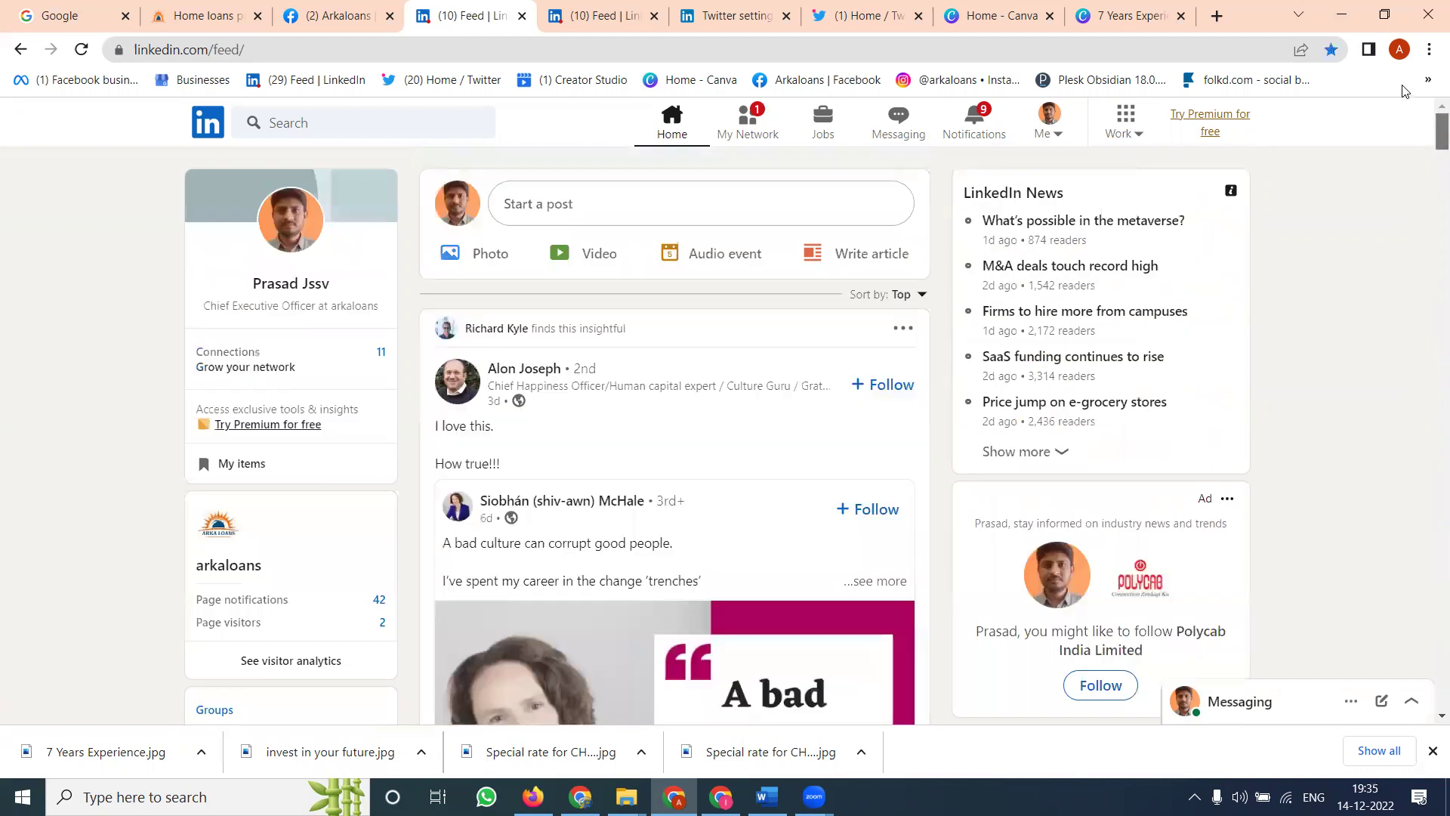
click(712, 201)
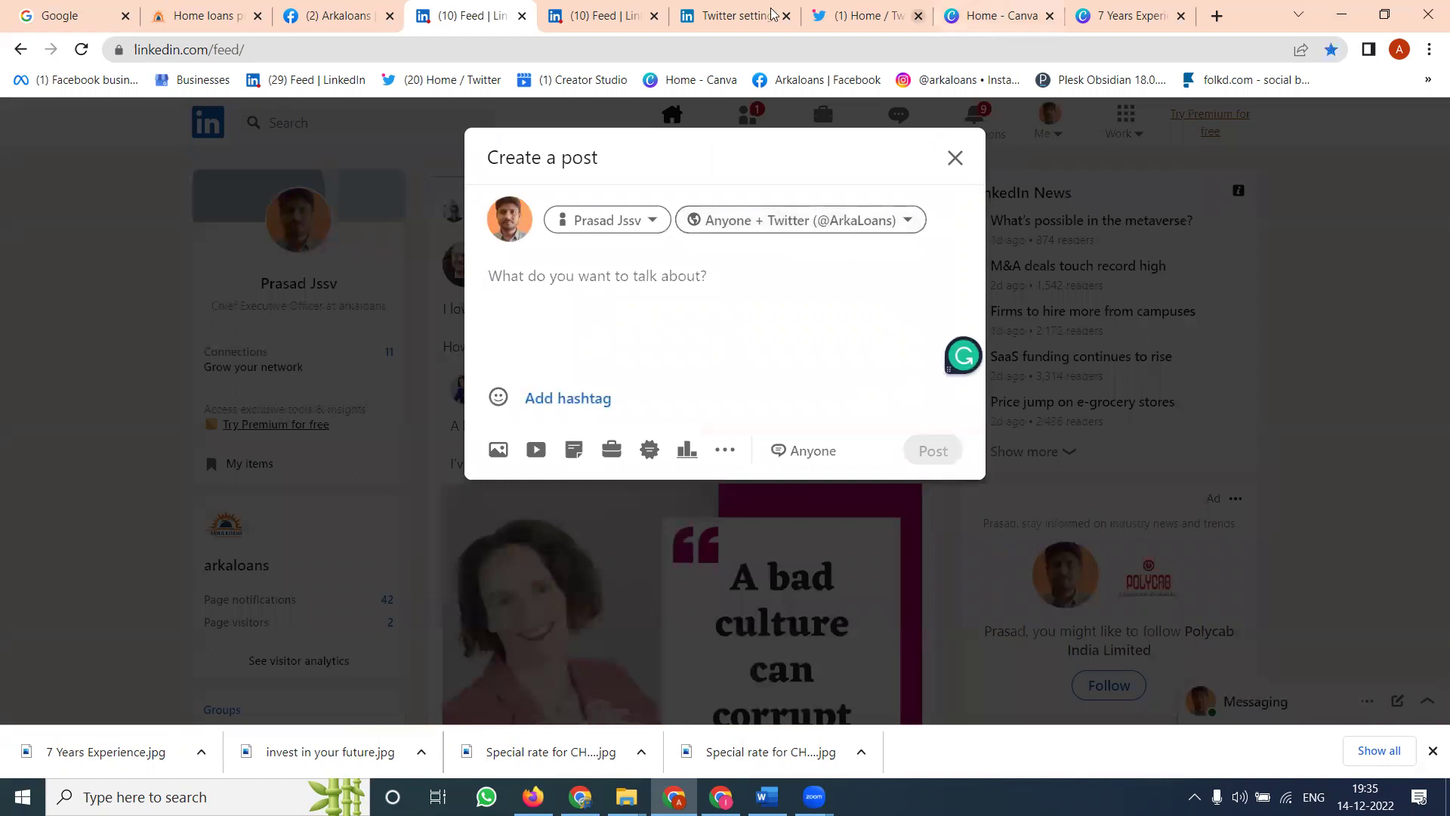
- Discard the duplicate empty post draft in the second LinkedIn feed tab, keeping the draft in the first
click(600, 16)
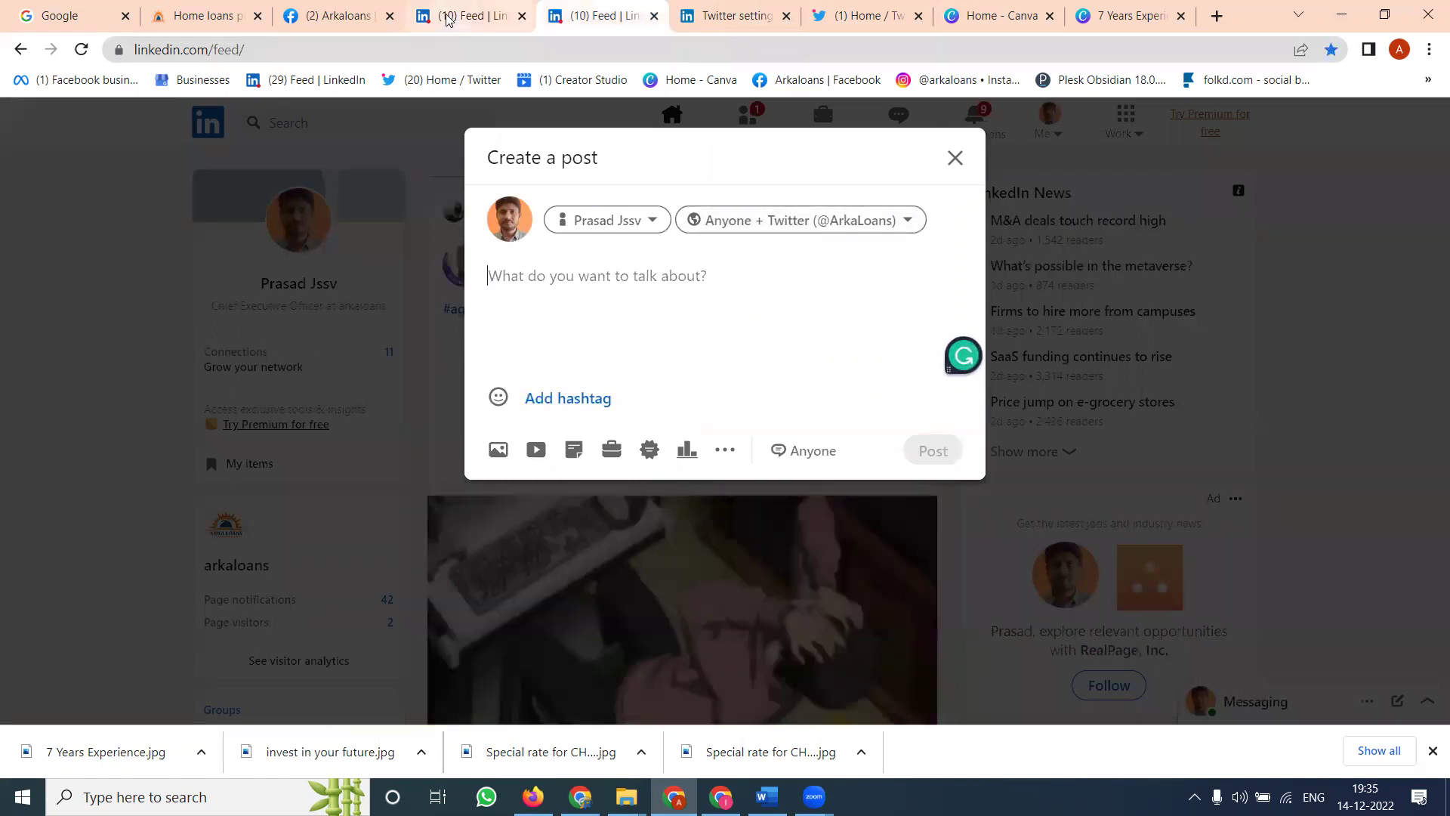
click(448, 18)
click(593, 19)
click(1024, 140)
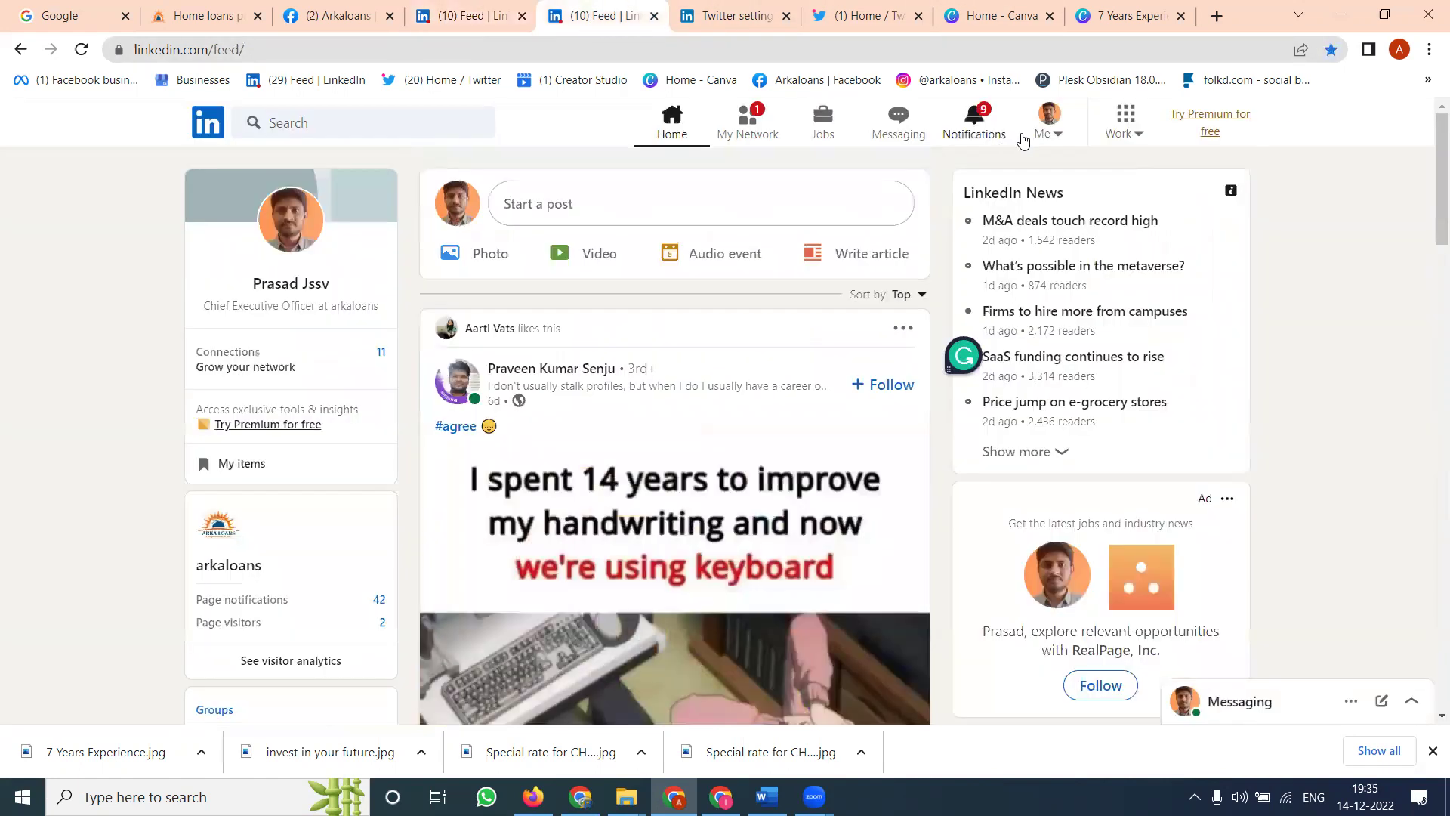
- Open the arkaloans company page and copy the link to its newly published Arka Loans post
click(1046, 125)
click(948, 480)
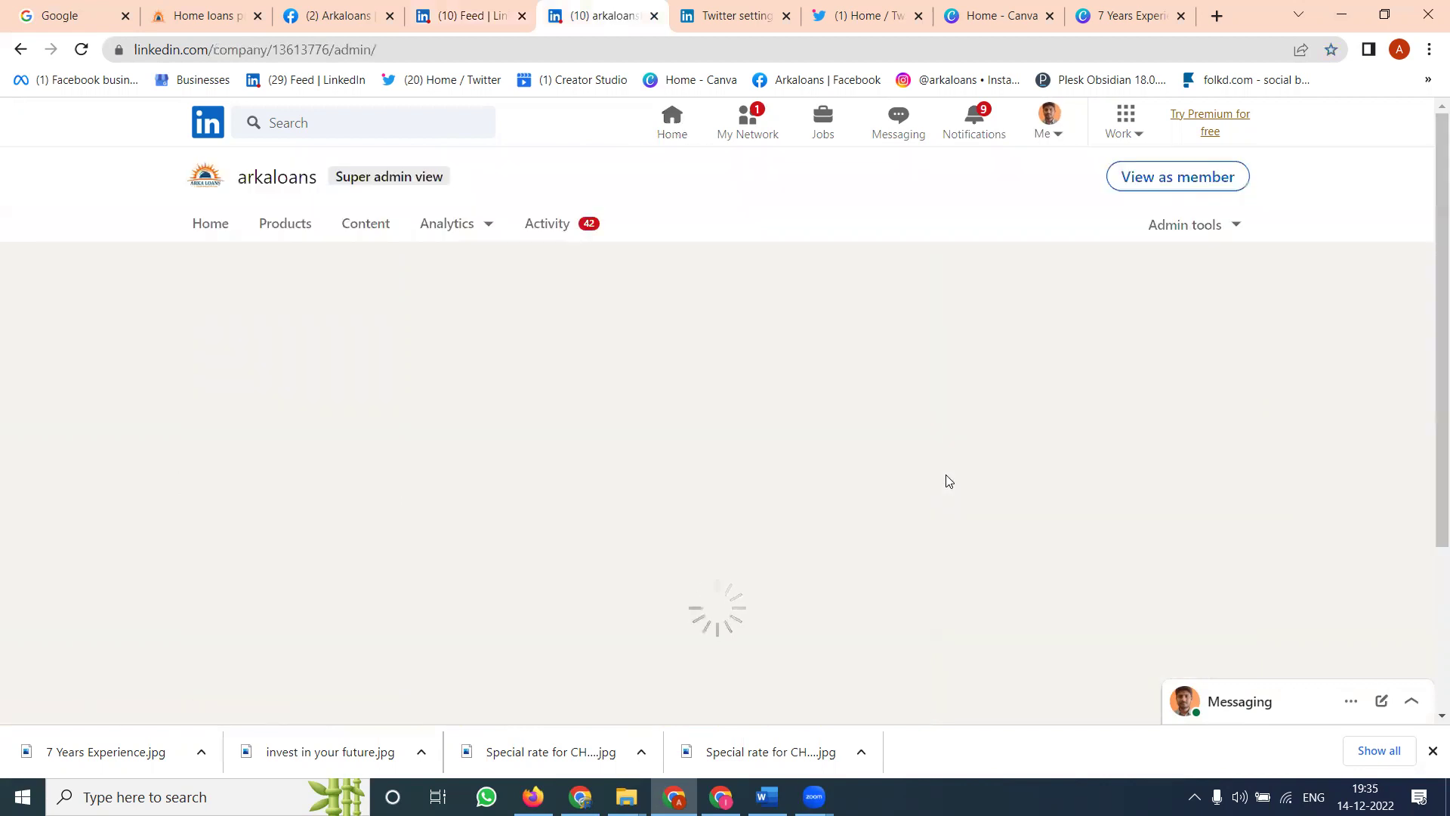
scroll(948, 481, down, 15)
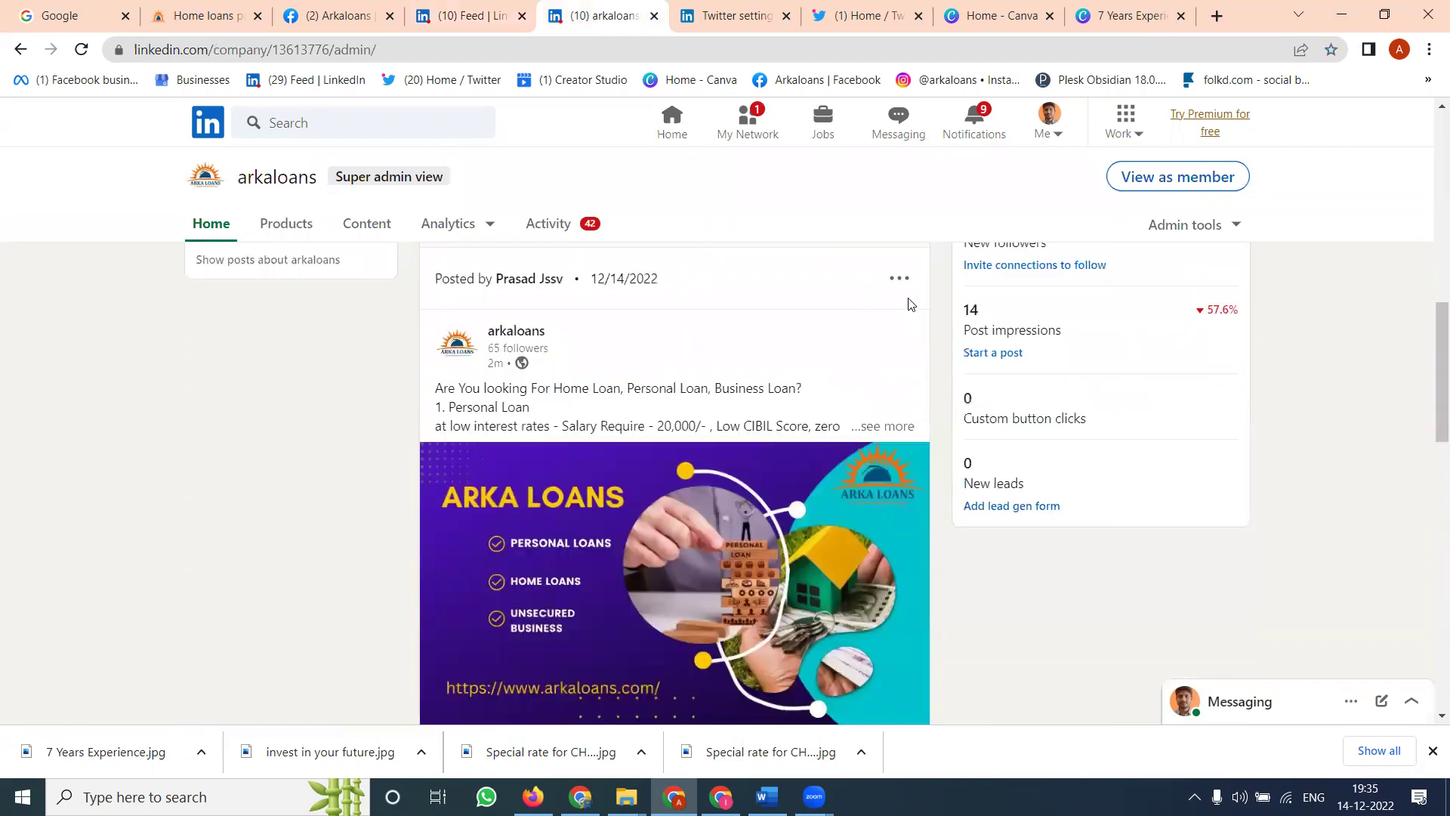
click(899, 278)
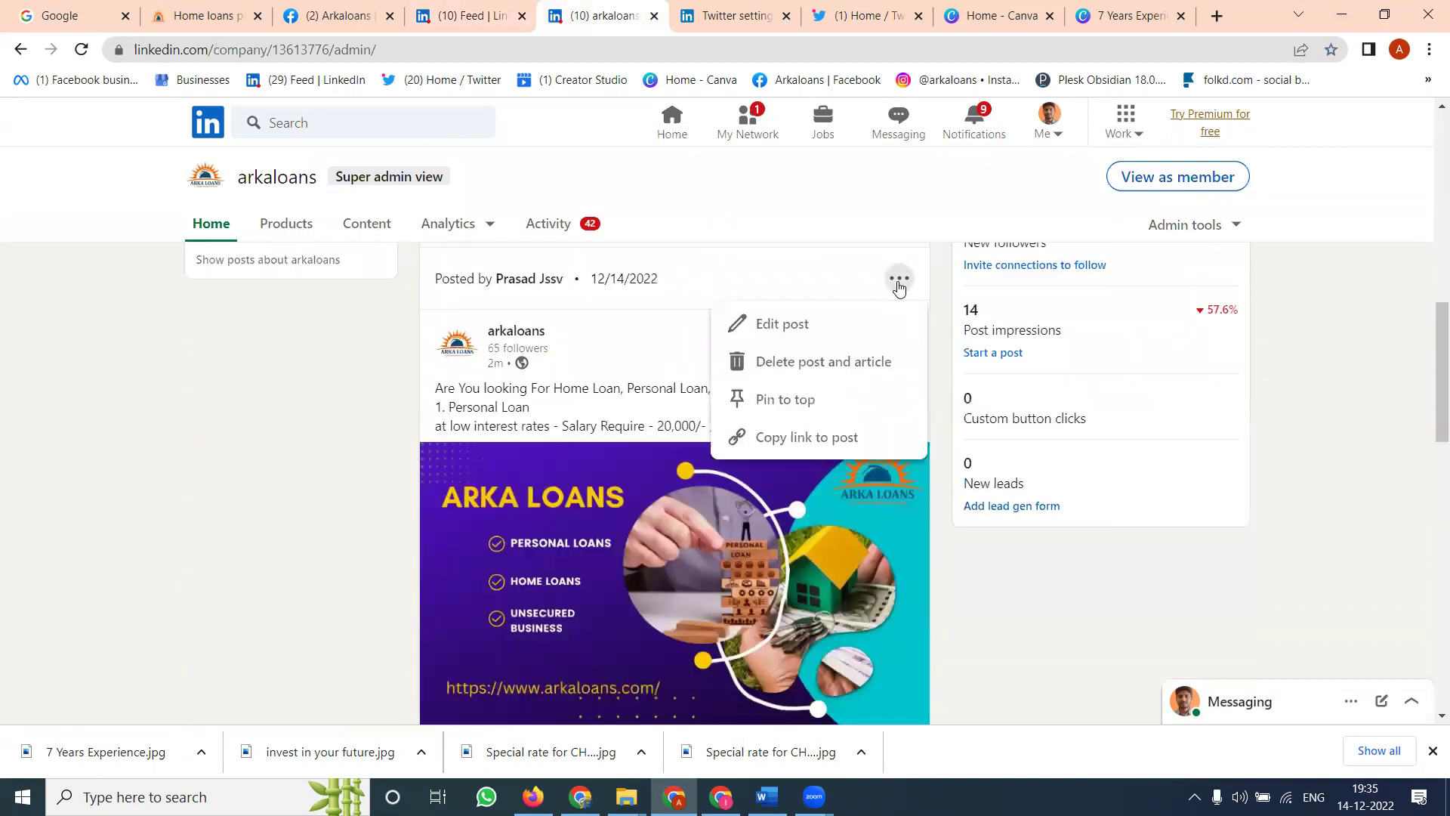
click(844, 451)
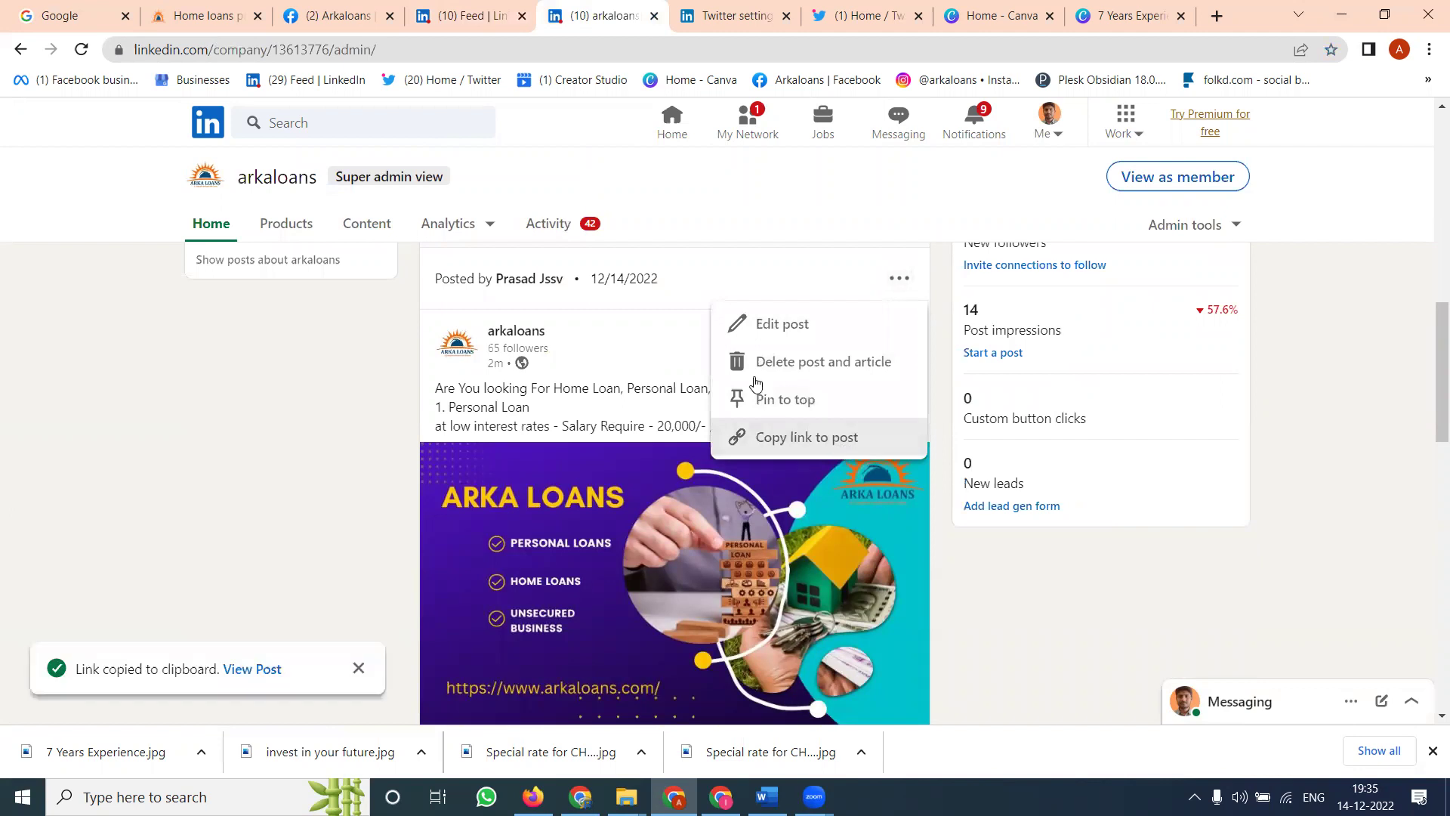
- Paste the copied post link into the draft in the first LinkedIn tab, leaving blank lines above it
click(470, 16)
key(Return)
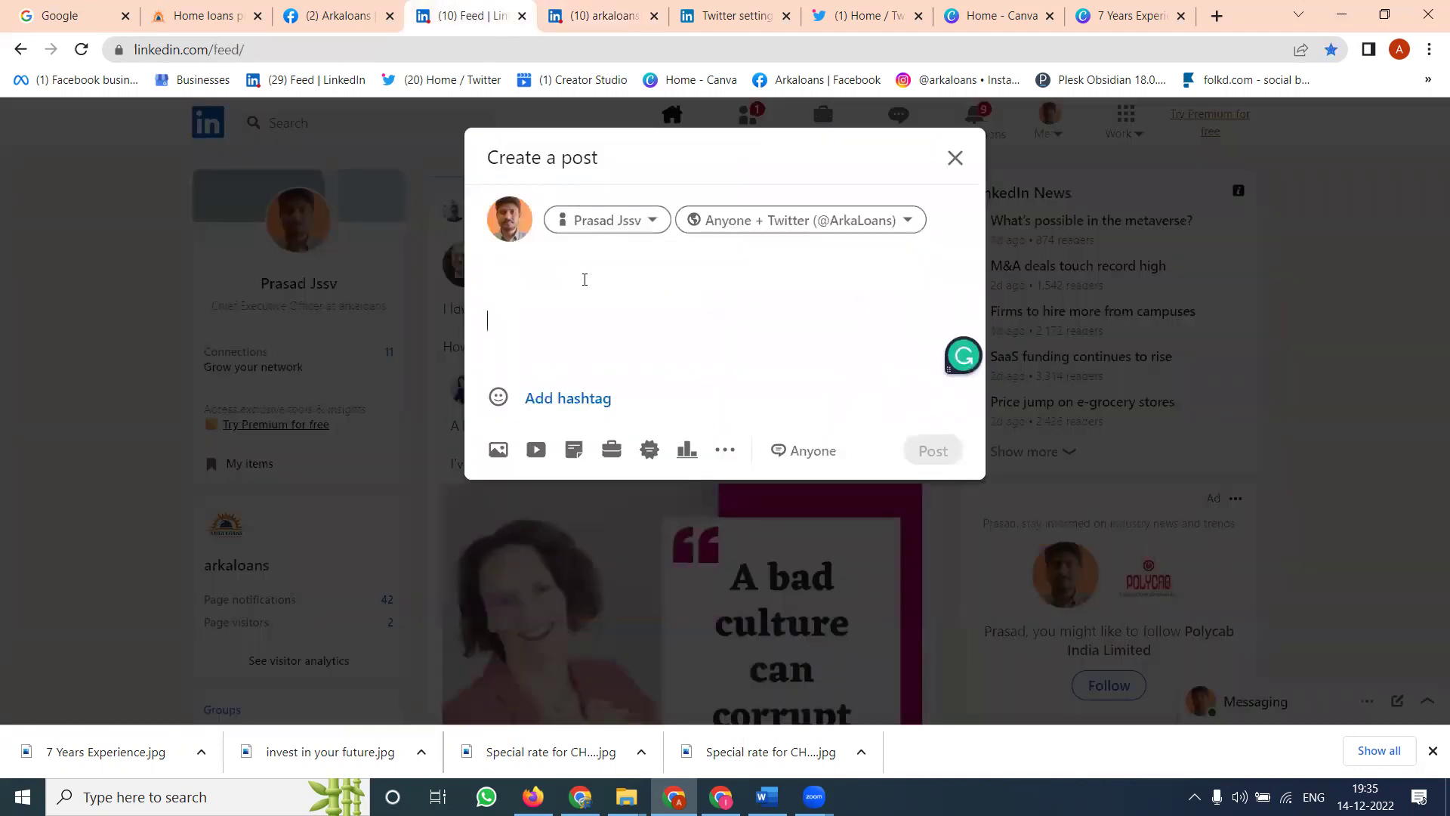
key(ctrl+v)
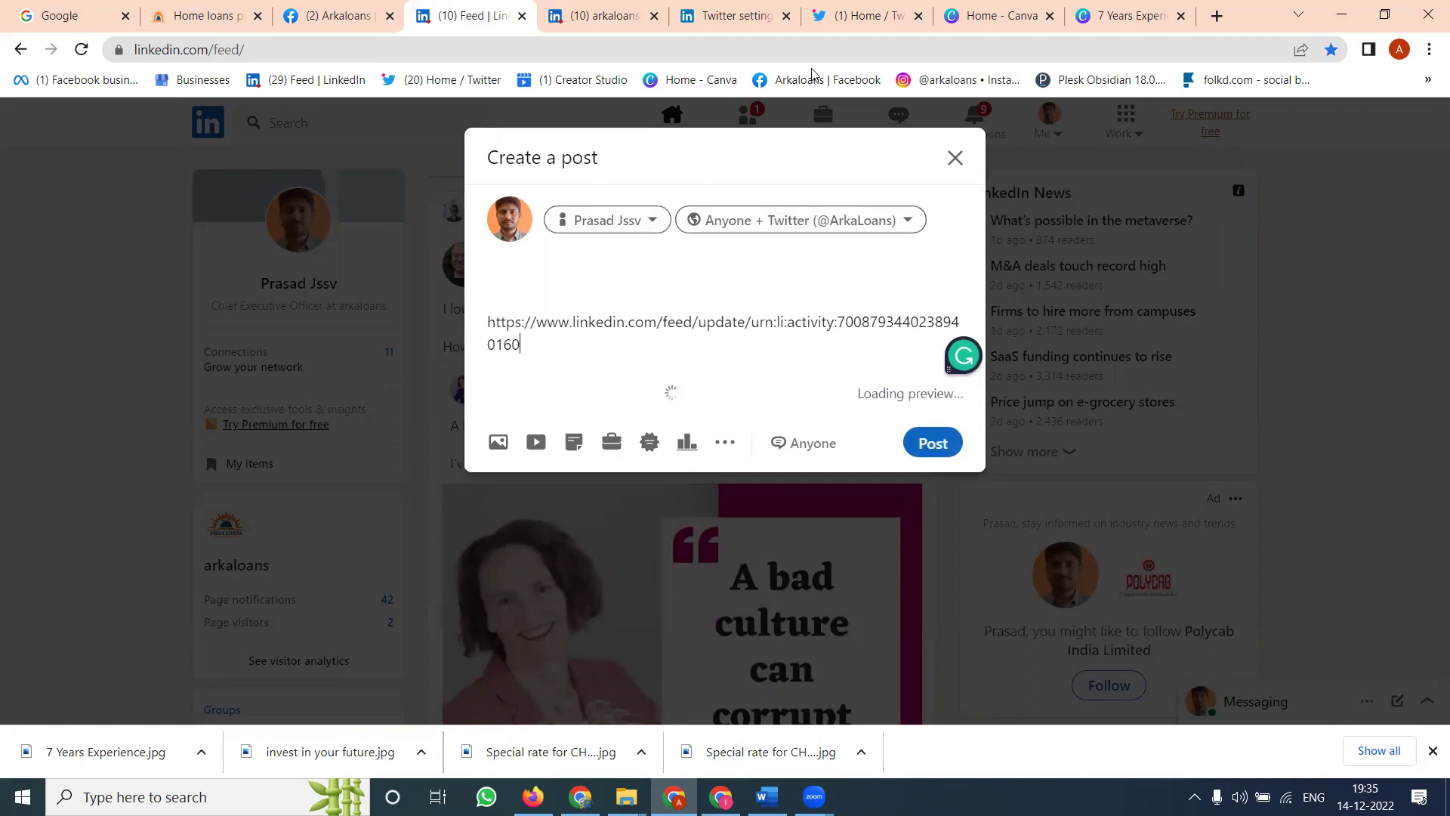
- Copy the loan offer text with its hashtags from the Arkaloans Facebook post and paste it above the link in the LinkedIn draft
click(318, 11)
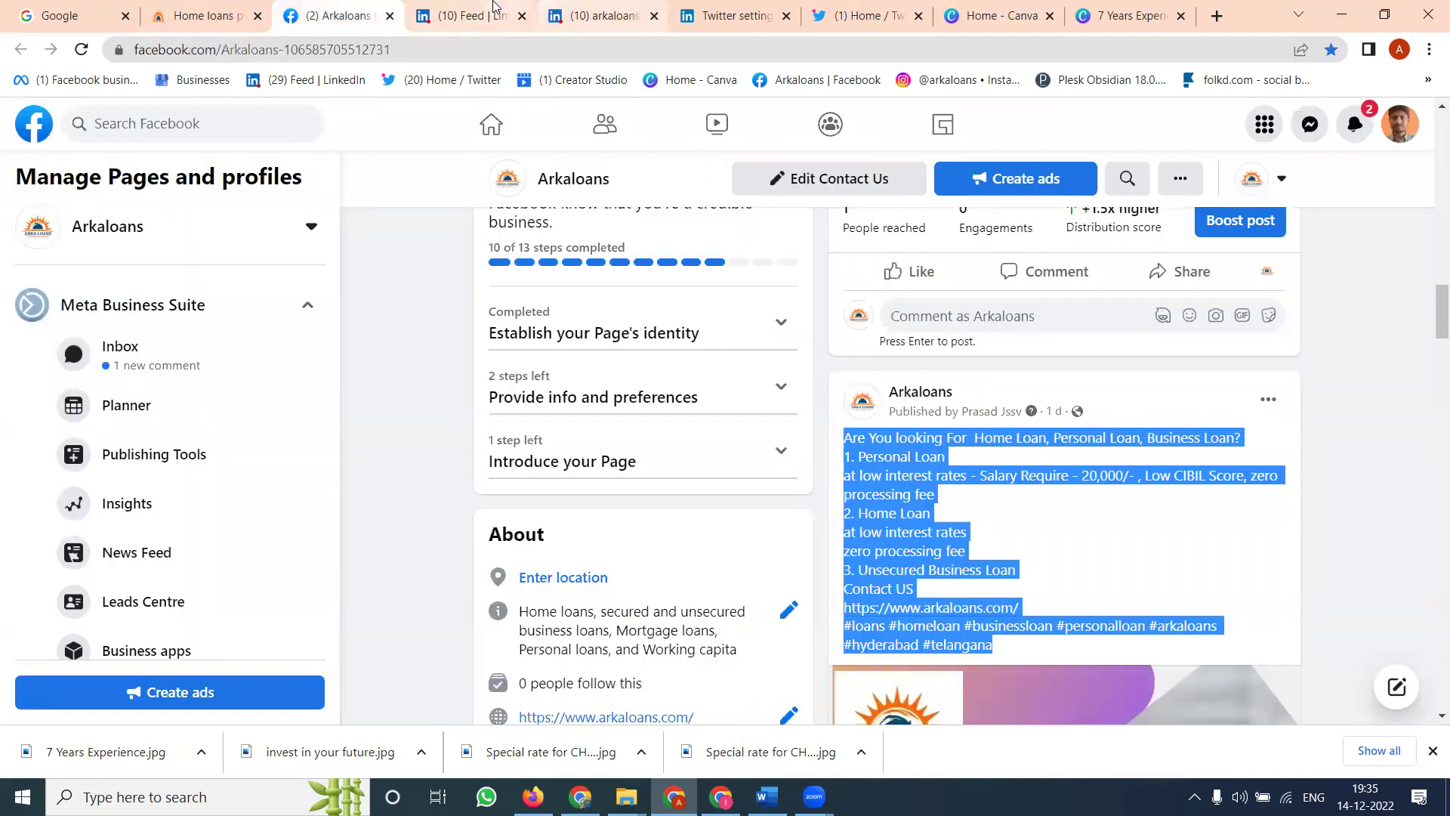
click(465, 15)
scroll(812, 258, down, 5)
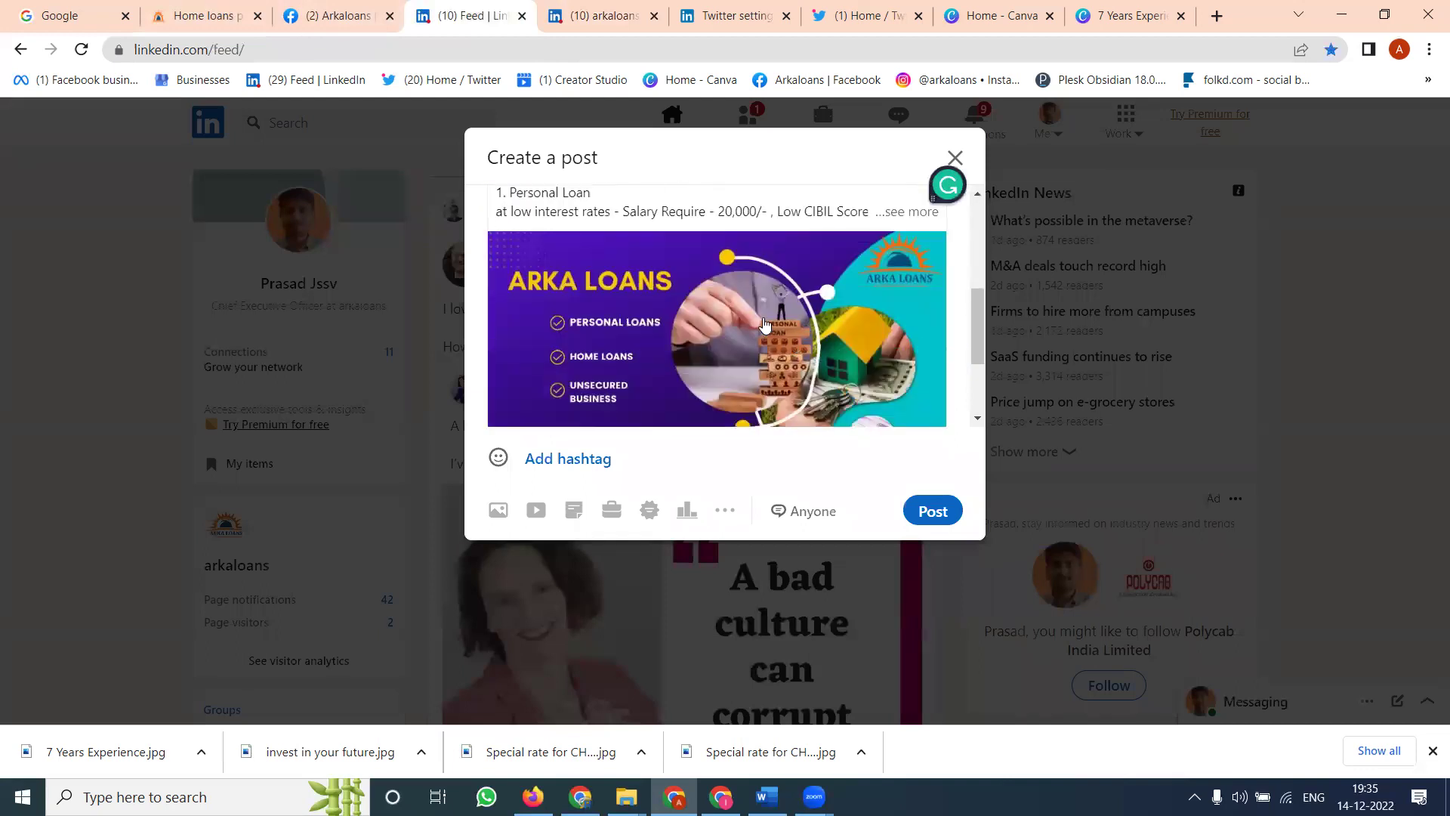
scroll(740, 296, up, 5)
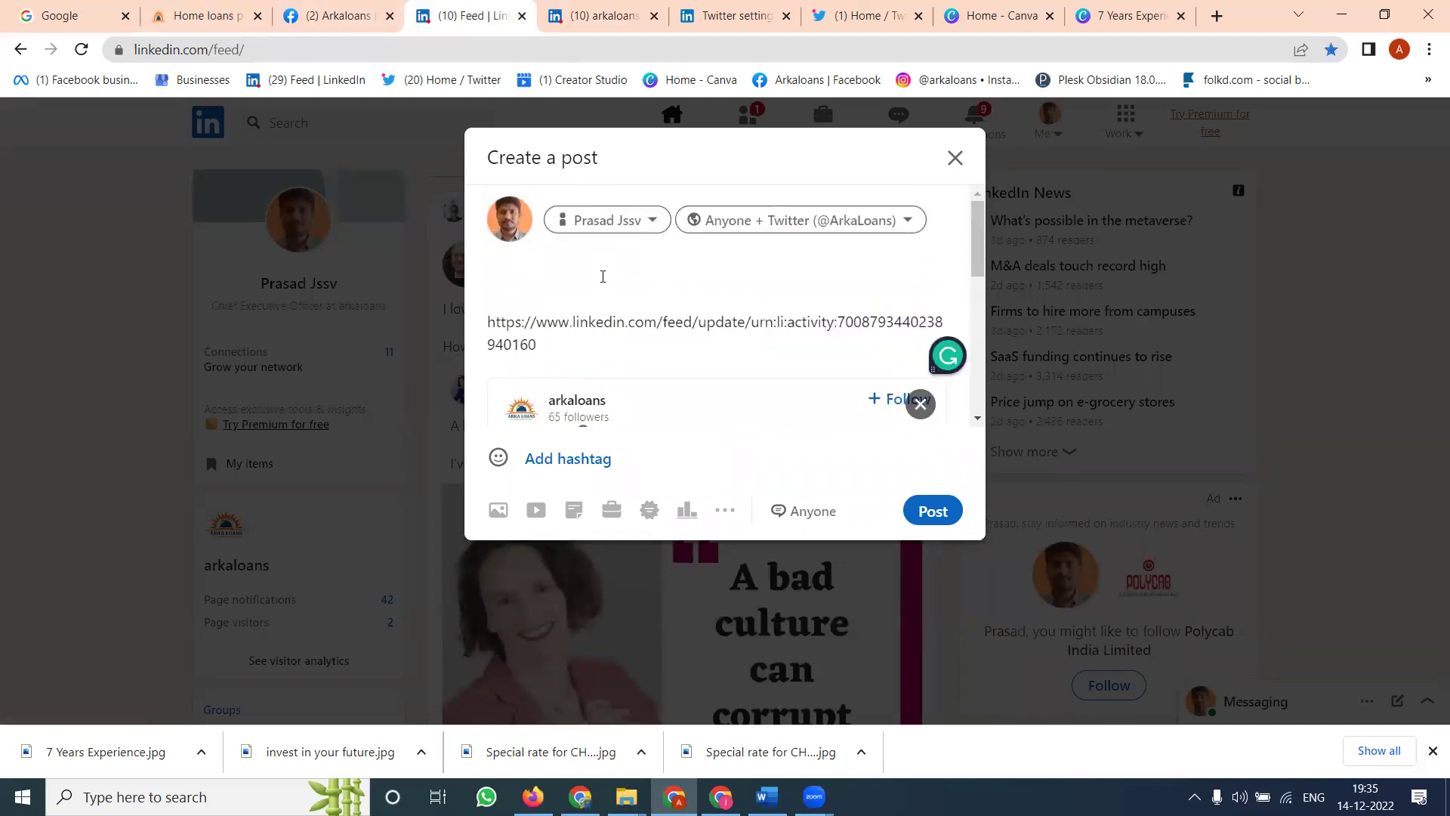
key(ctrl+v)
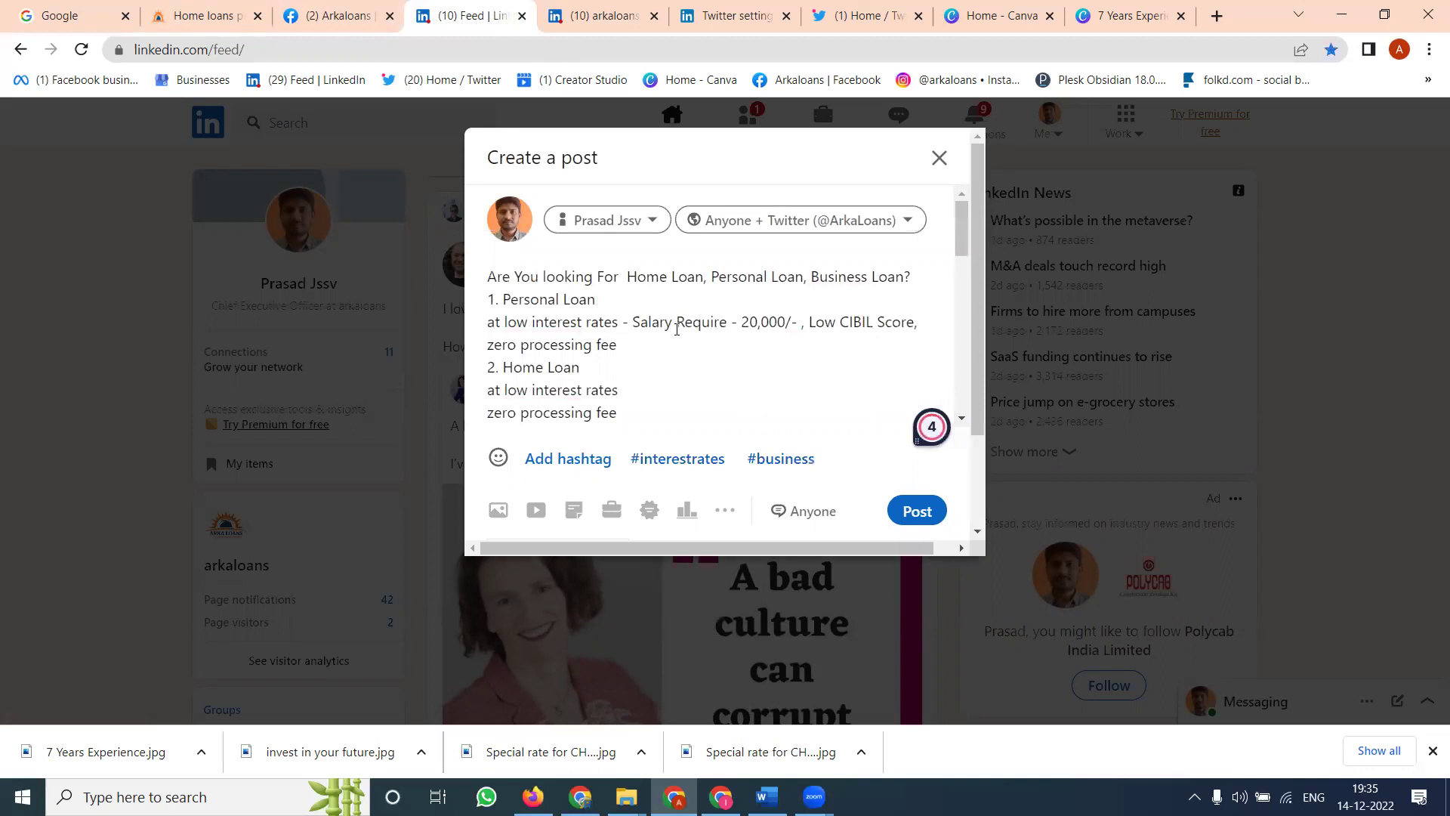
- Publish the loan offer draft from the personal LinkedIn profile and review the post in the feed
scroll(690, 352, down, 3)
scroll(690, 351, down, 4)
click(933, 511)
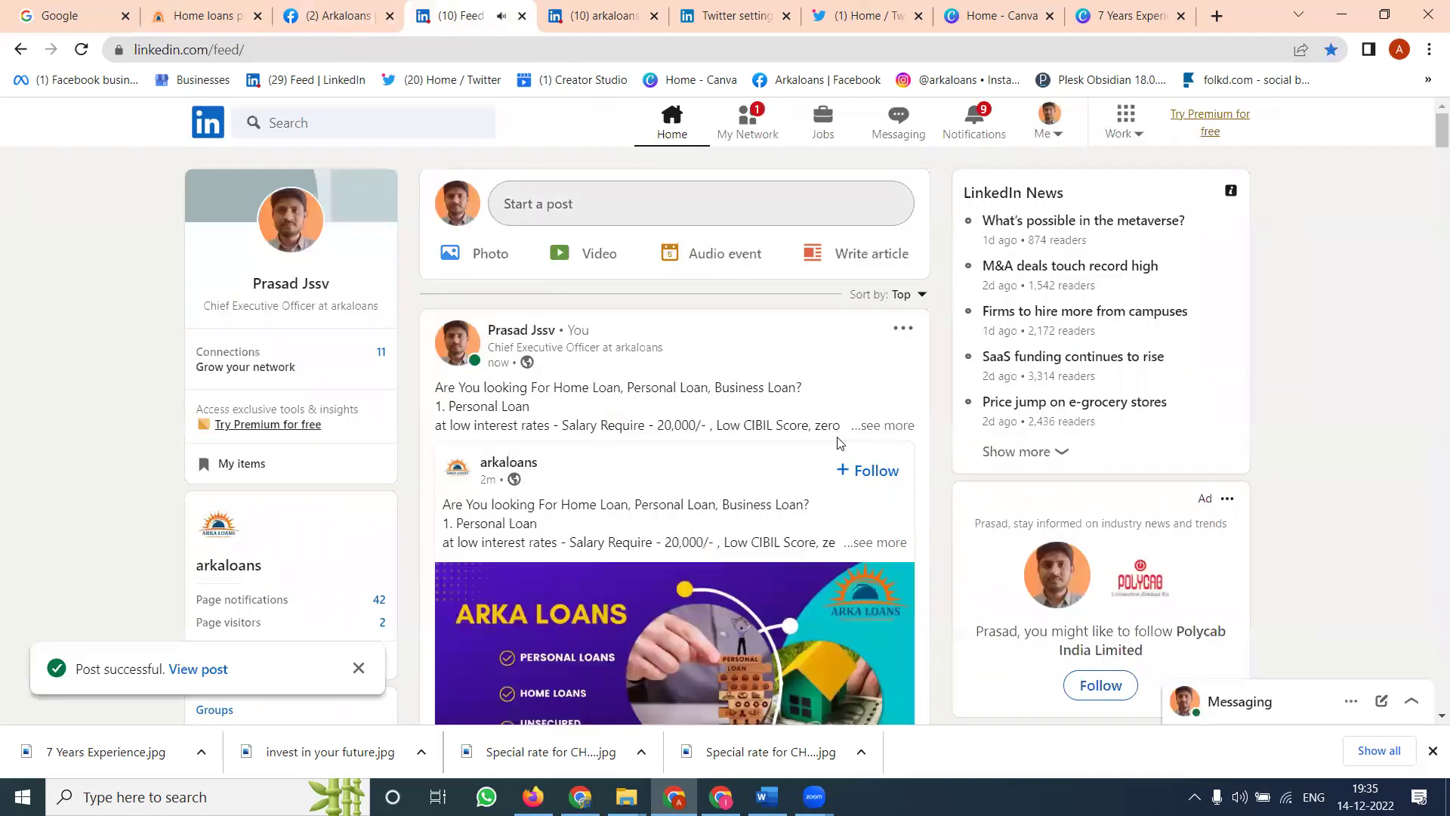
scroll(824, 441, down, 3)
scroll(686, 361, down, 2)
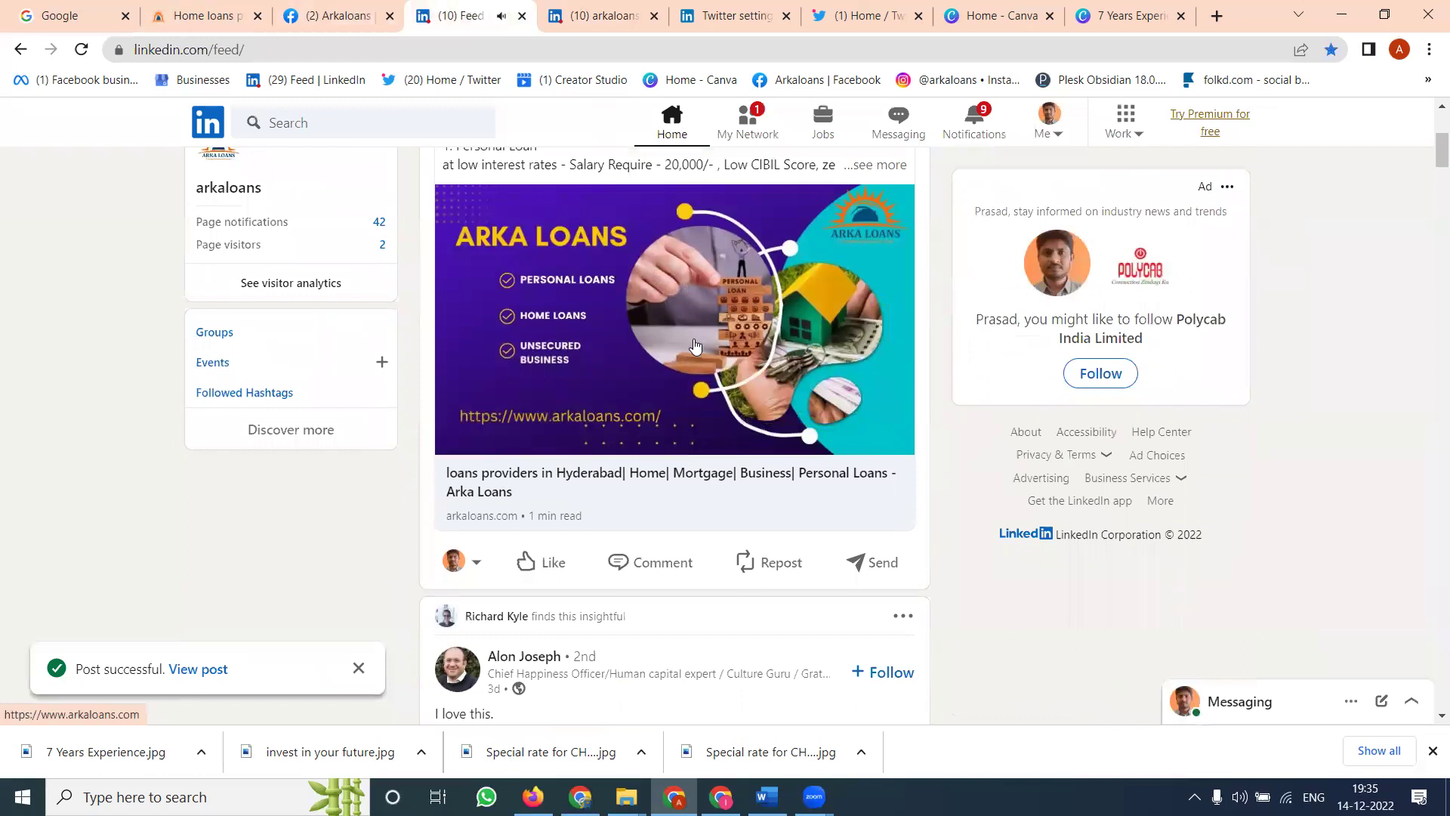
scroll(689, 347, up, 4)
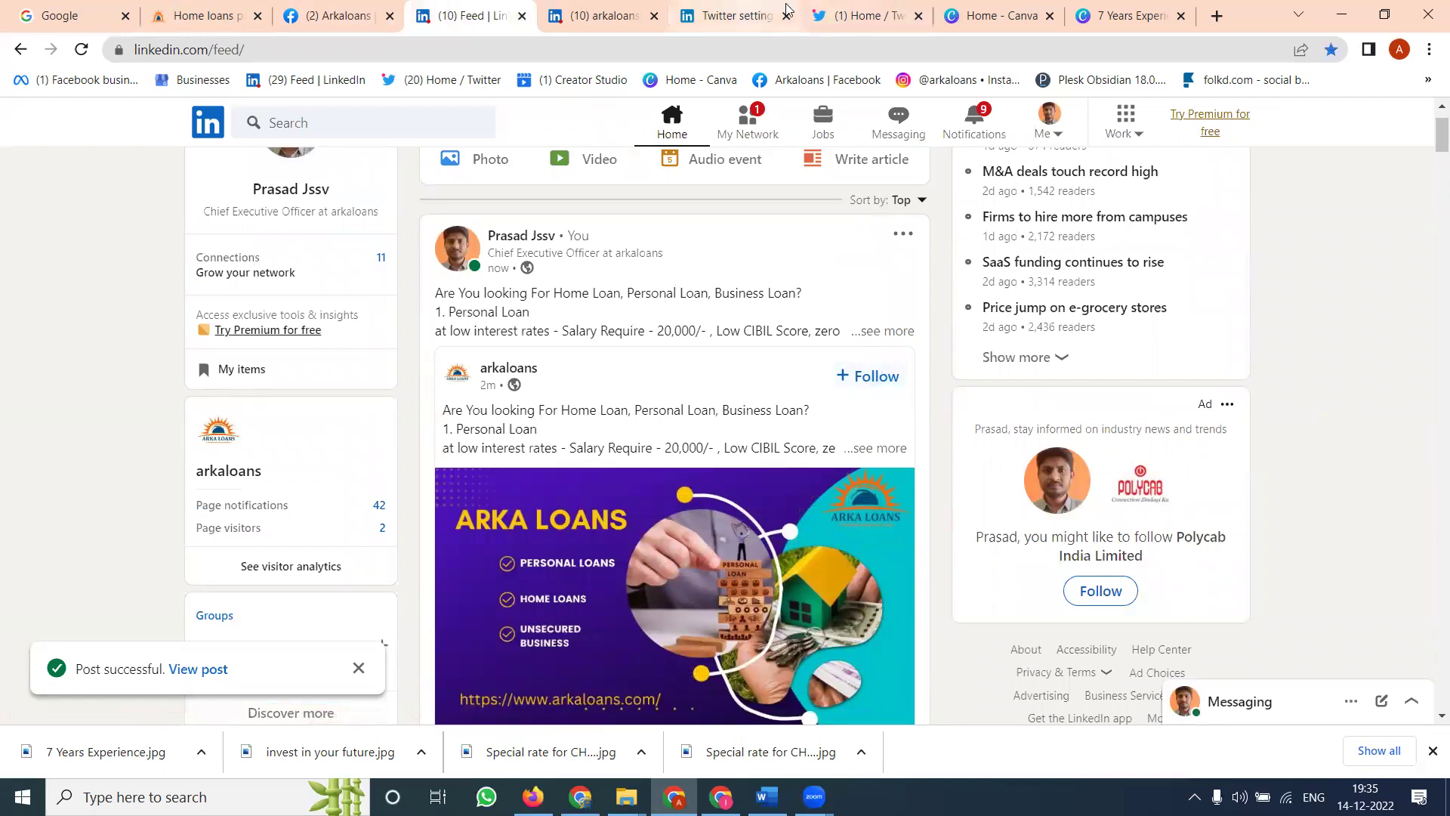
- Open the Arka Loans Twitter profile and reload it to check for the tweet shared from LinkedIn
click(862, 15)
click(214, 462)
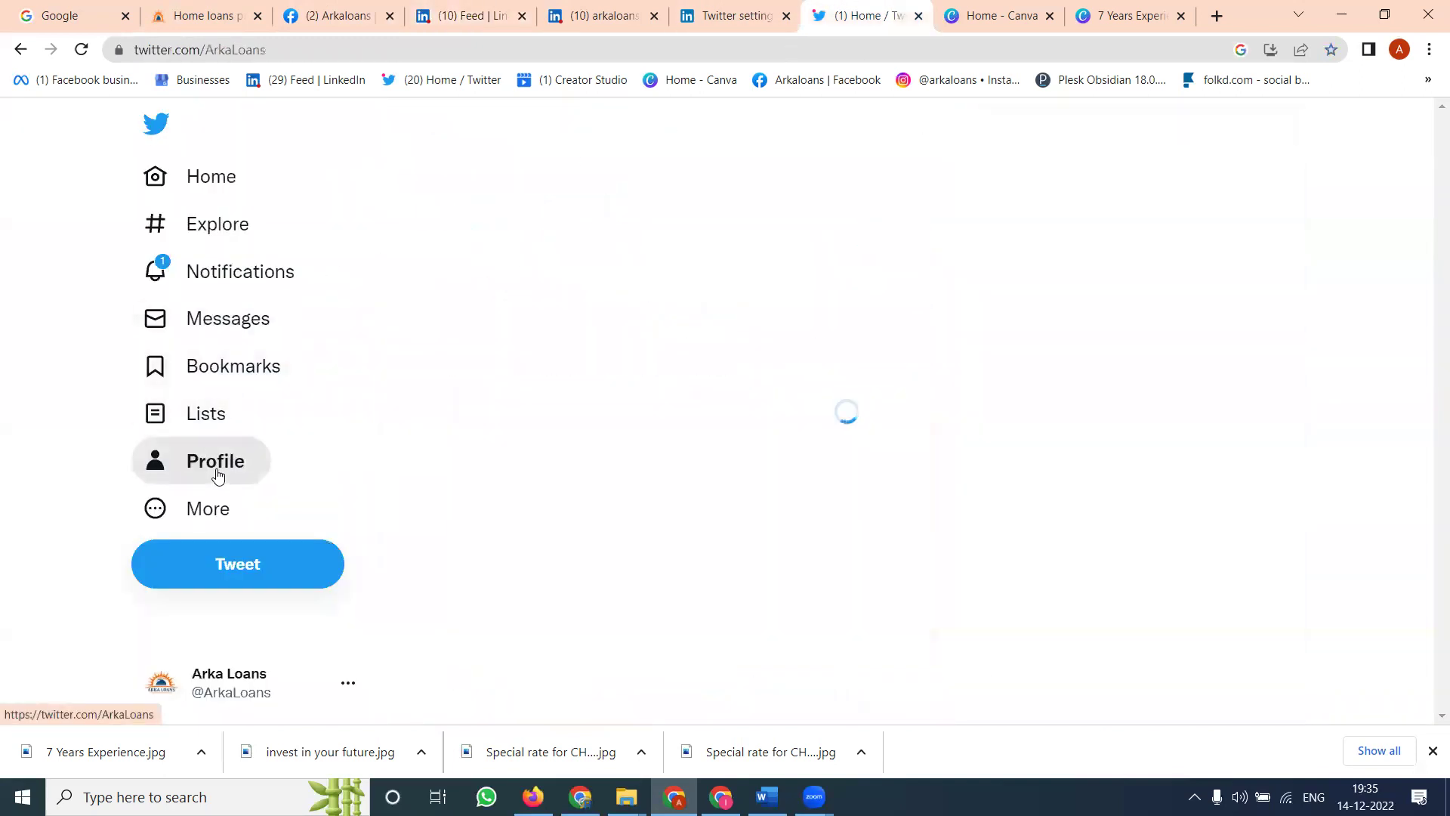
scroll(744, 333, down, 1)
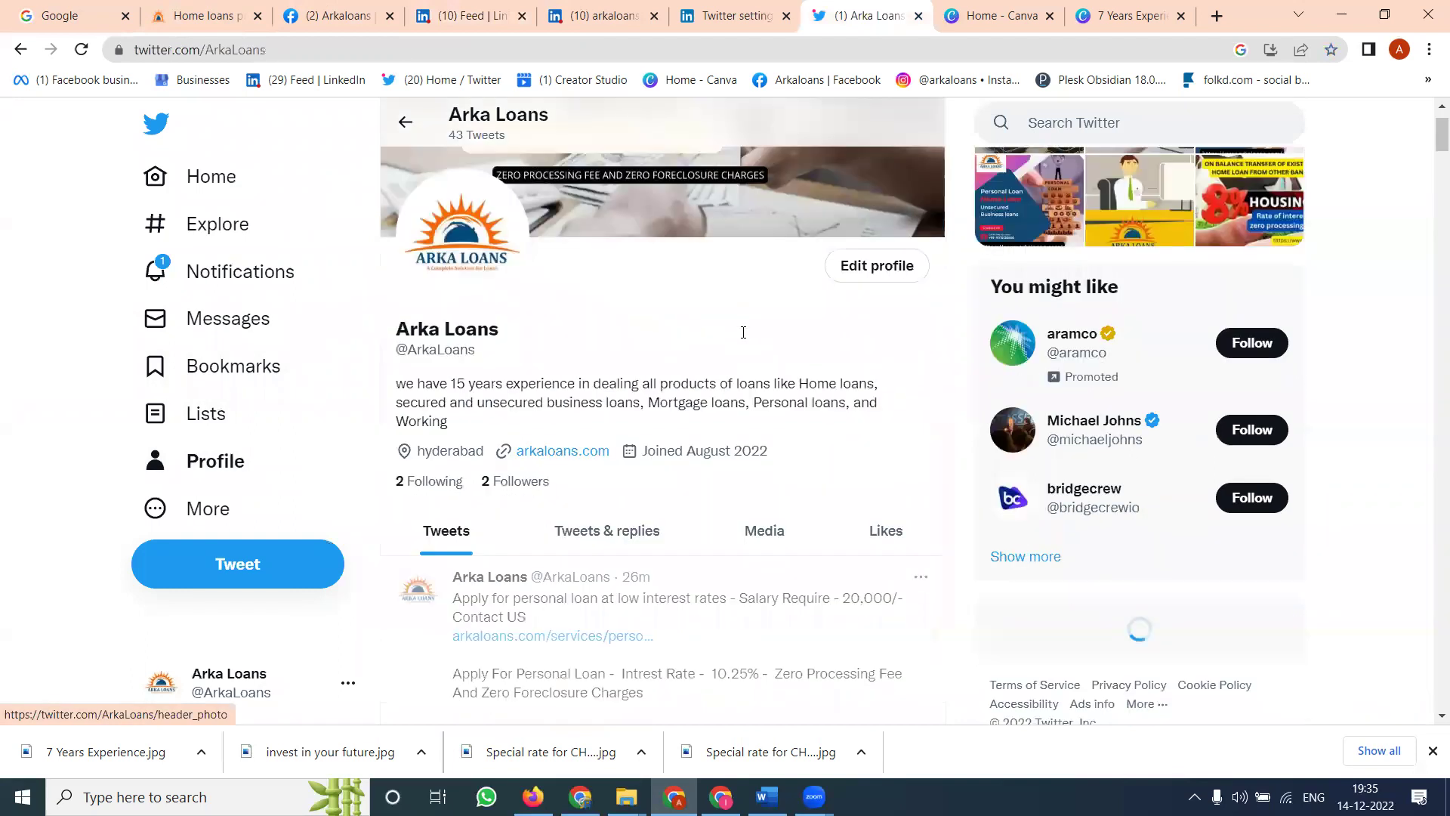
scroll(743, 340, down, 3)
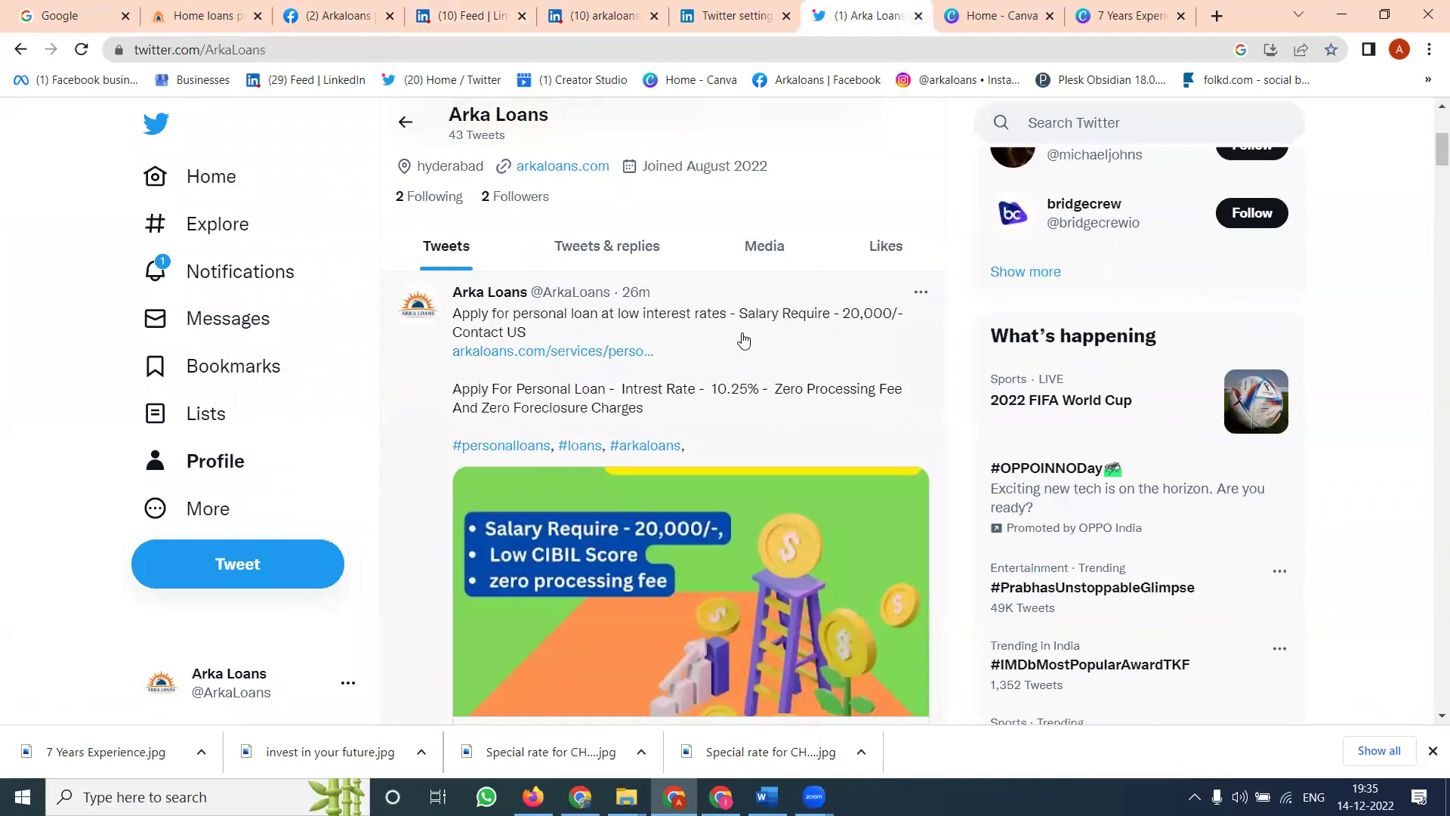
scroll(743, 340, down, 2)
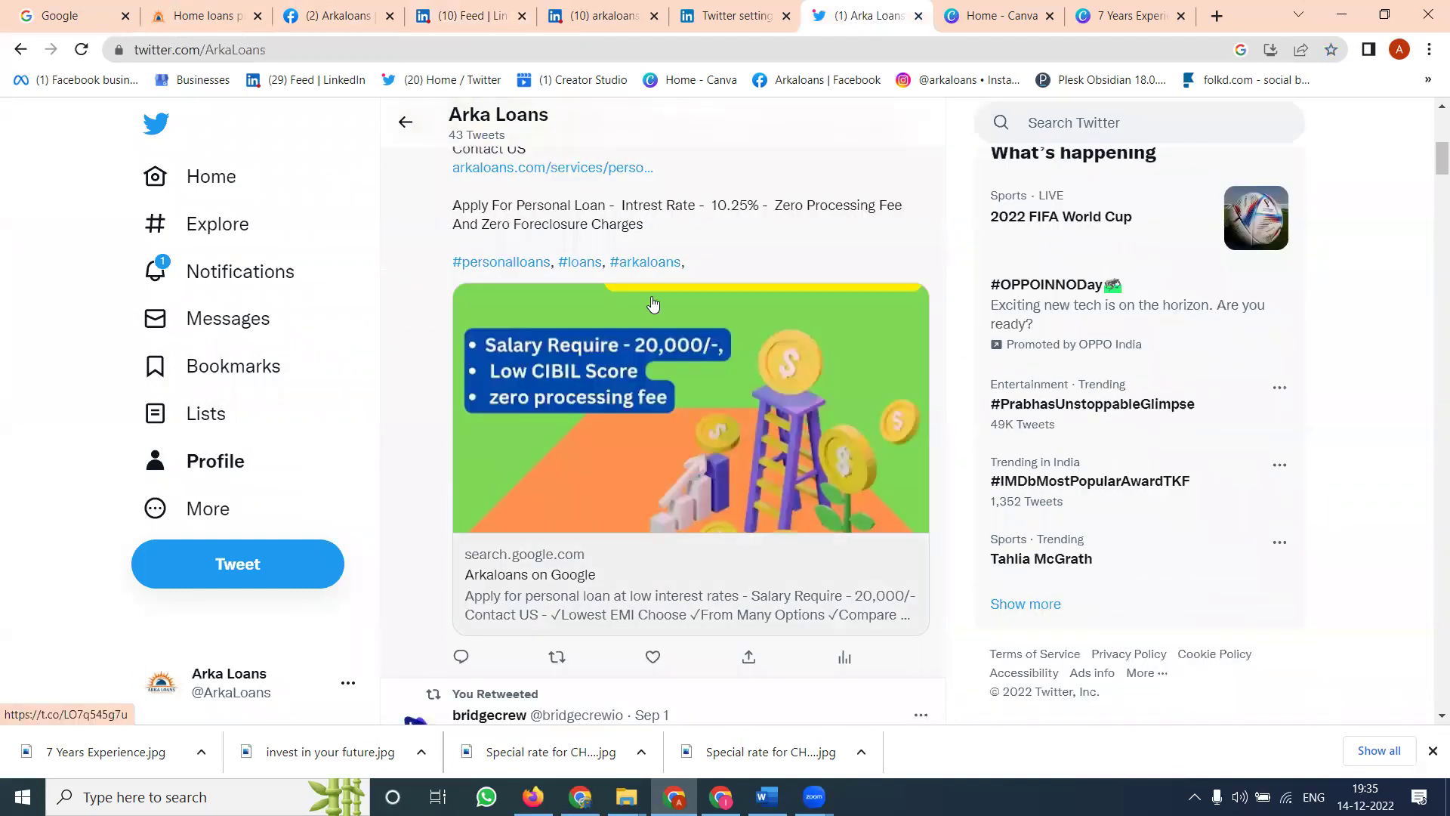
click(83, 51)
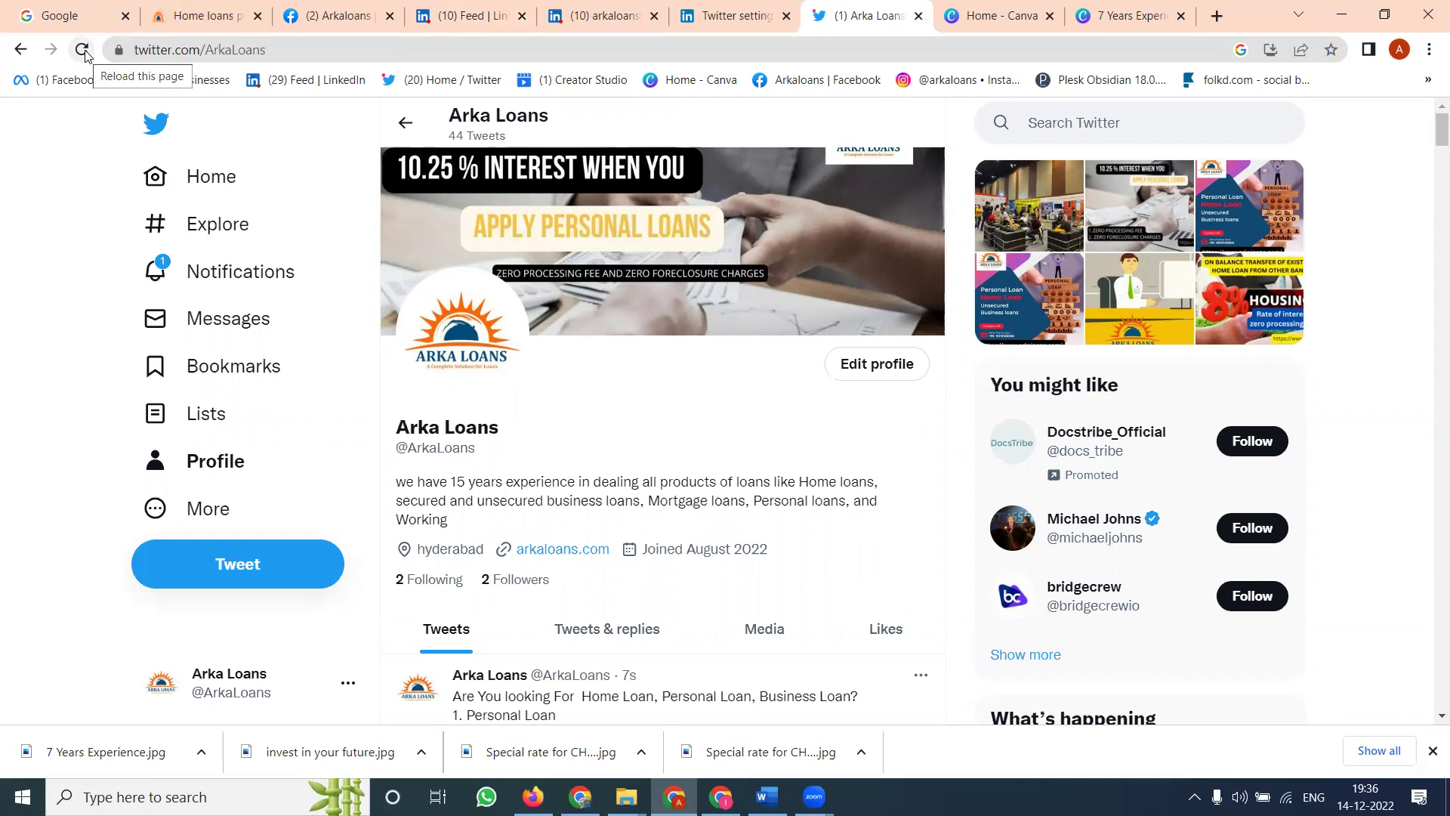
scroll(665, 409, down, 6)
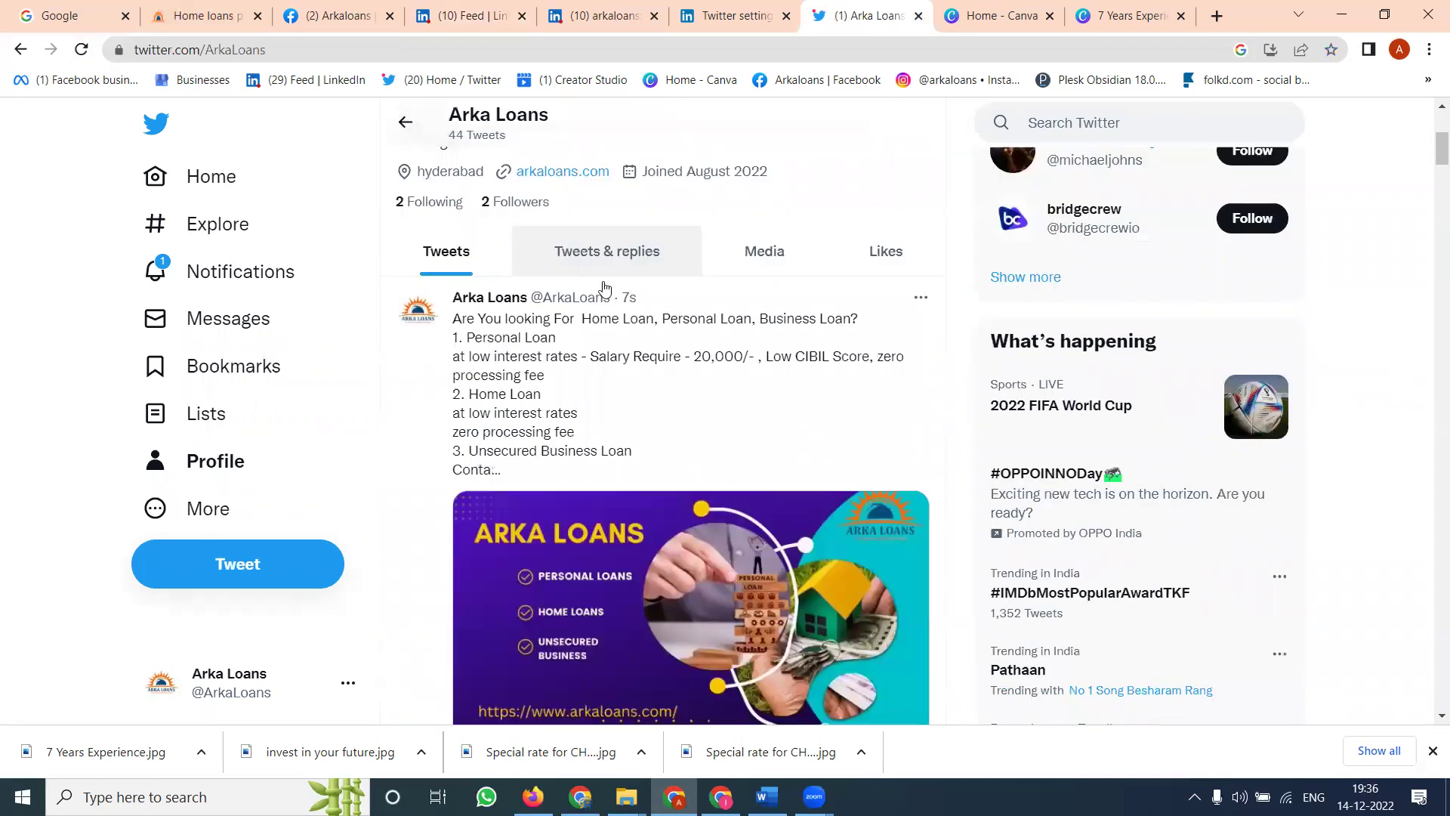
- Follow the new tweet to its LinkedIn post and open the arkaloans website from the shared image
click(665, 409)
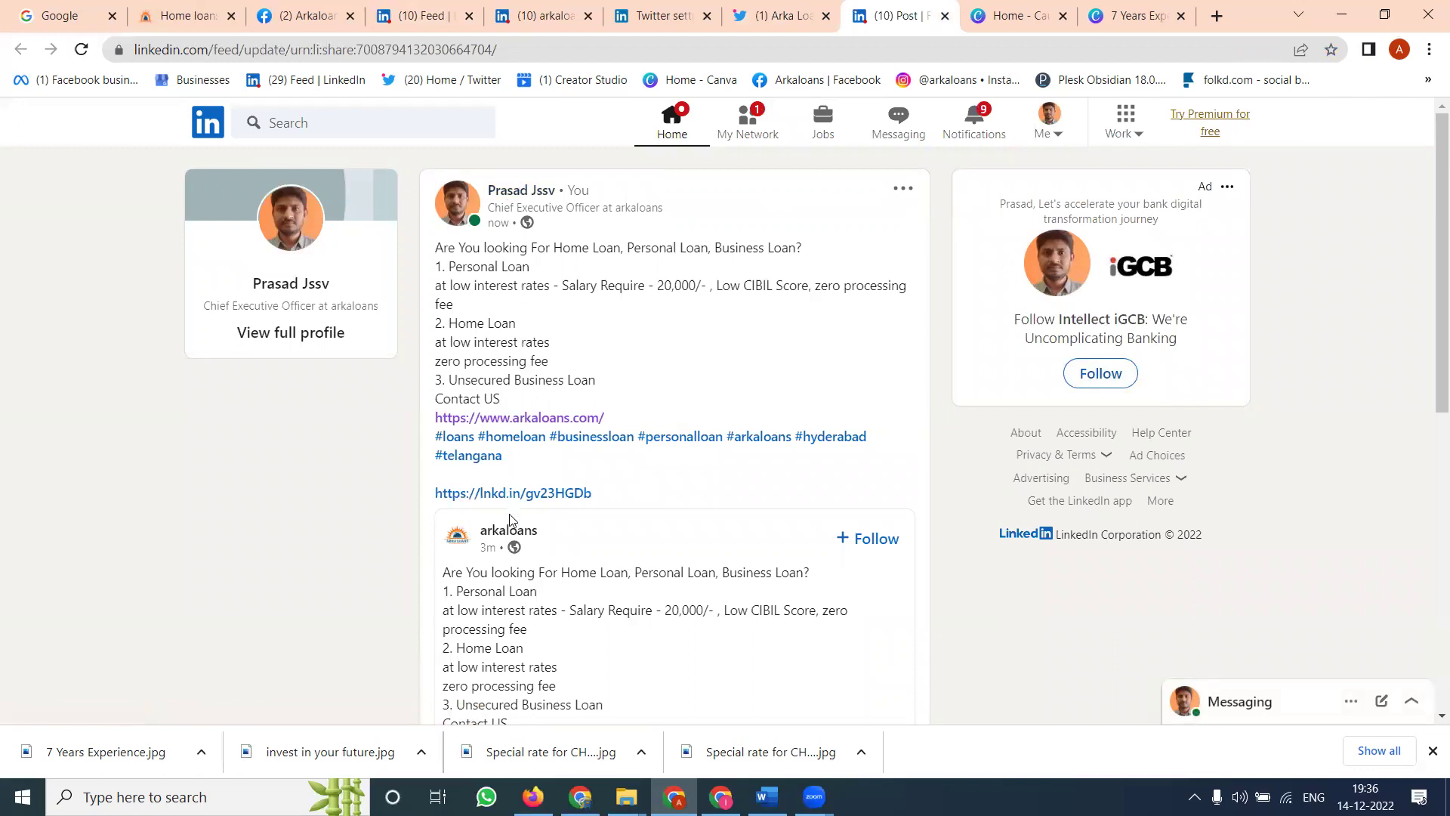
mouse_move(512, 531)
scroll(511, 531, down, 5)
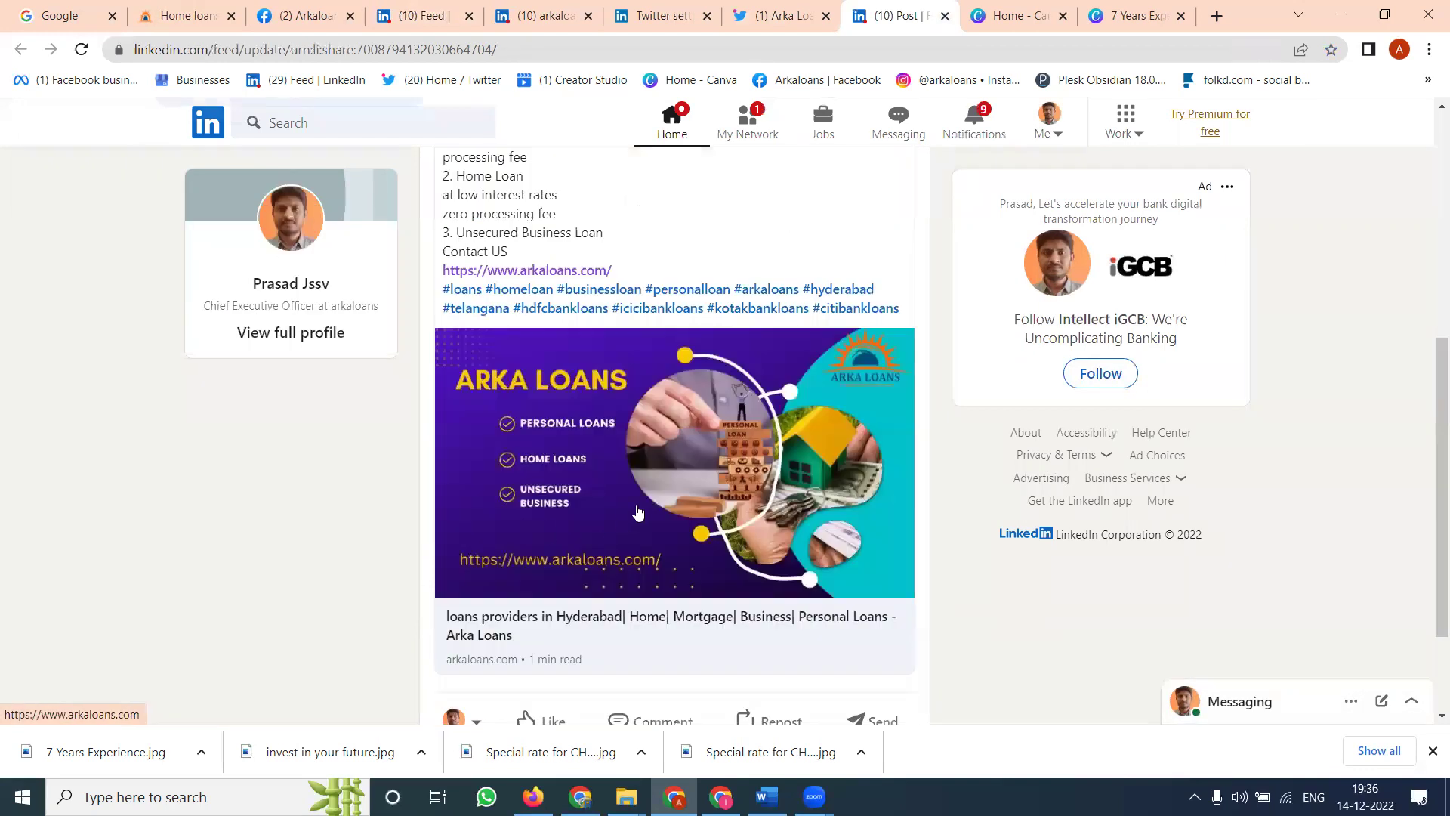
click(636, 512)
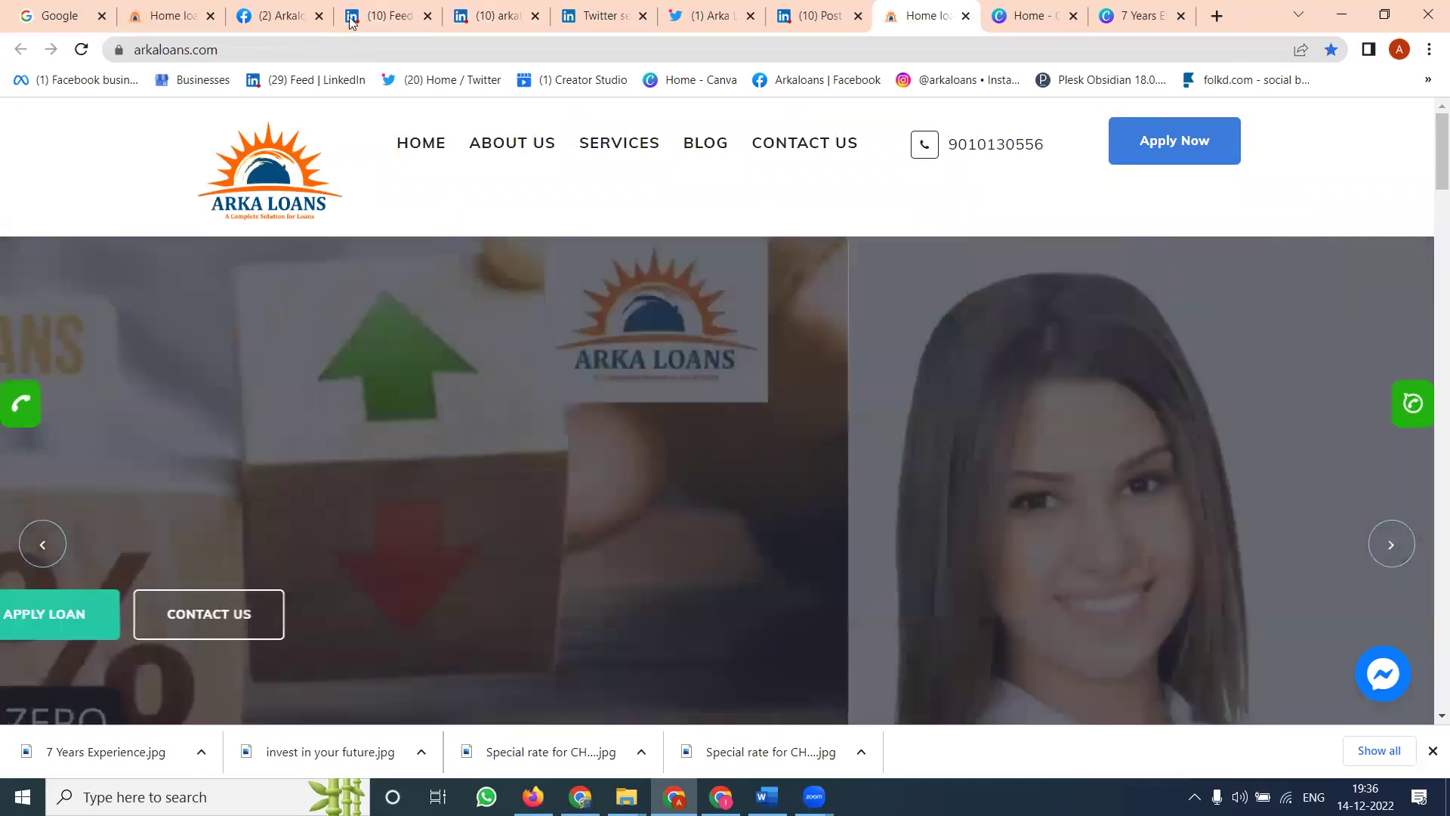
- Start a new post from the LinkedIn feed and set it to be posted as arkaloans
click(371, 16)
scroll(594, 217, up, 2)
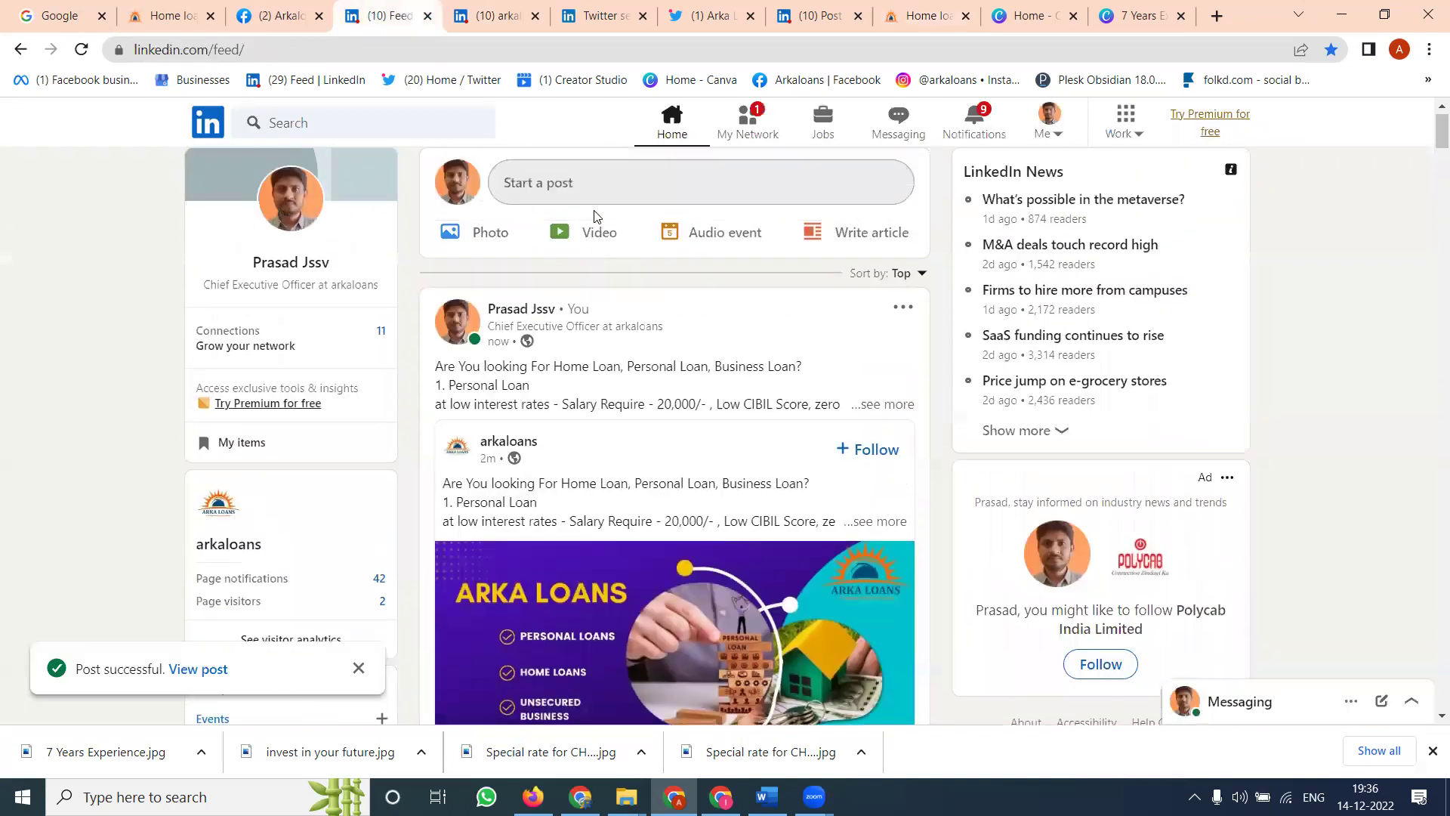
click(594, 217)
click(595, 218)
click(623, 273)
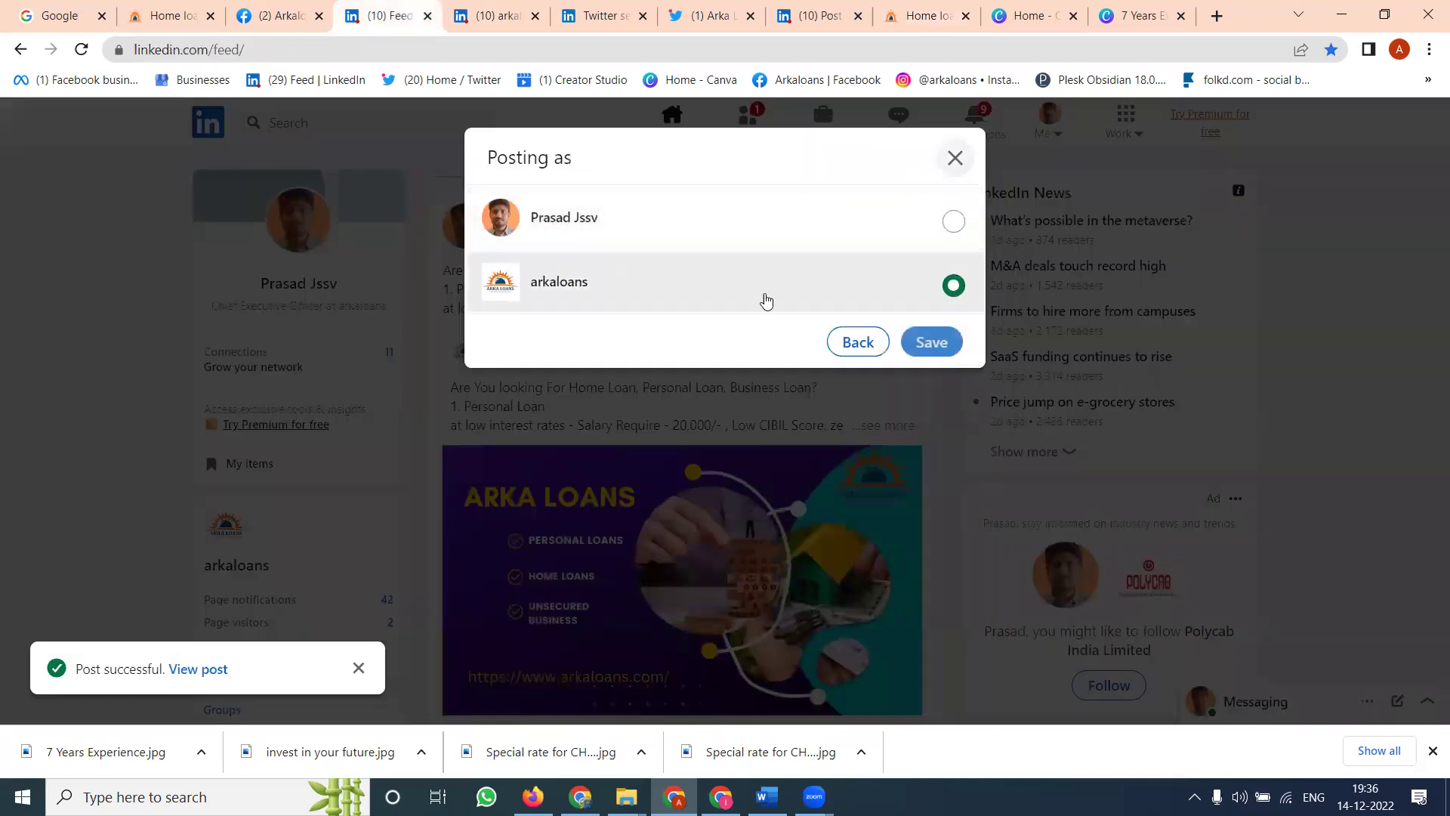
click(931, 341)
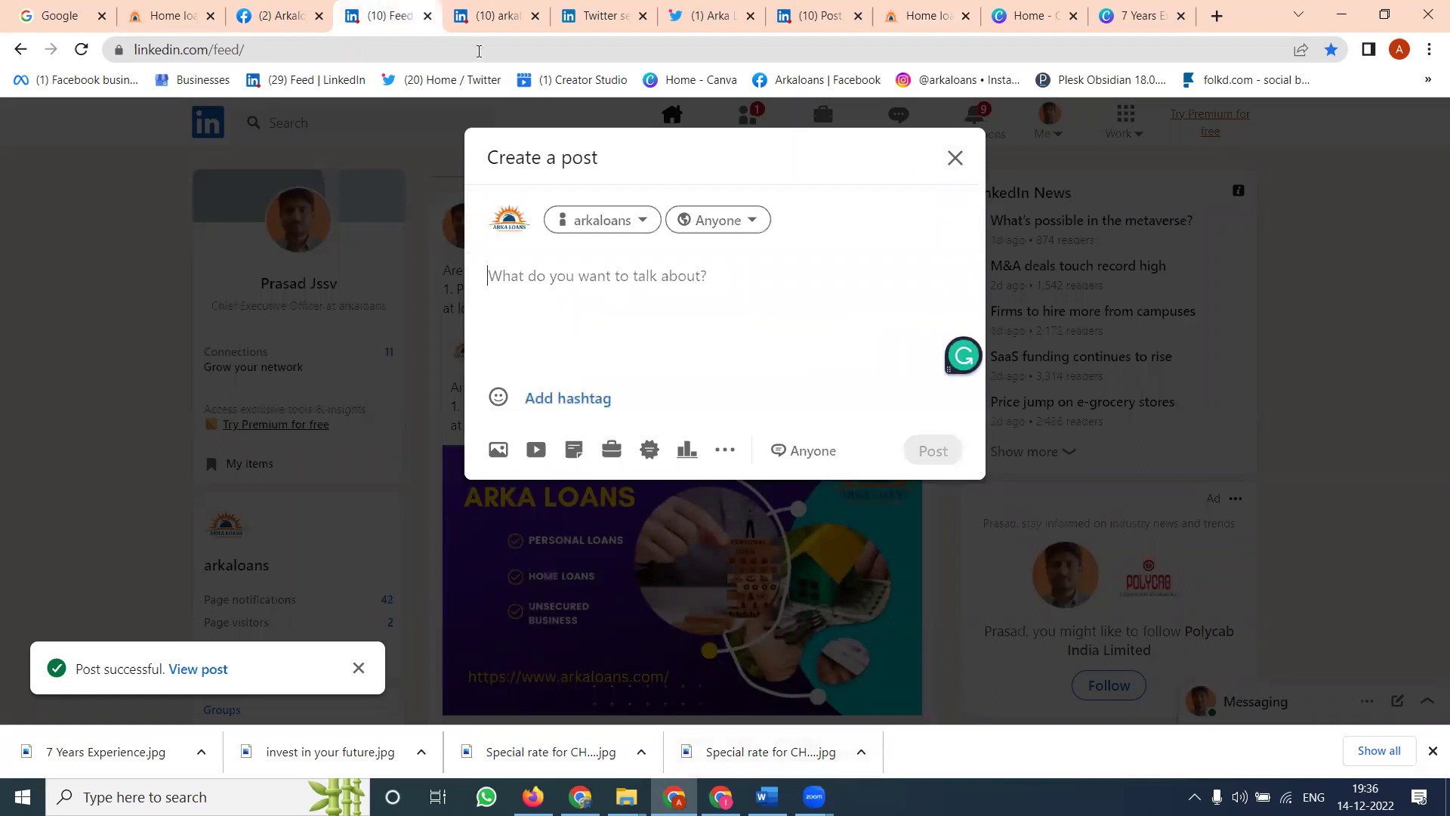
- Copy the arkaloans.com homepage address into the new arkaloans post and open its link preview's article data for editing
click(168, 16)
click(174, 49)
key(ctrl+c)
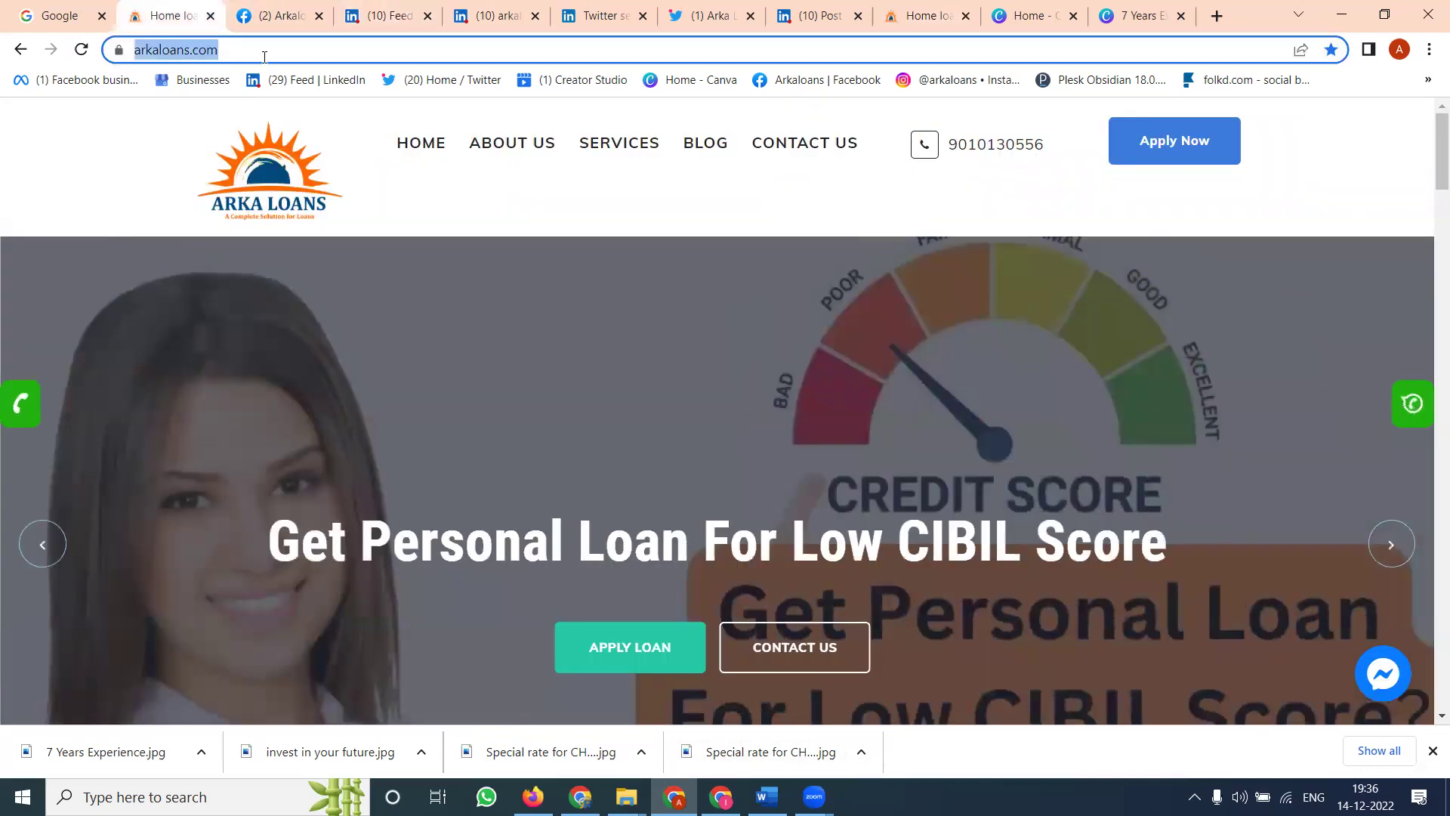
click(491, 16)
click(389, 15)
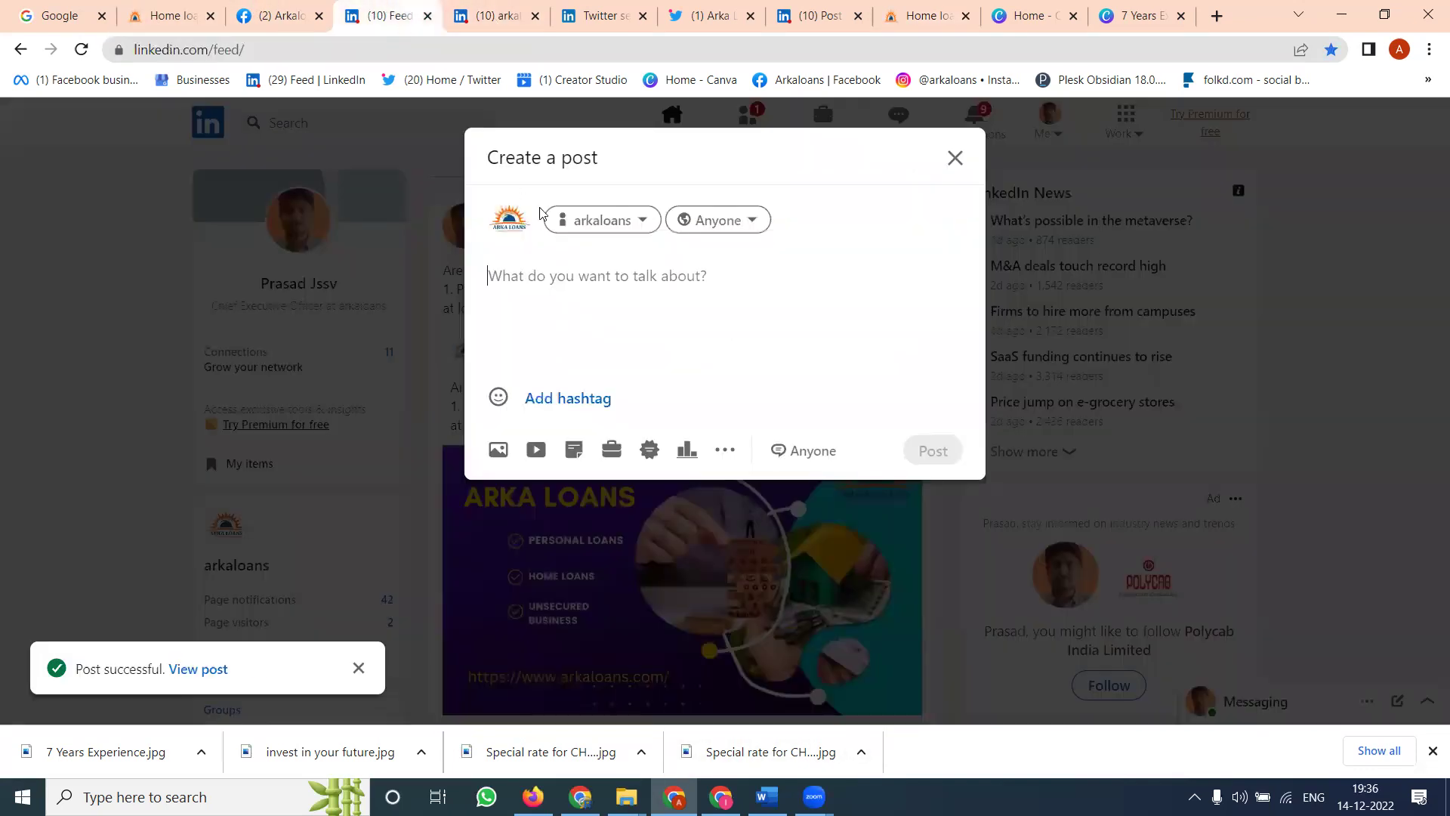
key(ctrl+v)
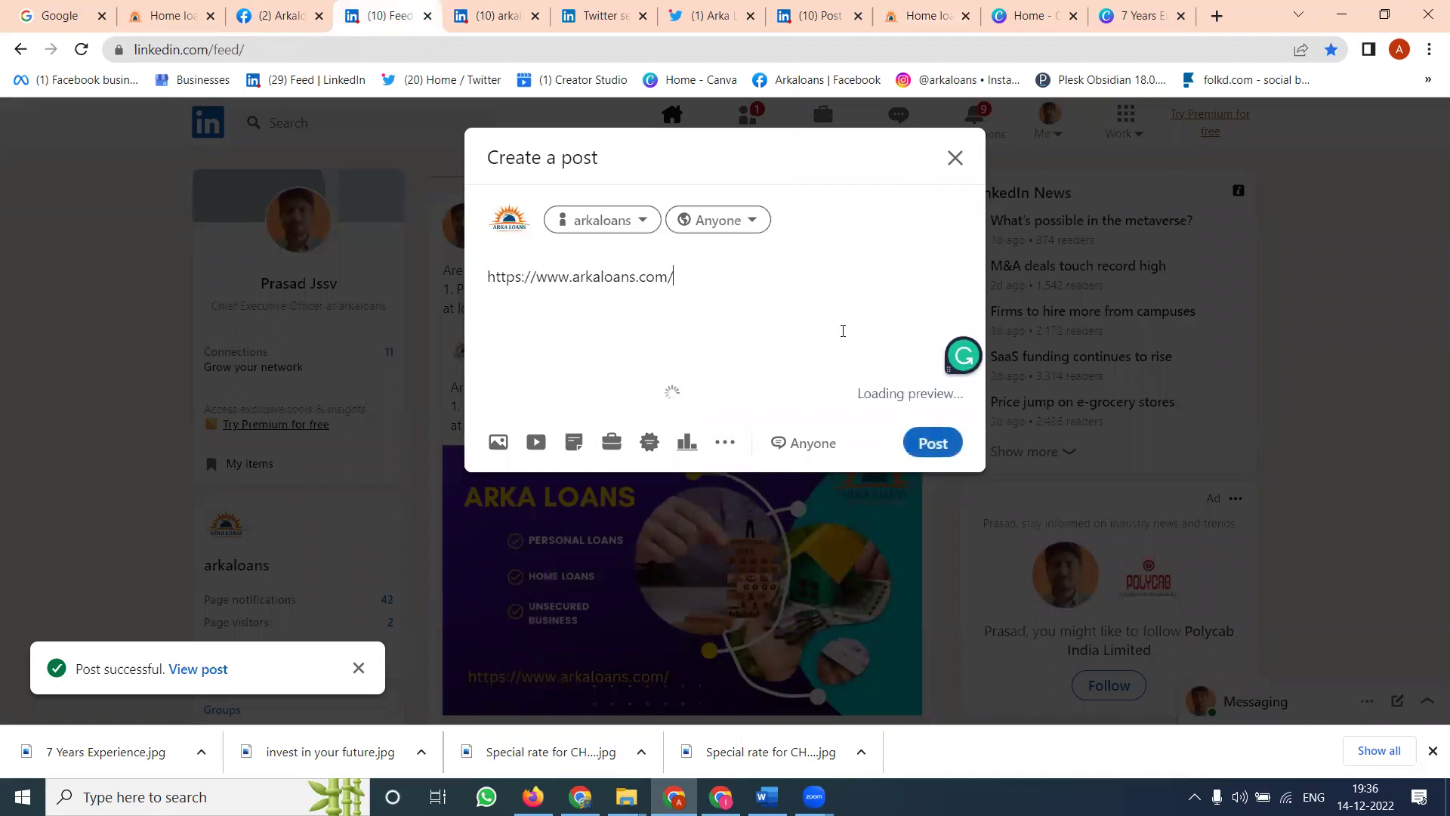
click(880, 363)
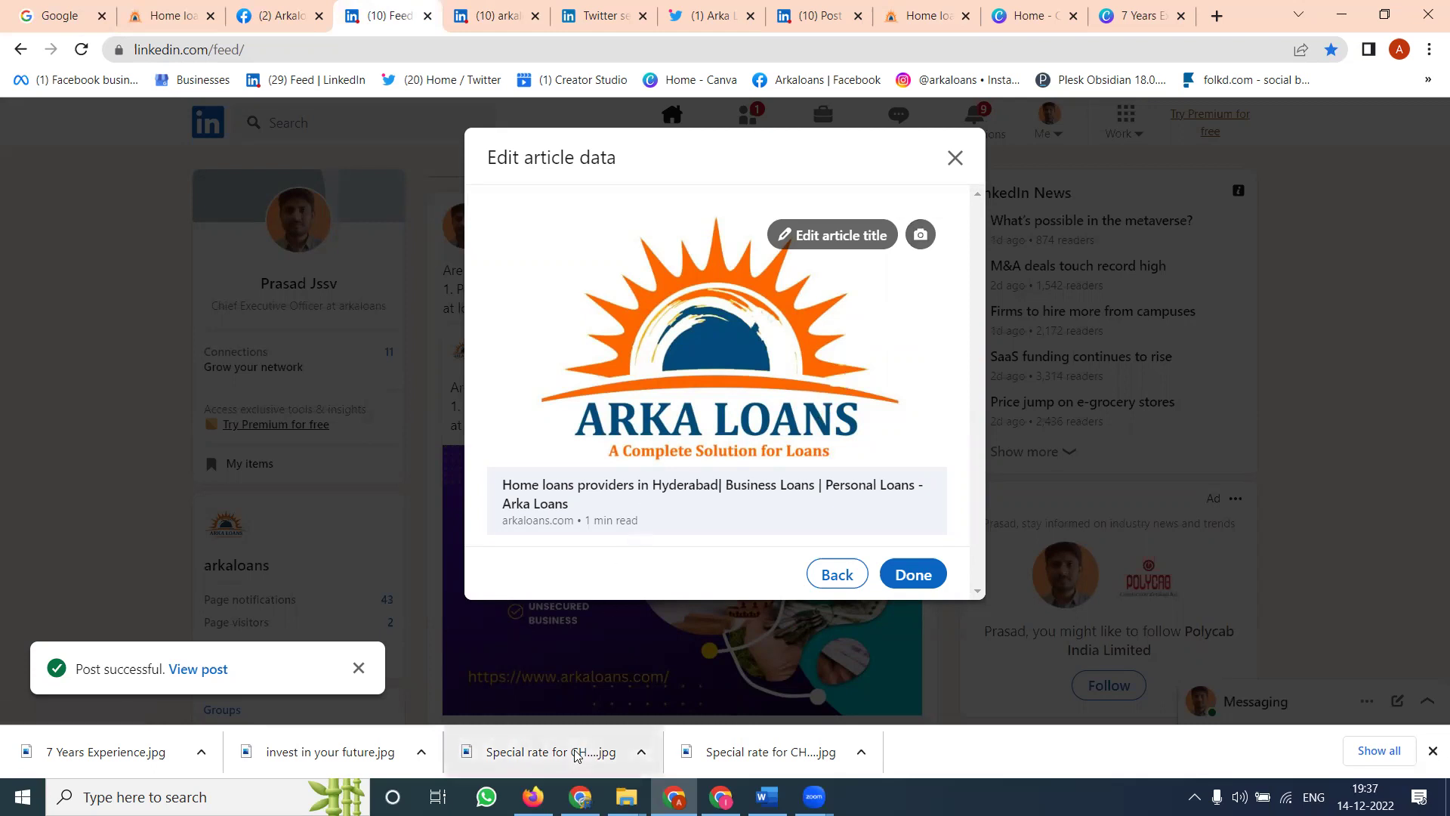
- Switch to the other Chrome window showing the YouTube channel's videos page
mouse_move(580, 797)
click(580, 718)
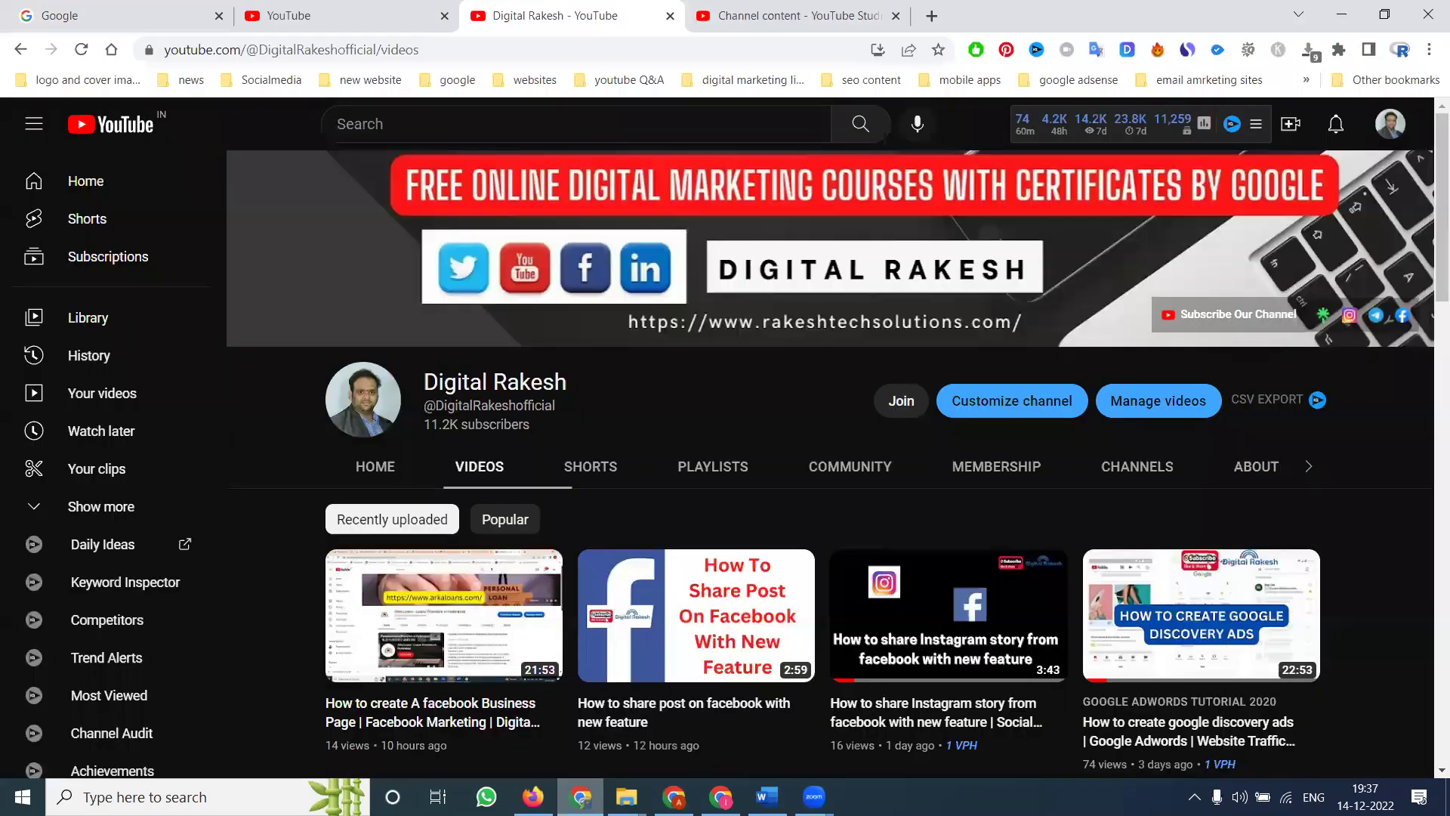